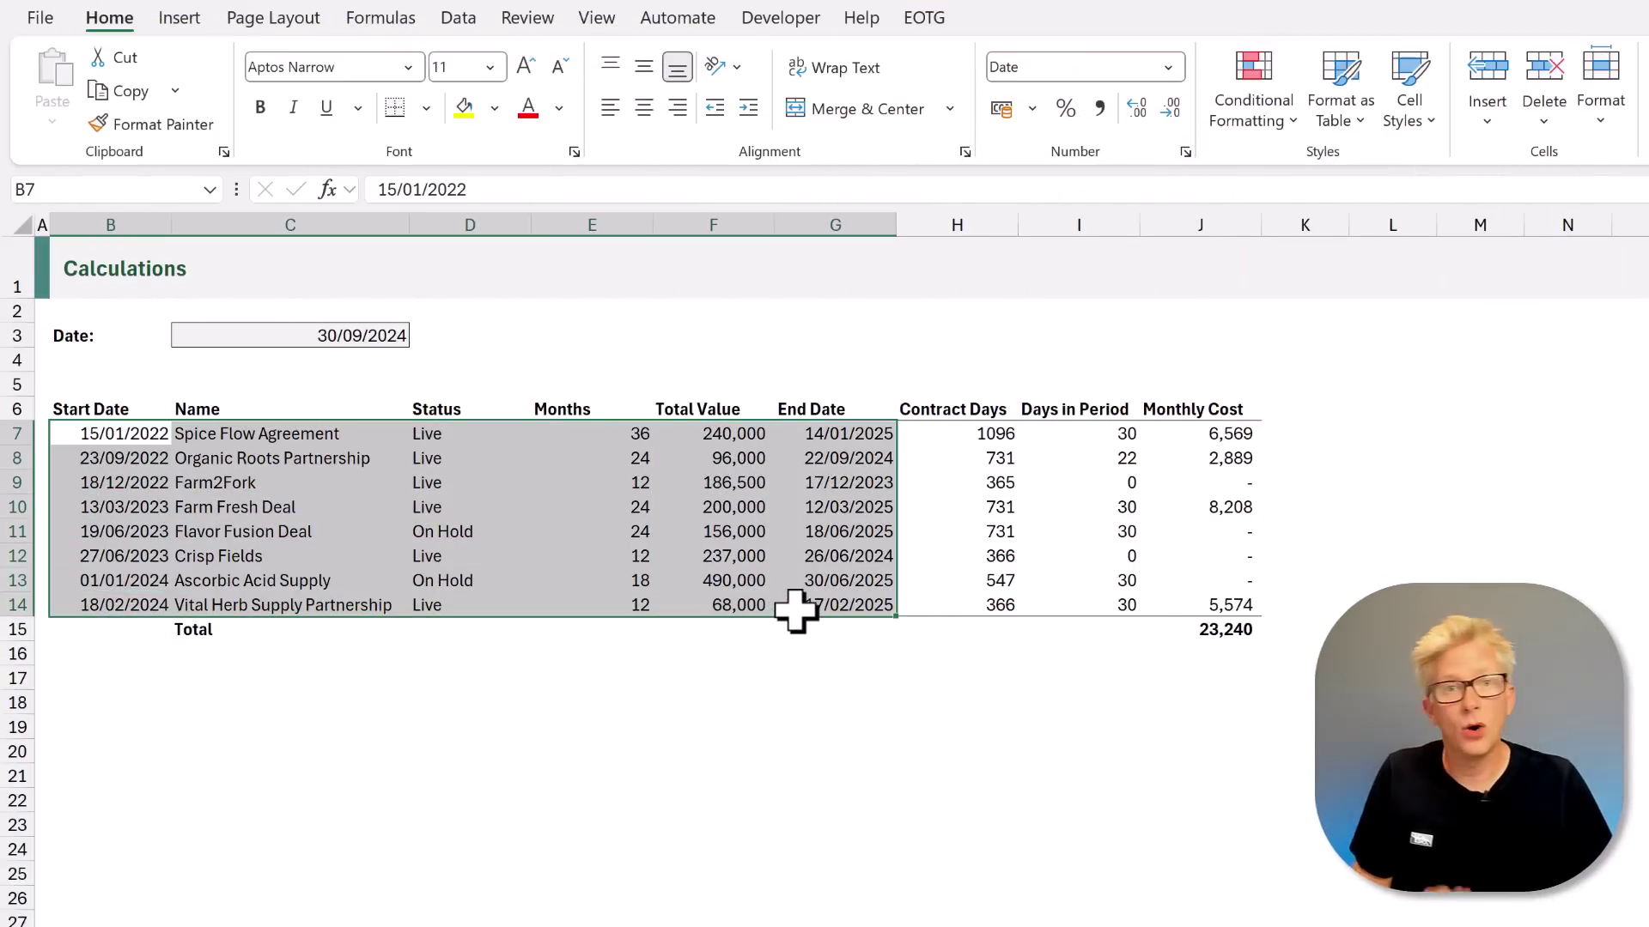
# Clear B7:G14, enter =Data[Start Date] in B7 and fill it right to G7
pyautogui.press('Delete')
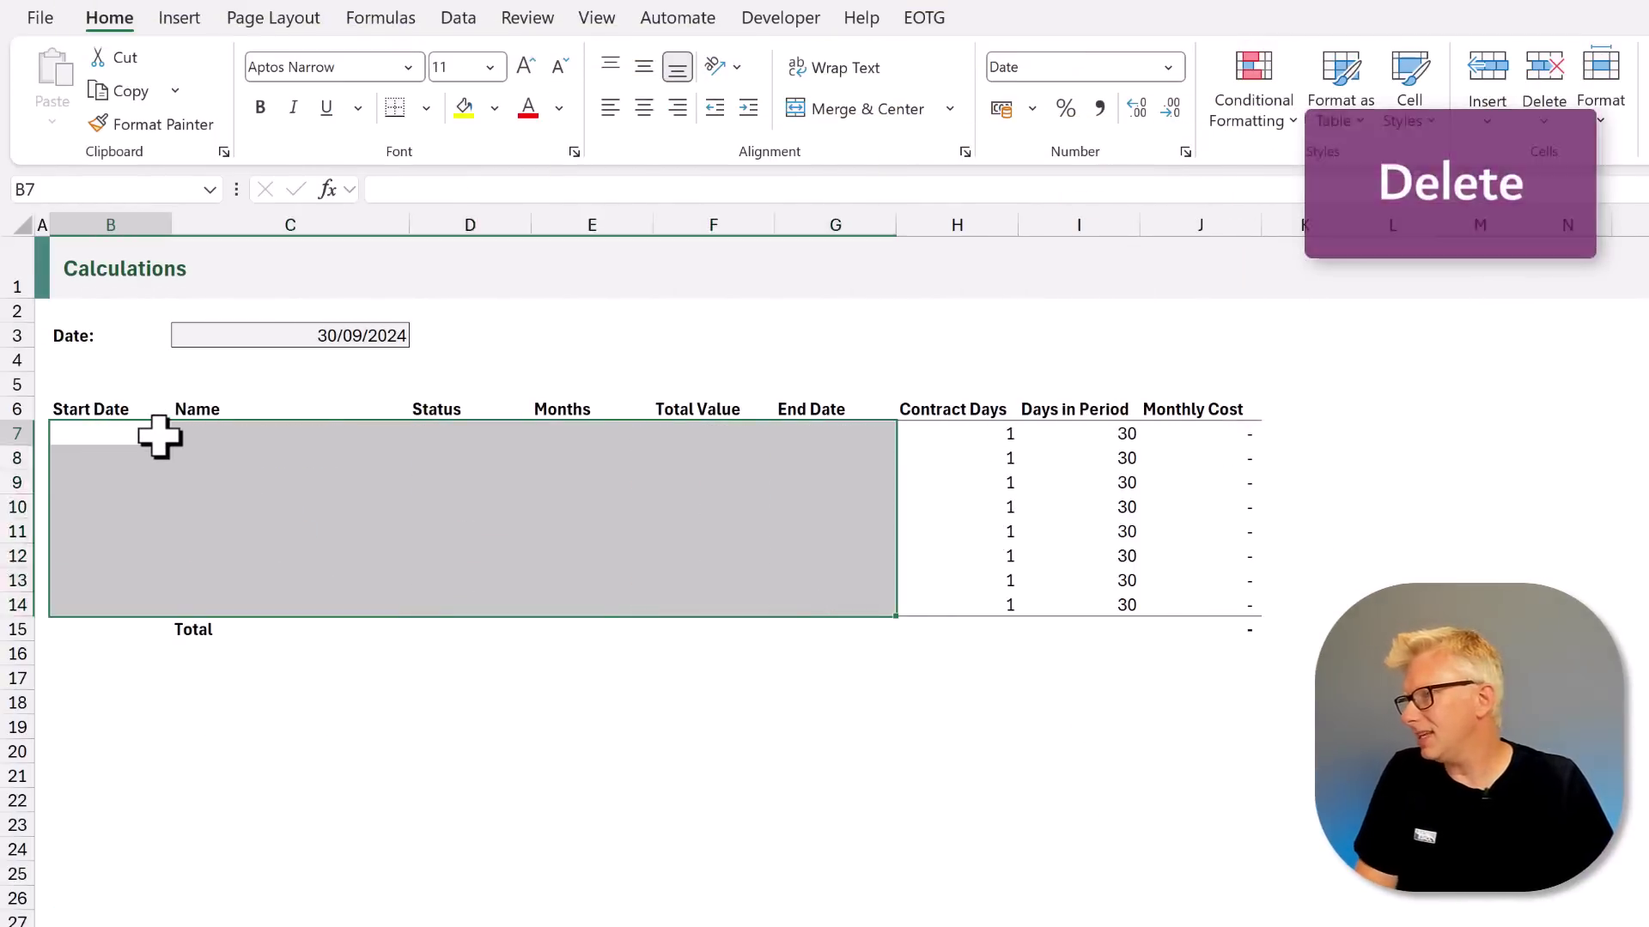
pyautogui.click(159, 438)
pyautogui.write('=')
pyautogui.hotkey('ctrl', 'pagedown')
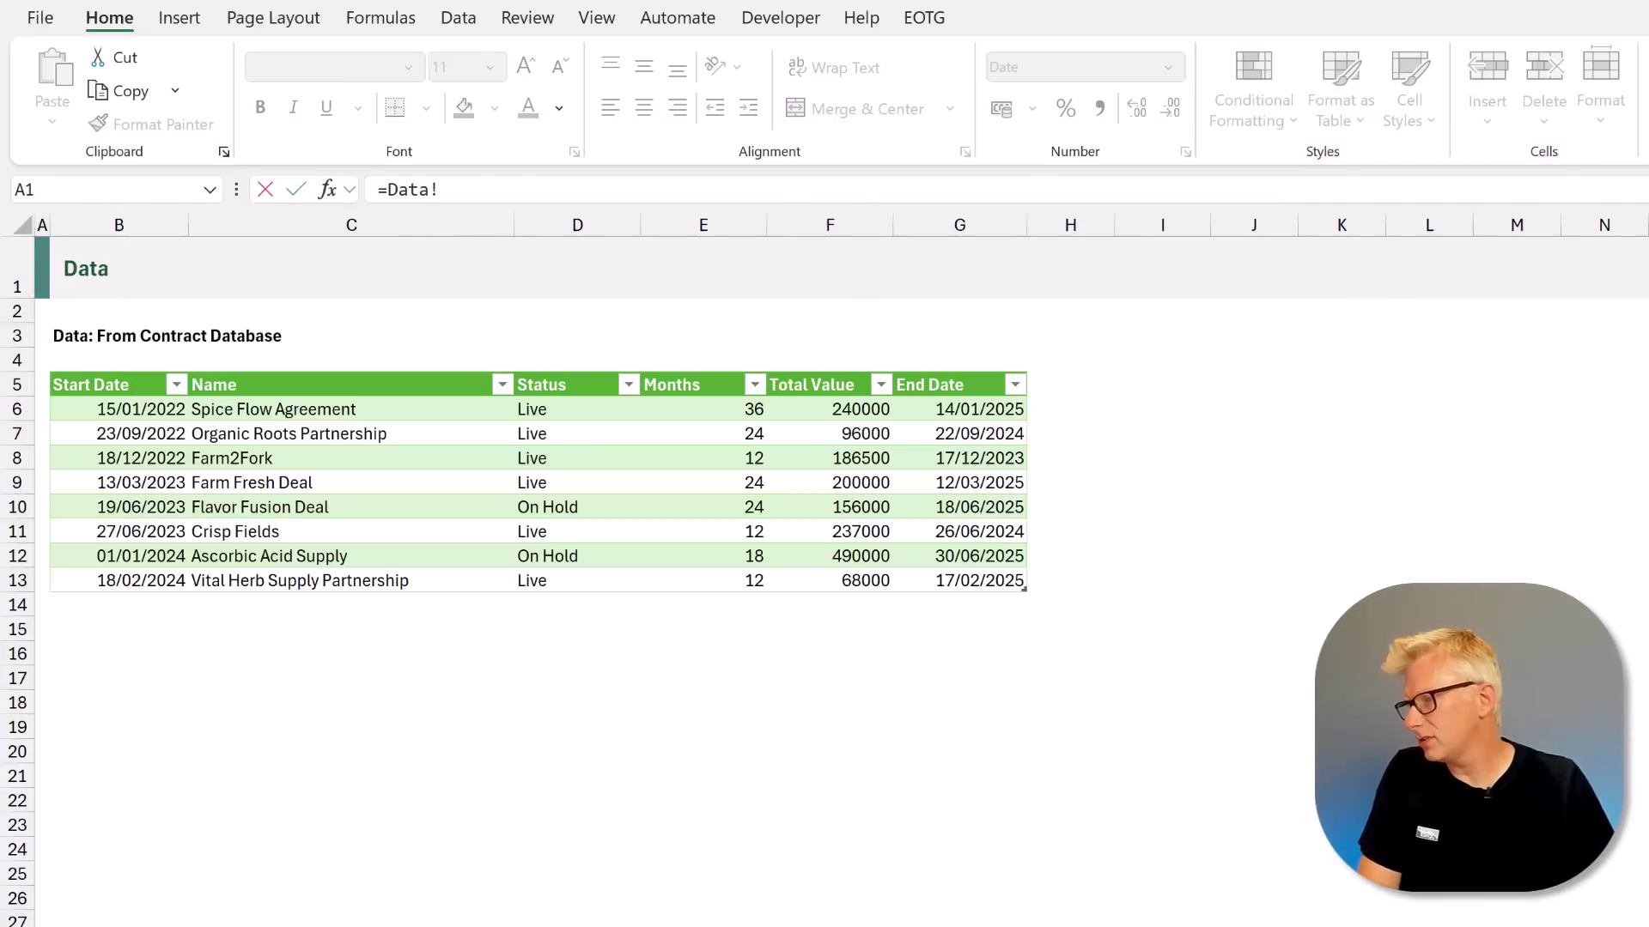
pyautogui.click(122, 373)
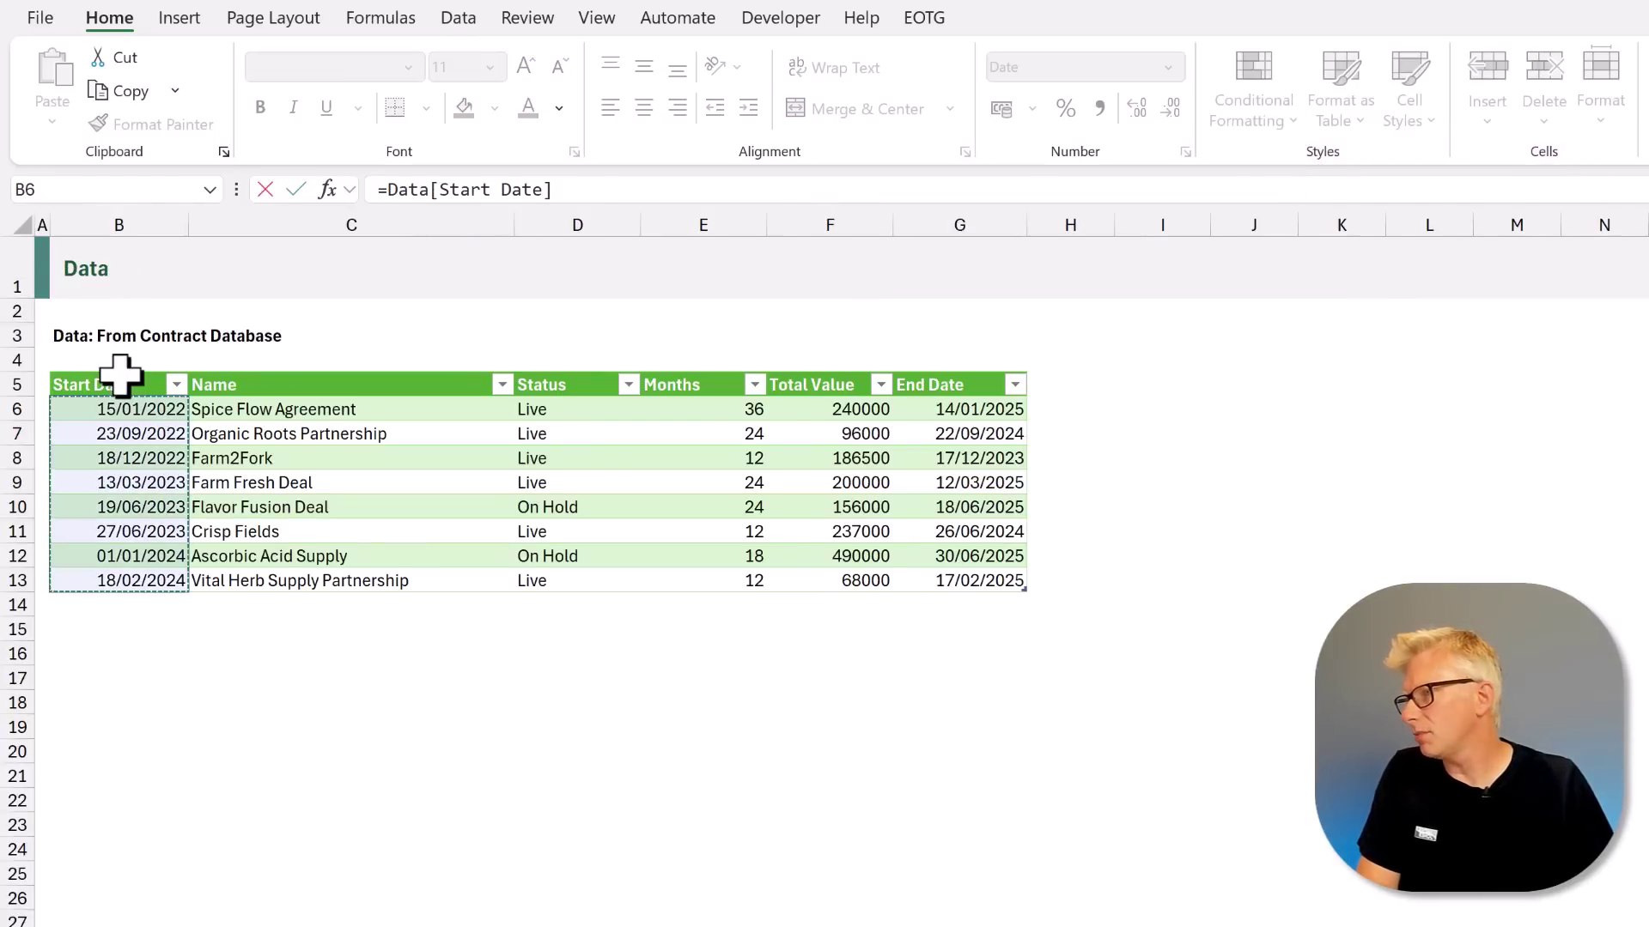
pyautogui.hotkey('ctrl', 'pageup')
pyautogui.press('Return')
pyautogui.click(151, 436)
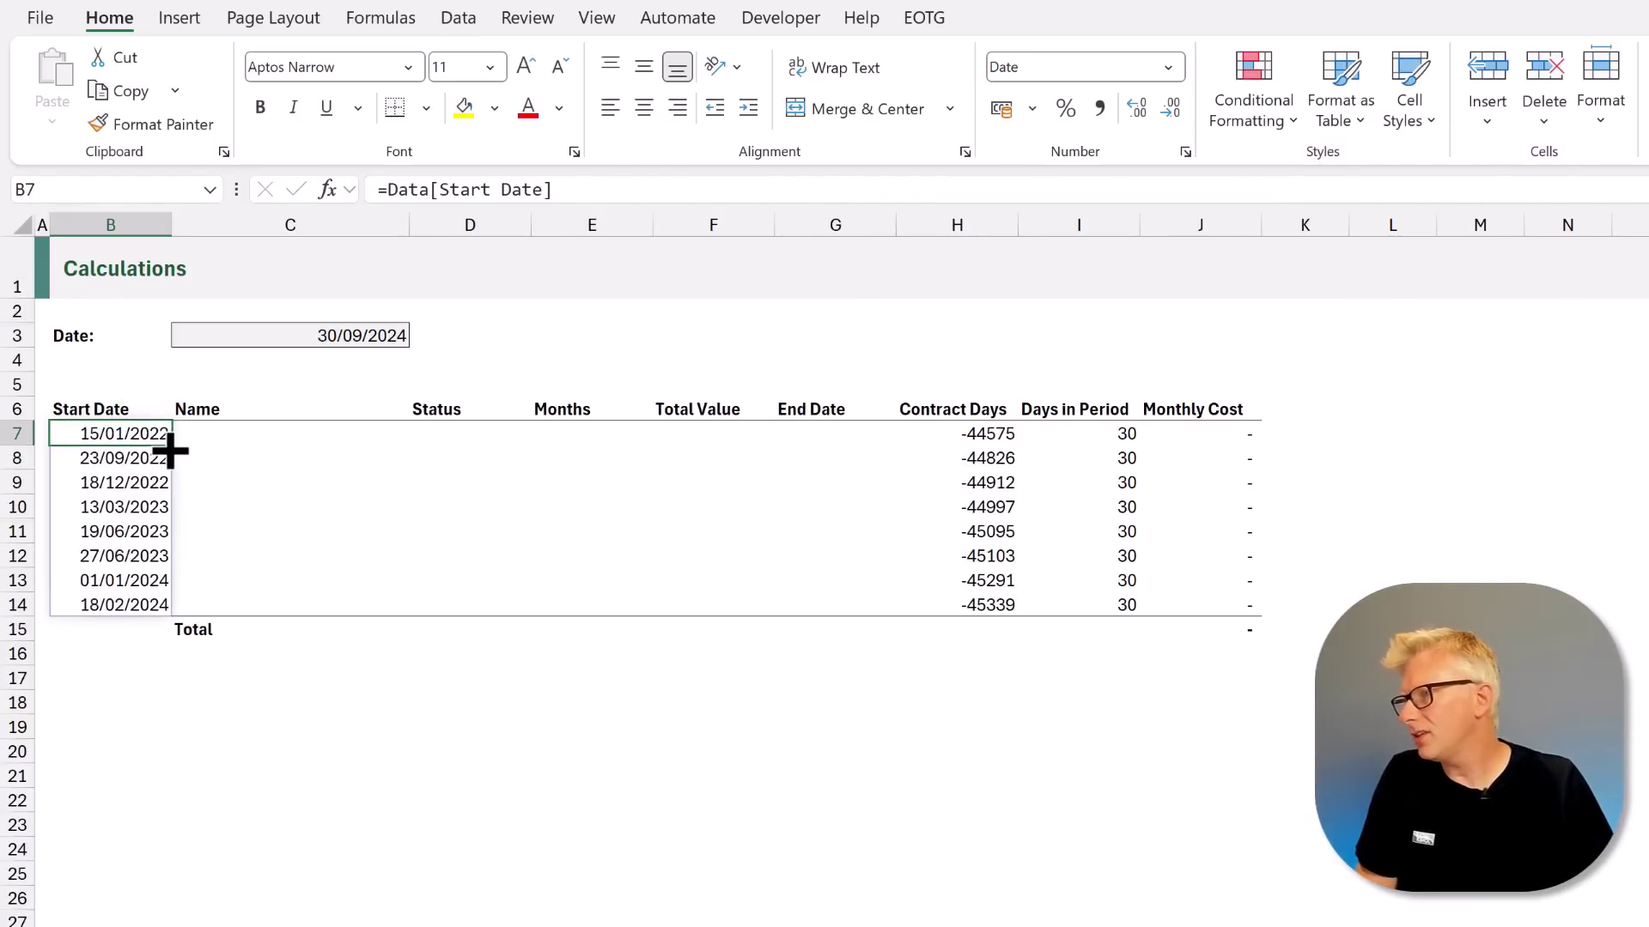
pyautogui.moveTo(172, 450); pyautogui.dragTo(866, 450)
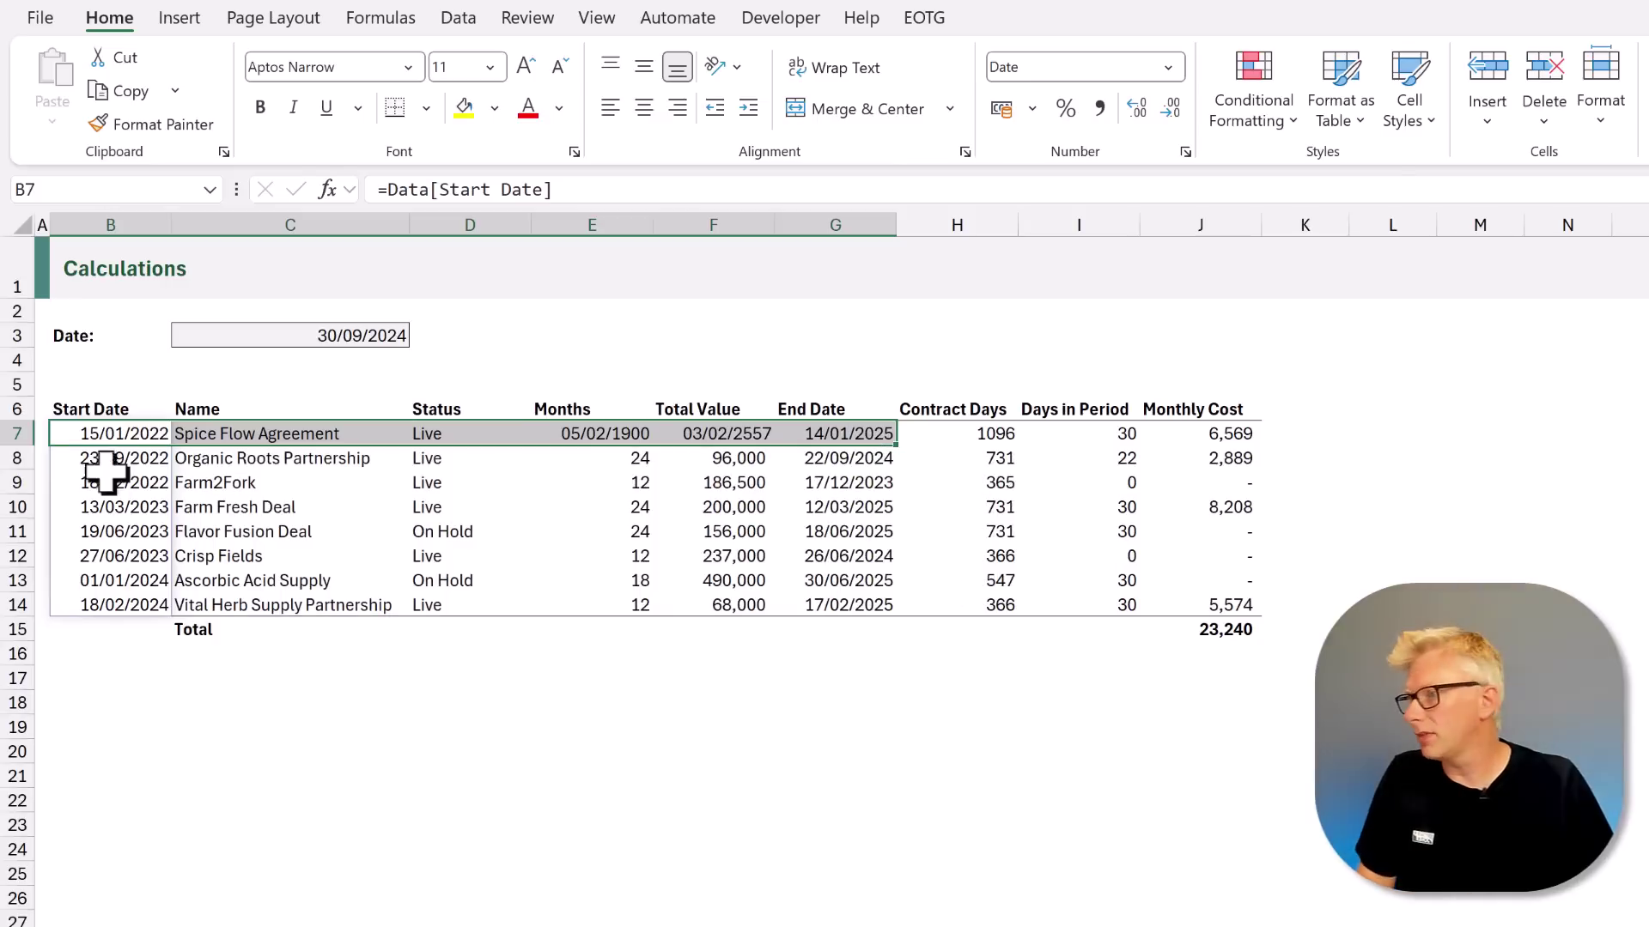
# Copy row 8's formatting onto row 7 with Format Painter
pyautogui.click(10, 457)
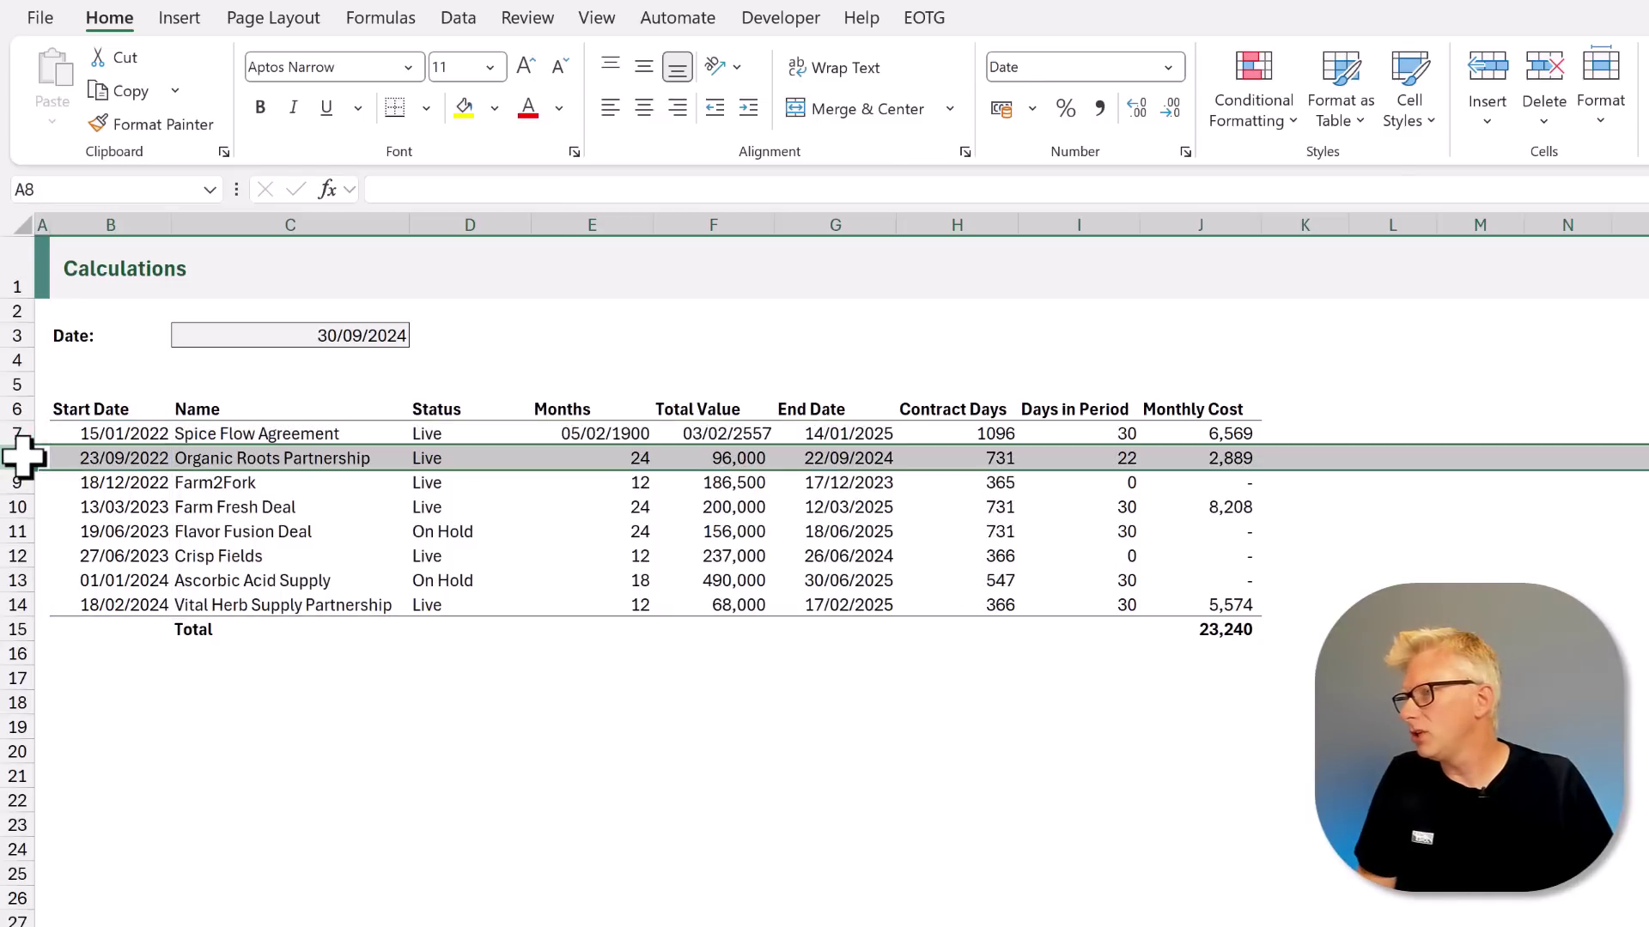
pyautogui.click(152, 125)
pyautogui.click(17, 433)
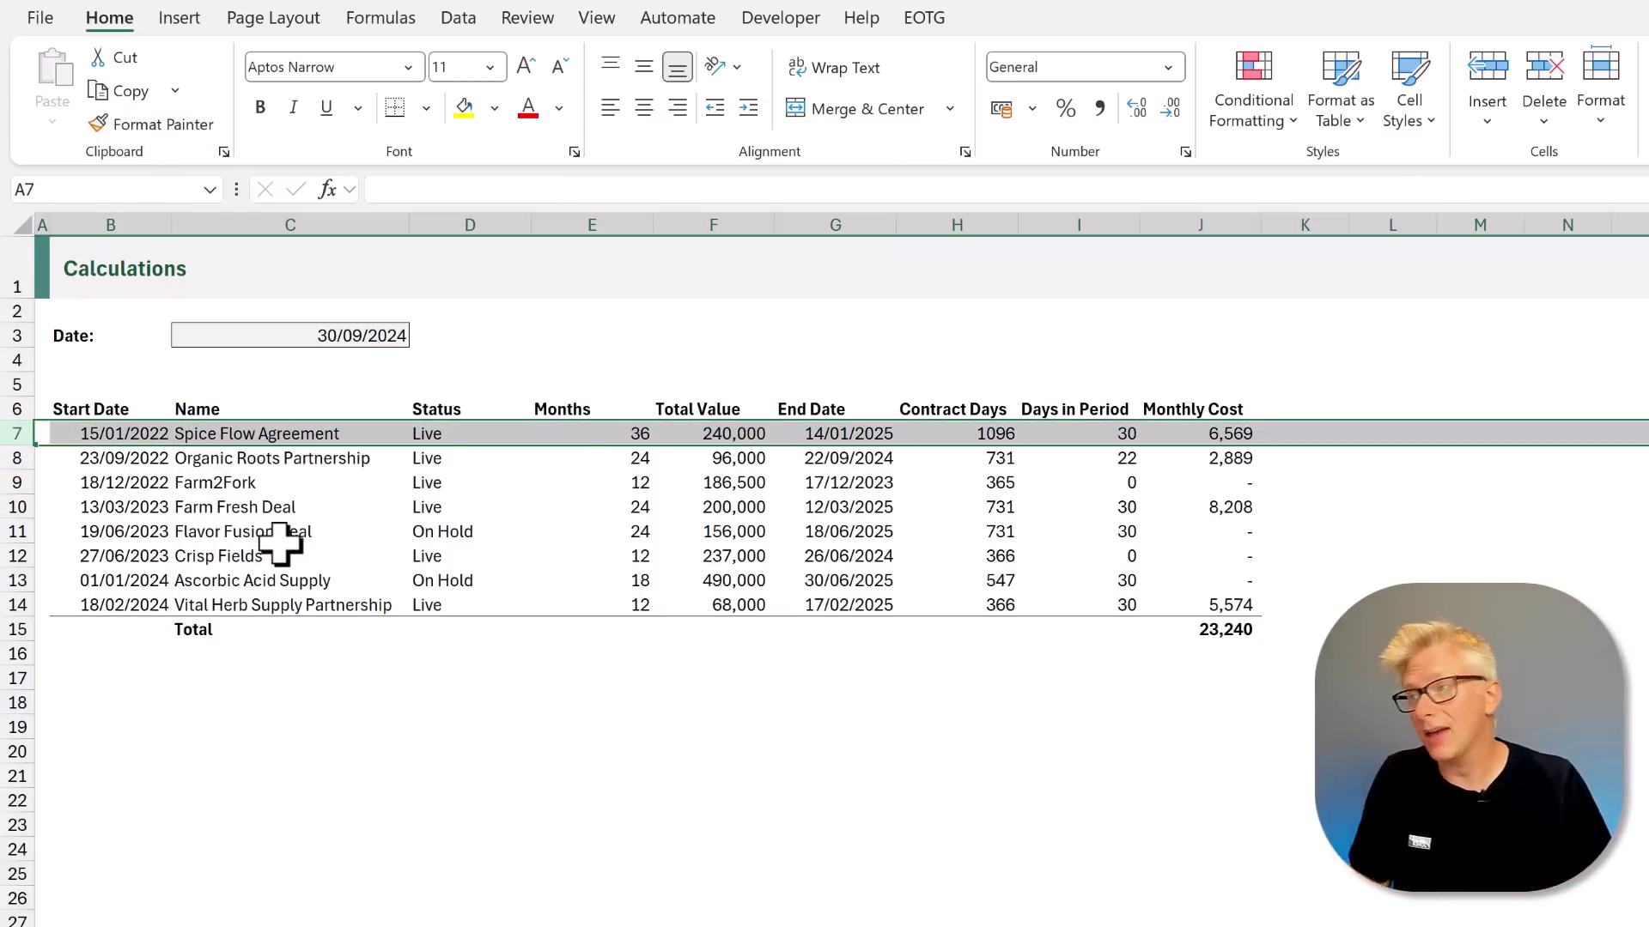
pyautogui.moveTo(138, 434); pyautogui.dragTo(863, 611)
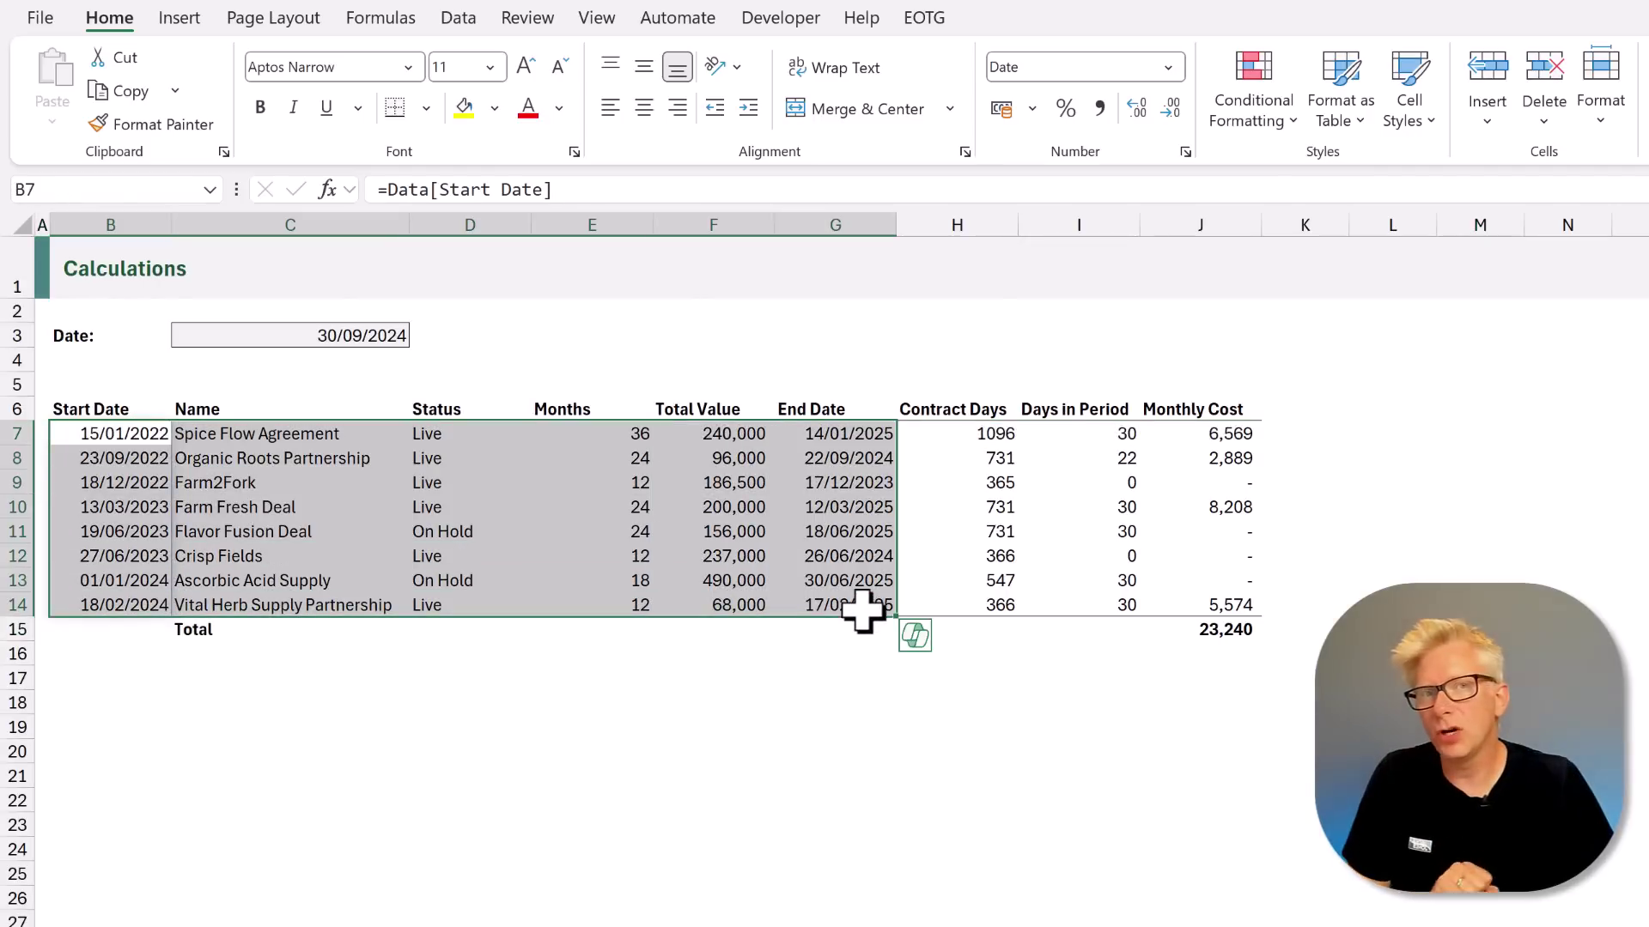
# Change H7 to =G7#-B7#+1 and clear H8:H14 so Contract Days spills
pyautogui.click(994, 432)
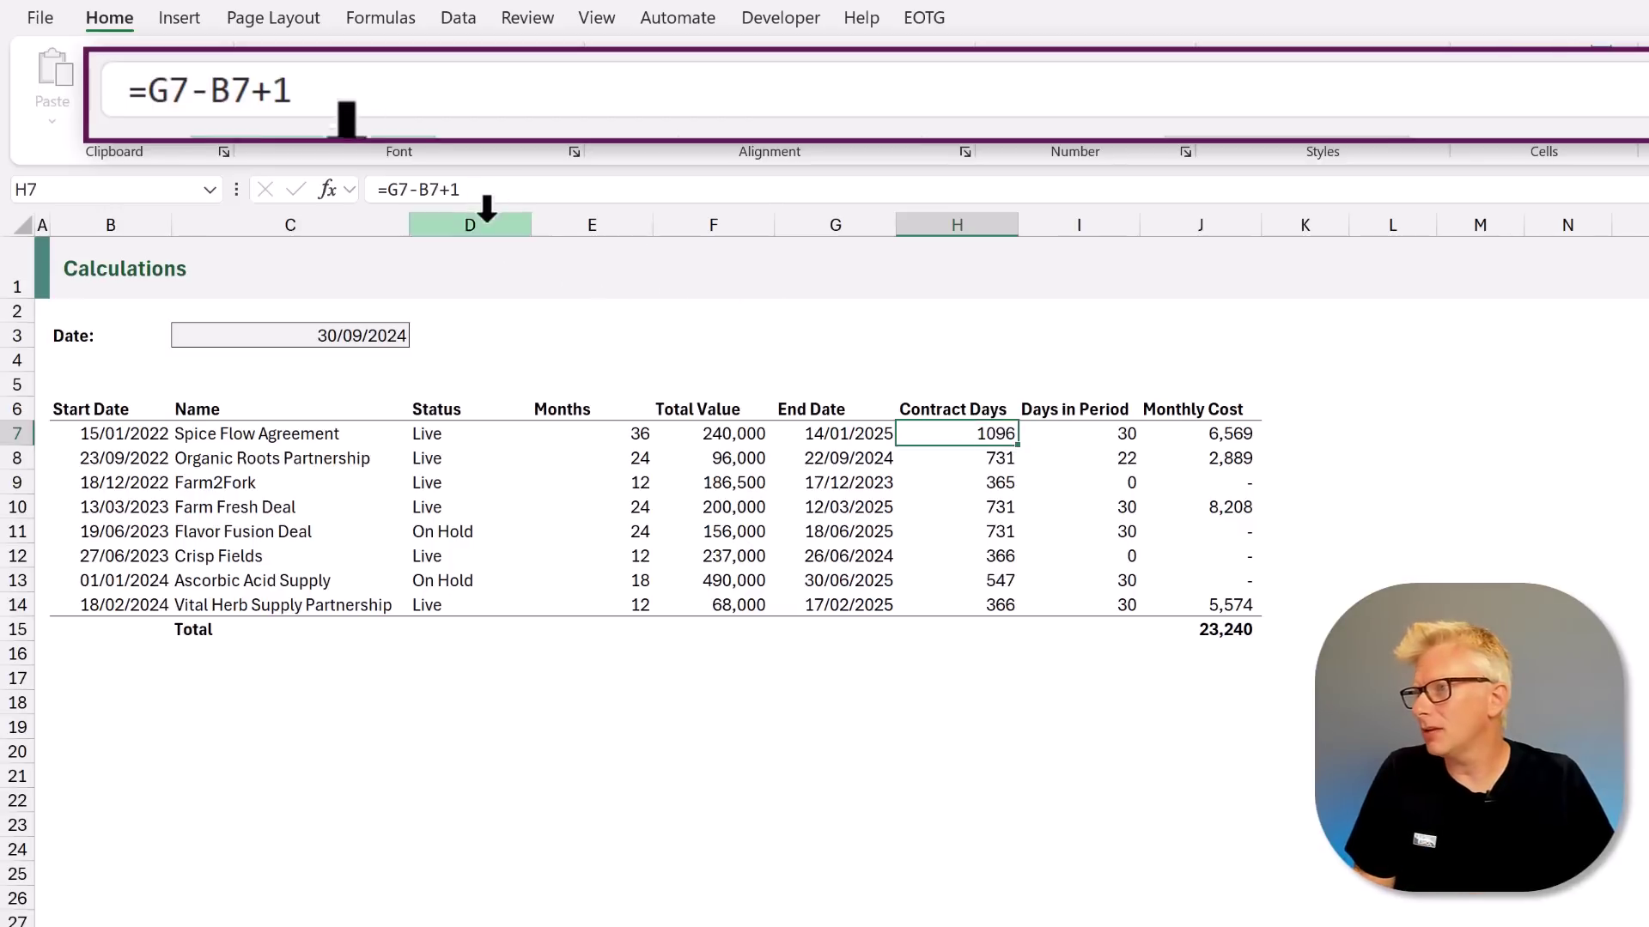
pyautogui.click(414, 189)
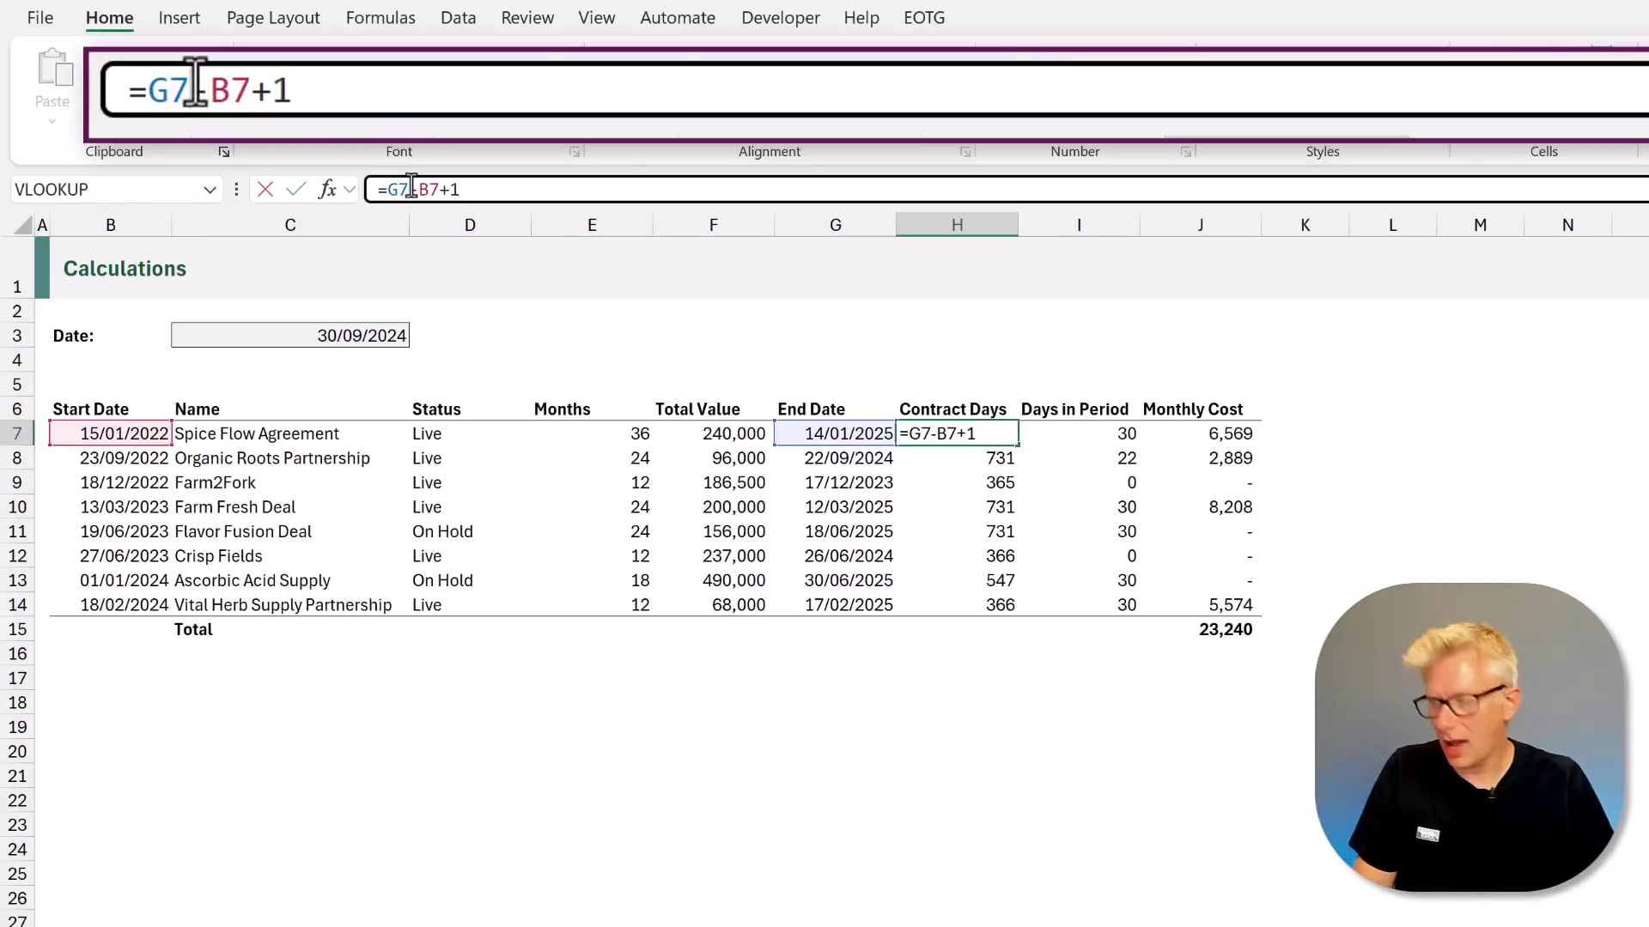
pyautogui.write('#')
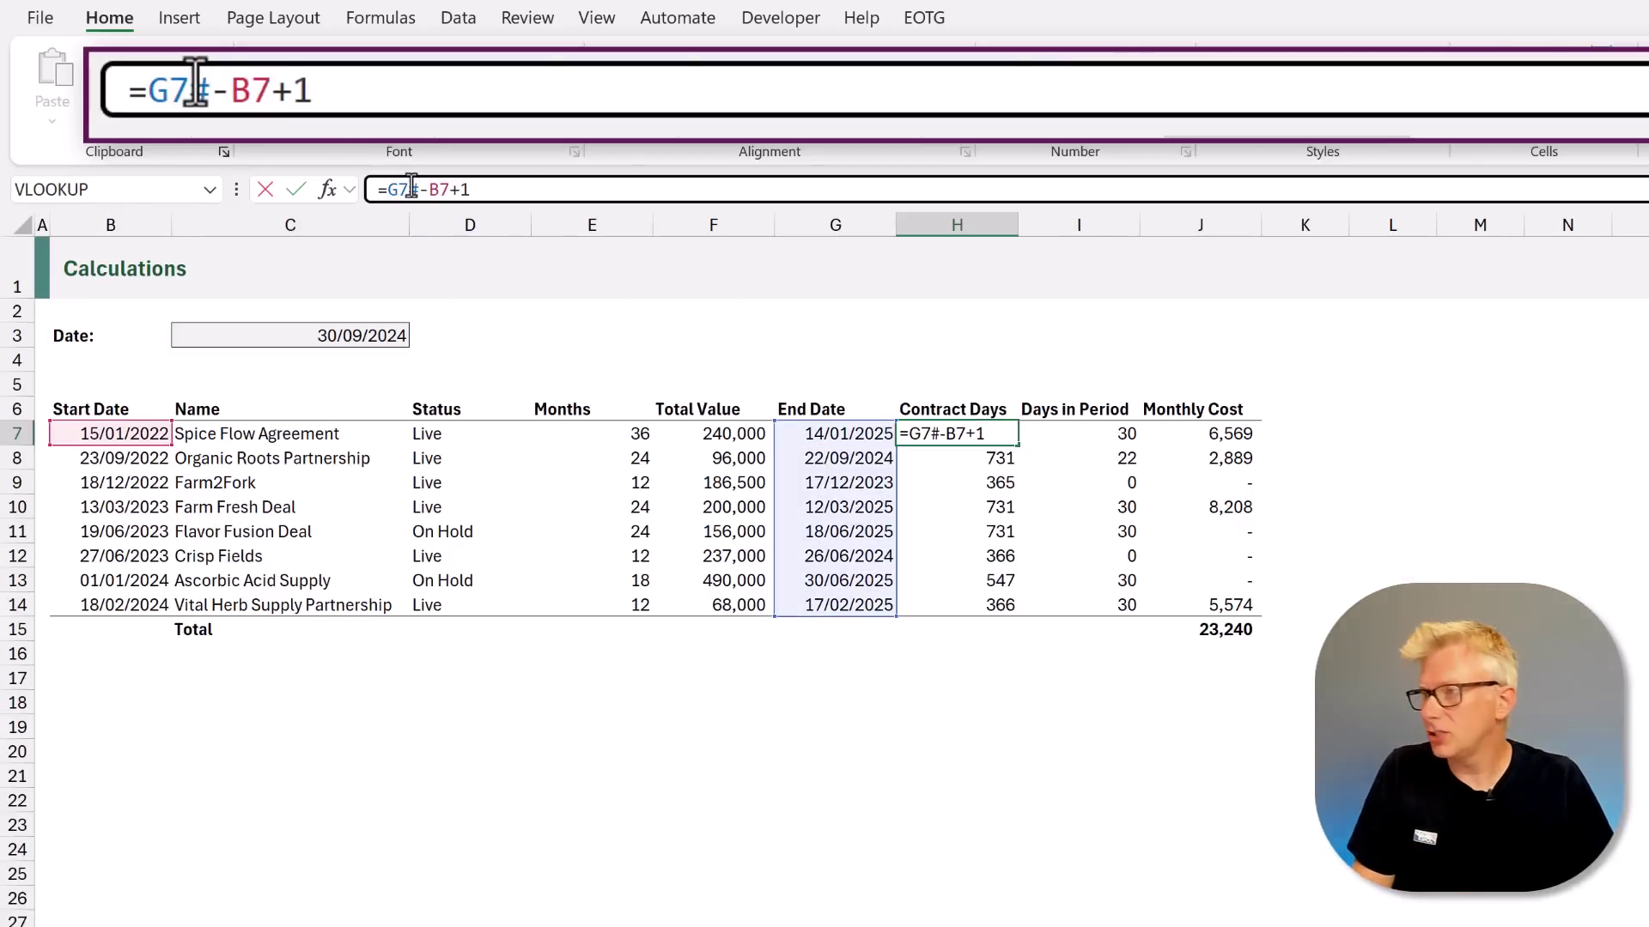
pyautogui.click(448, 189)
pyautogui.write('#')
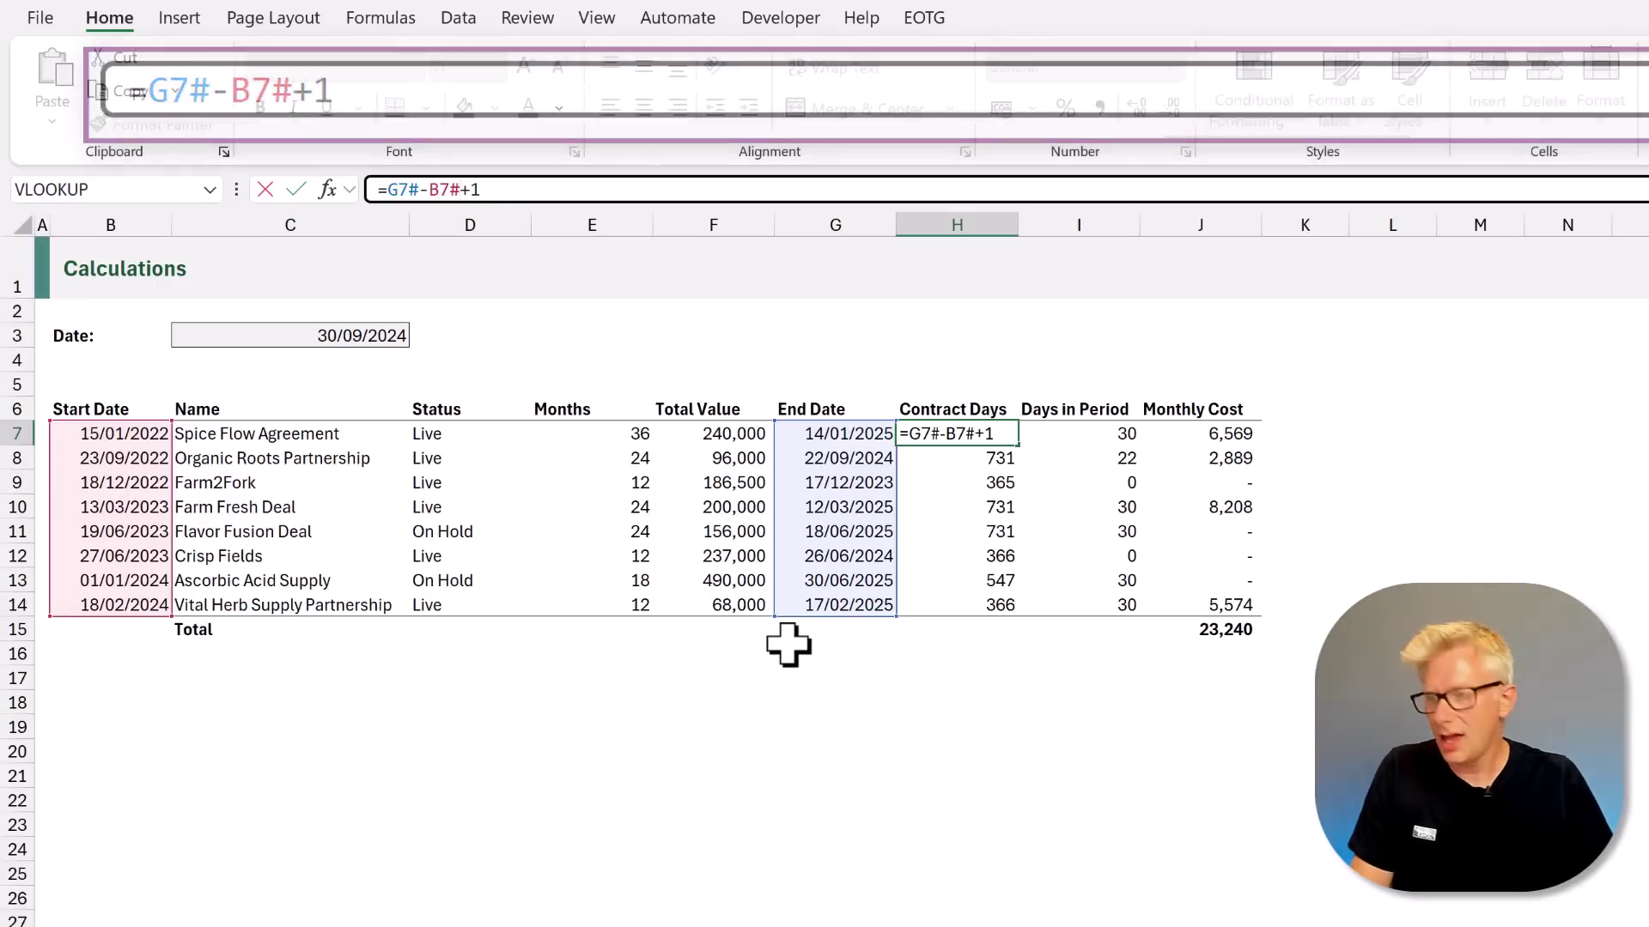
pyautogui.press('Return')
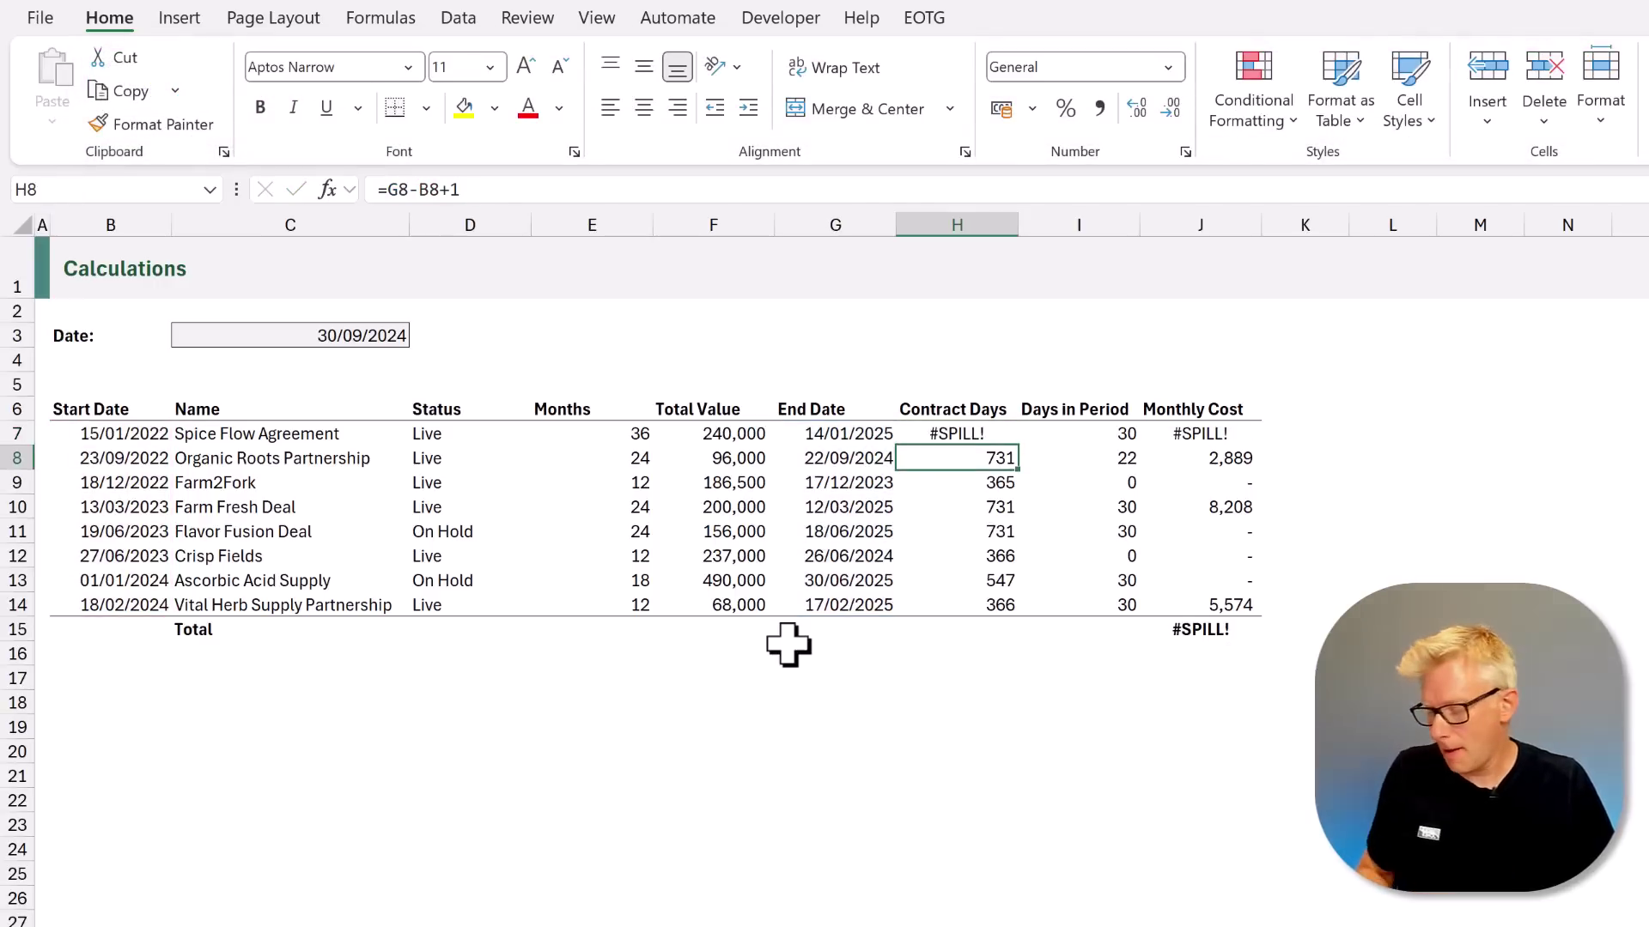
pyautogui.hotkey('ctrl', 'shift', 'Down')
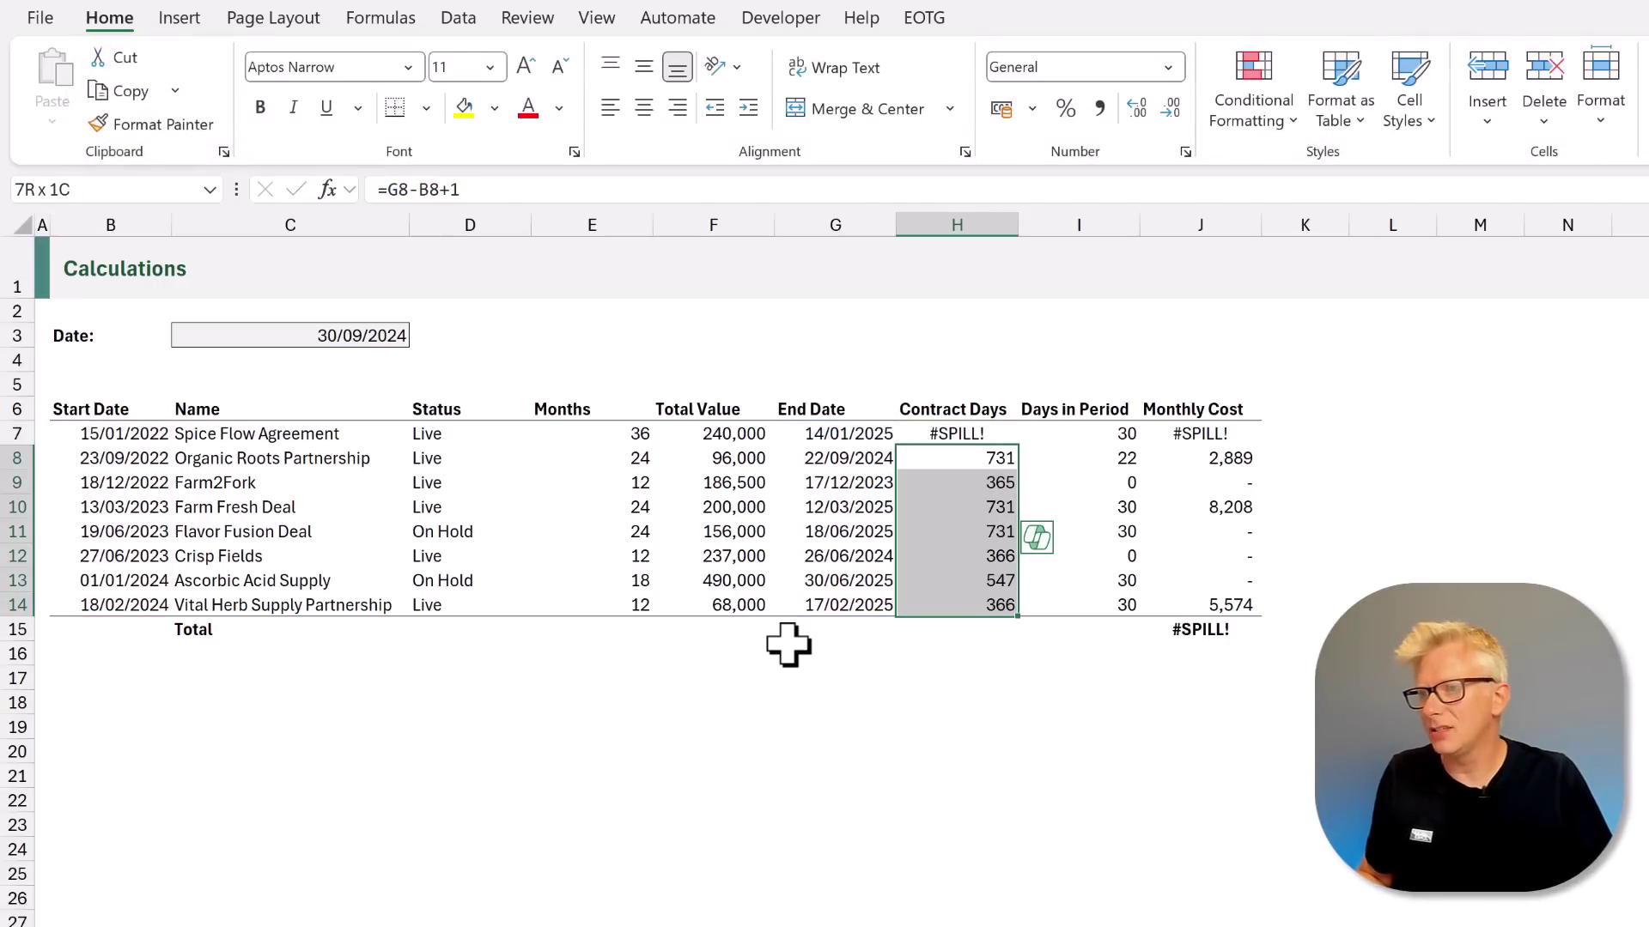
pyautogui.press('Delete')
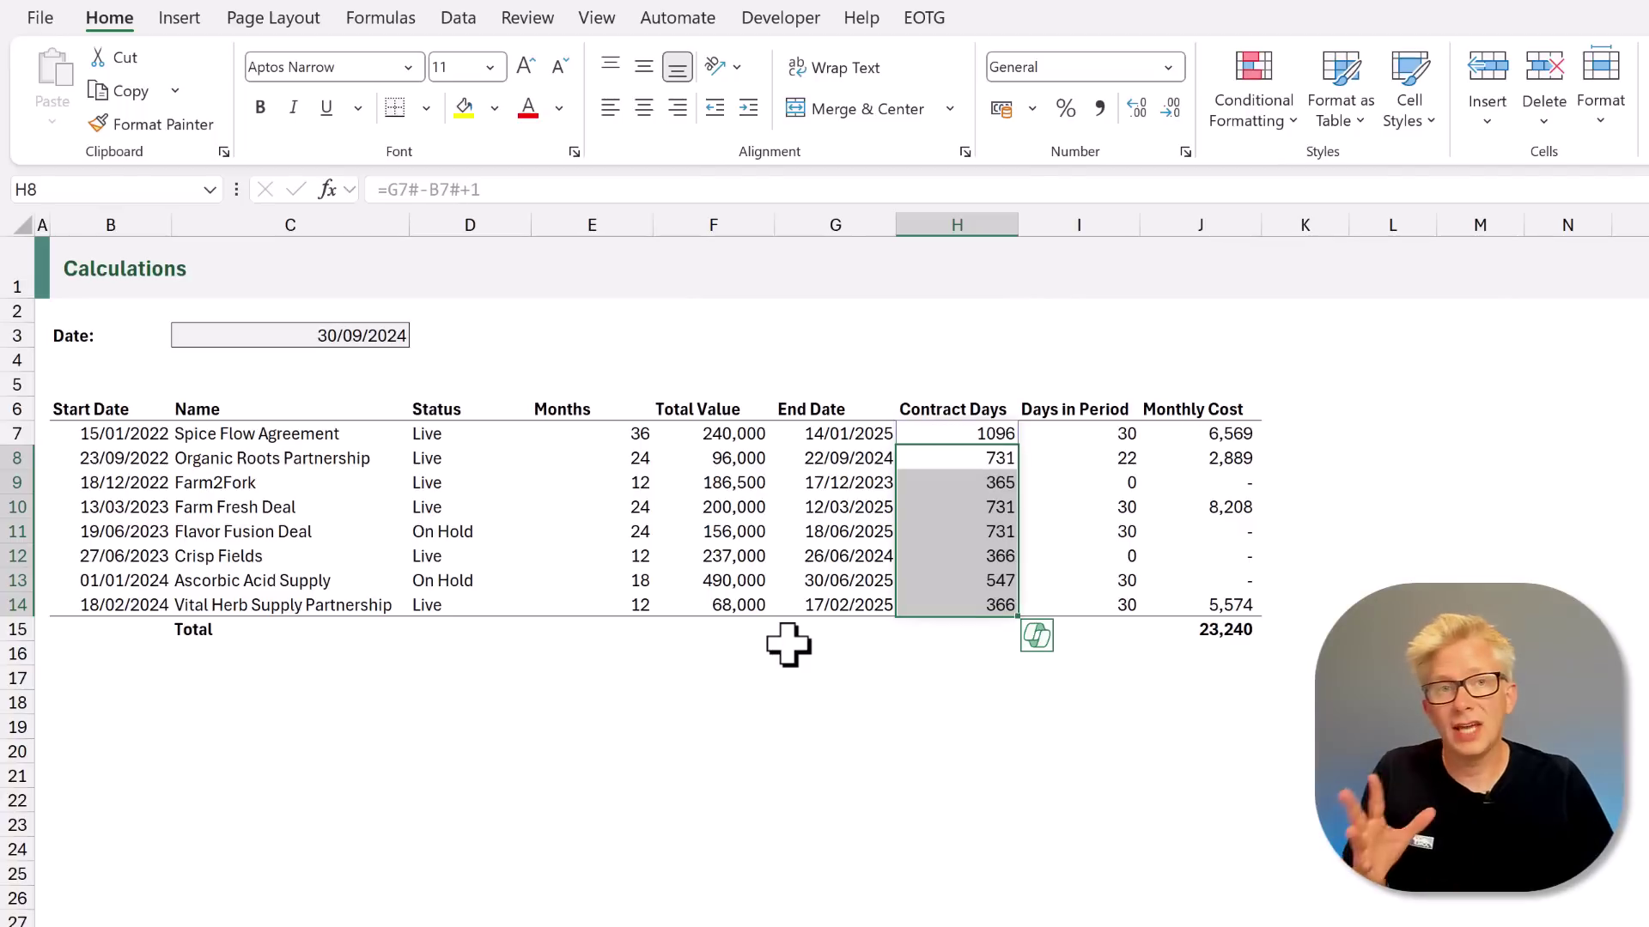
pyautogui.click(987, 434)
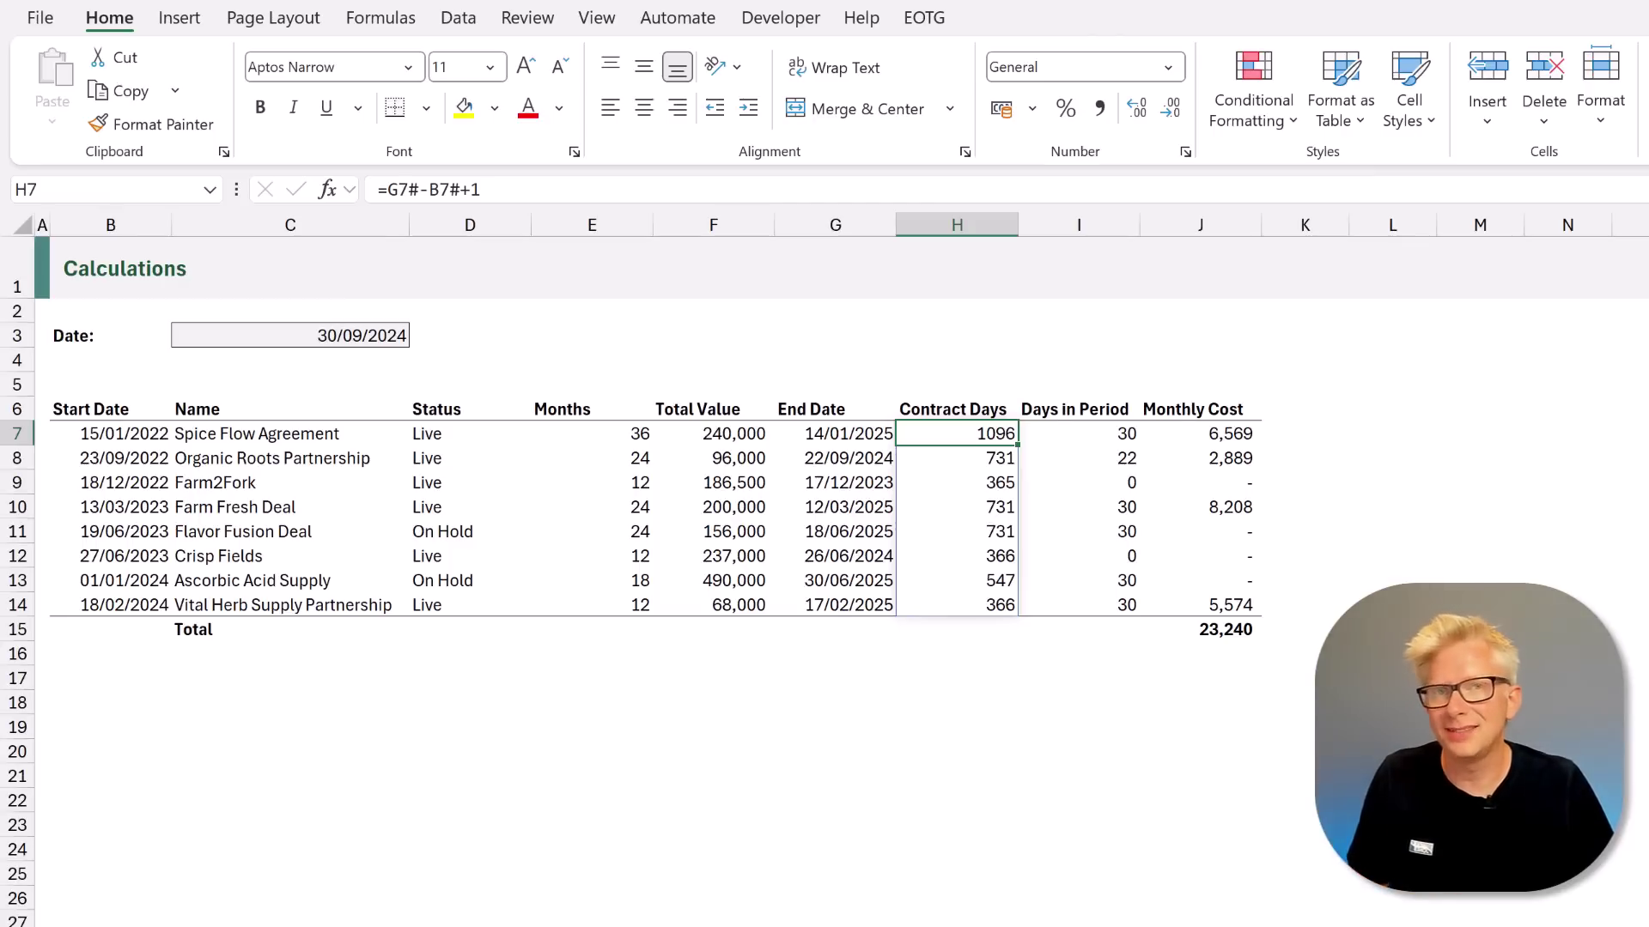
# Add # after the G7 and B7 references in I7's Days in Period formula
pyautogui.click(1078, 433)
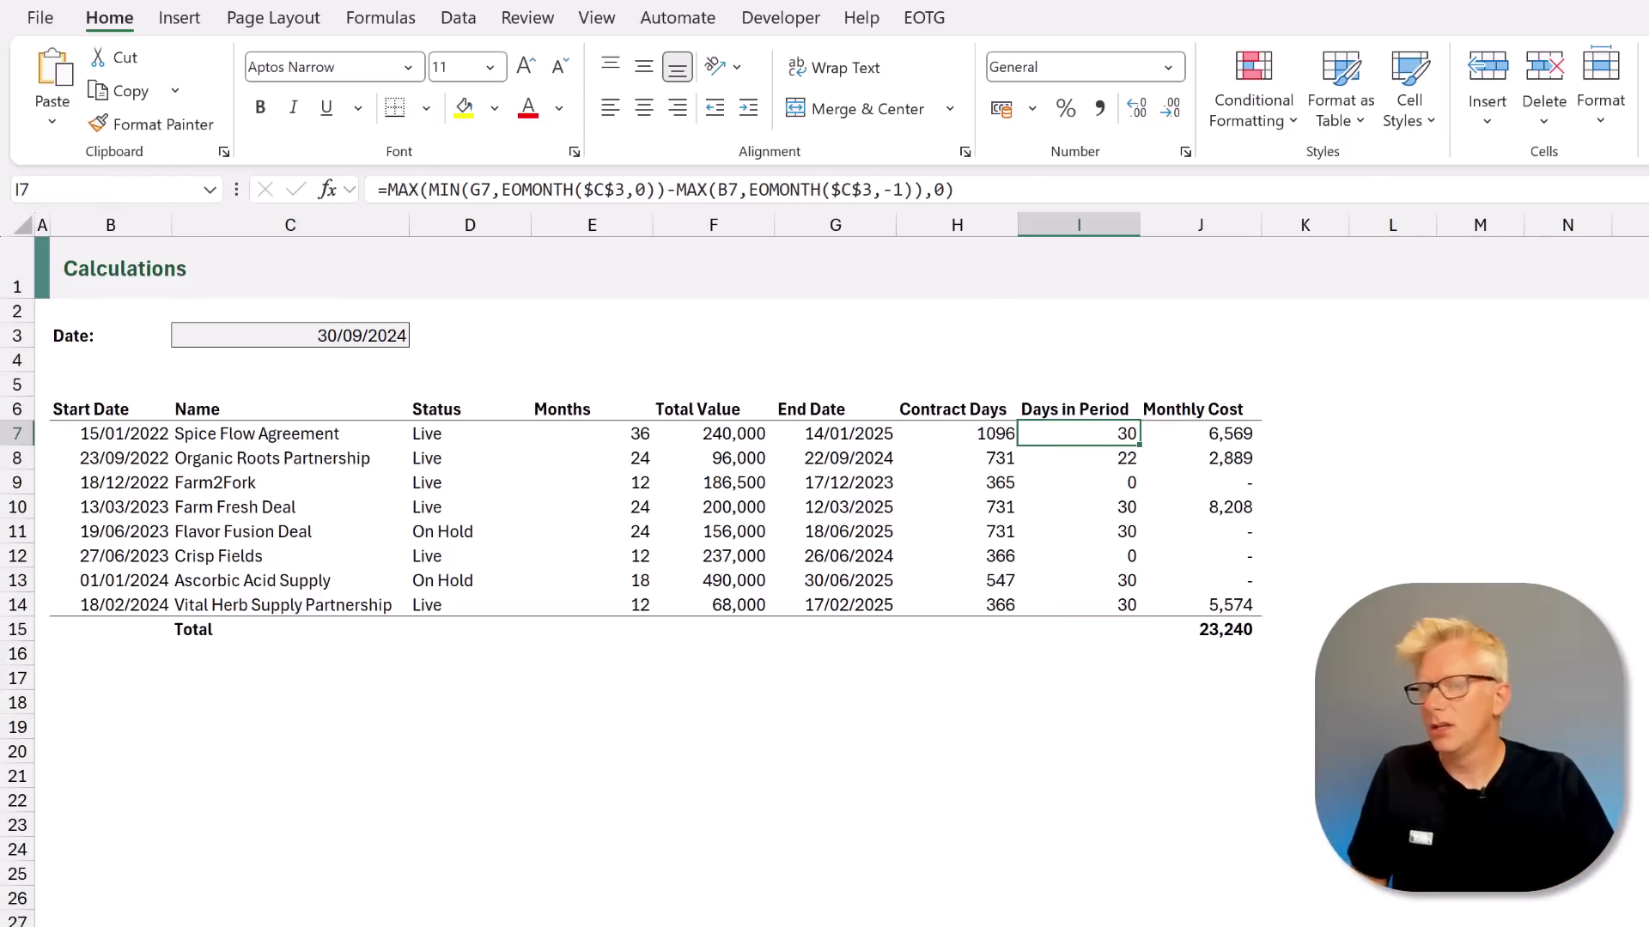
pyautogui.click(488, 191)
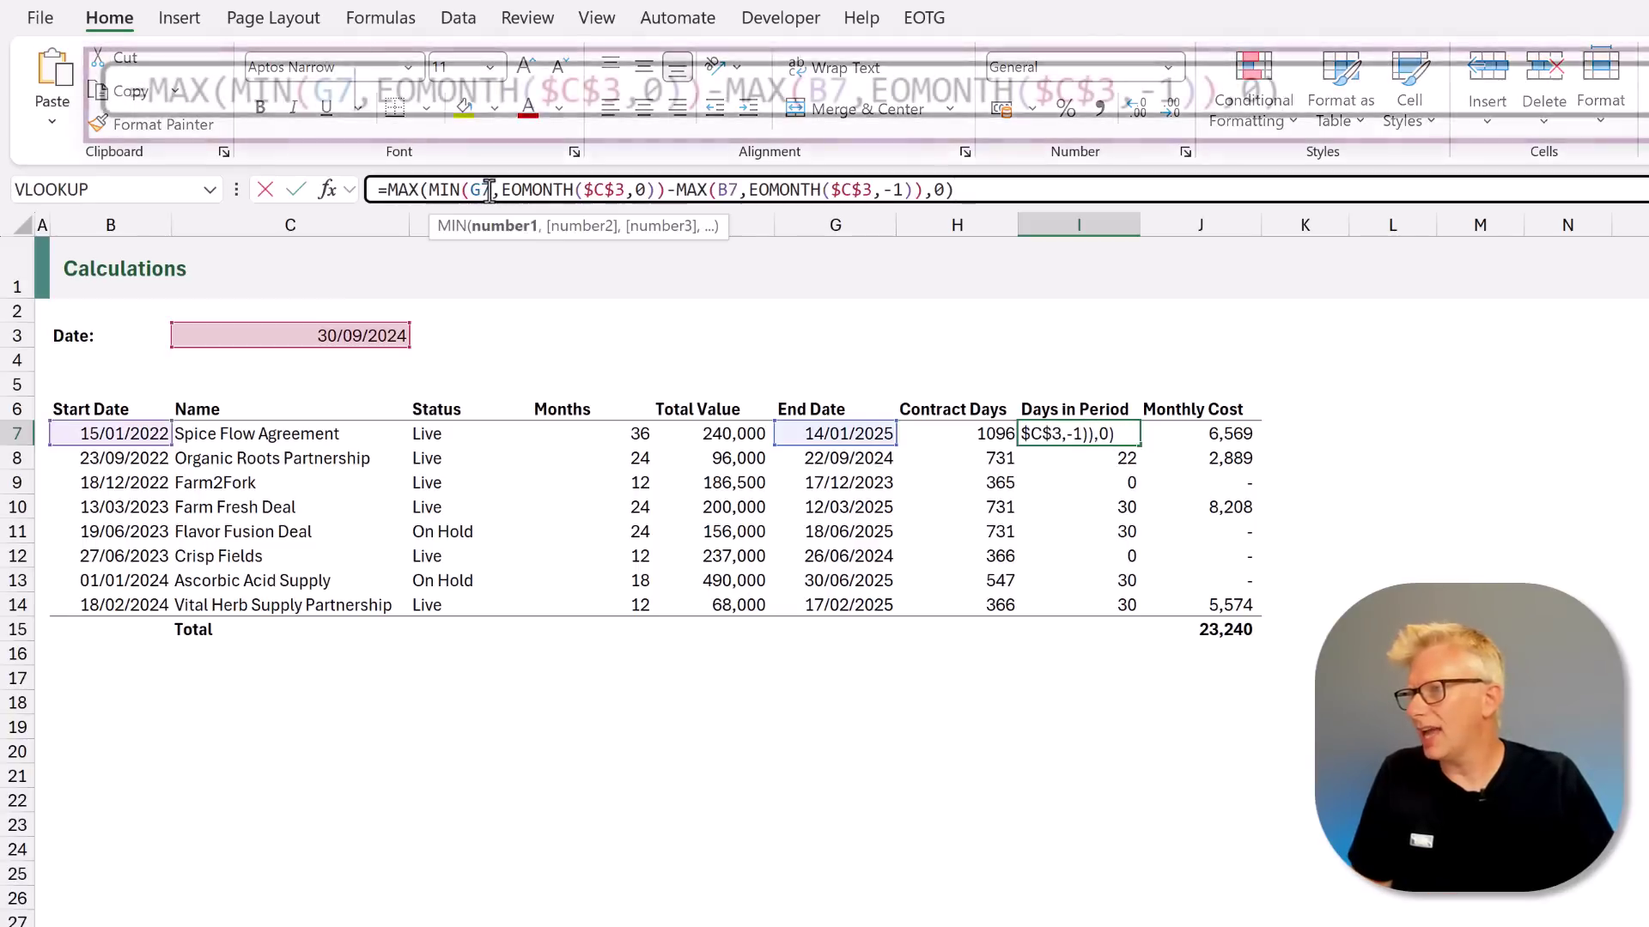
pyautogui.write('#')
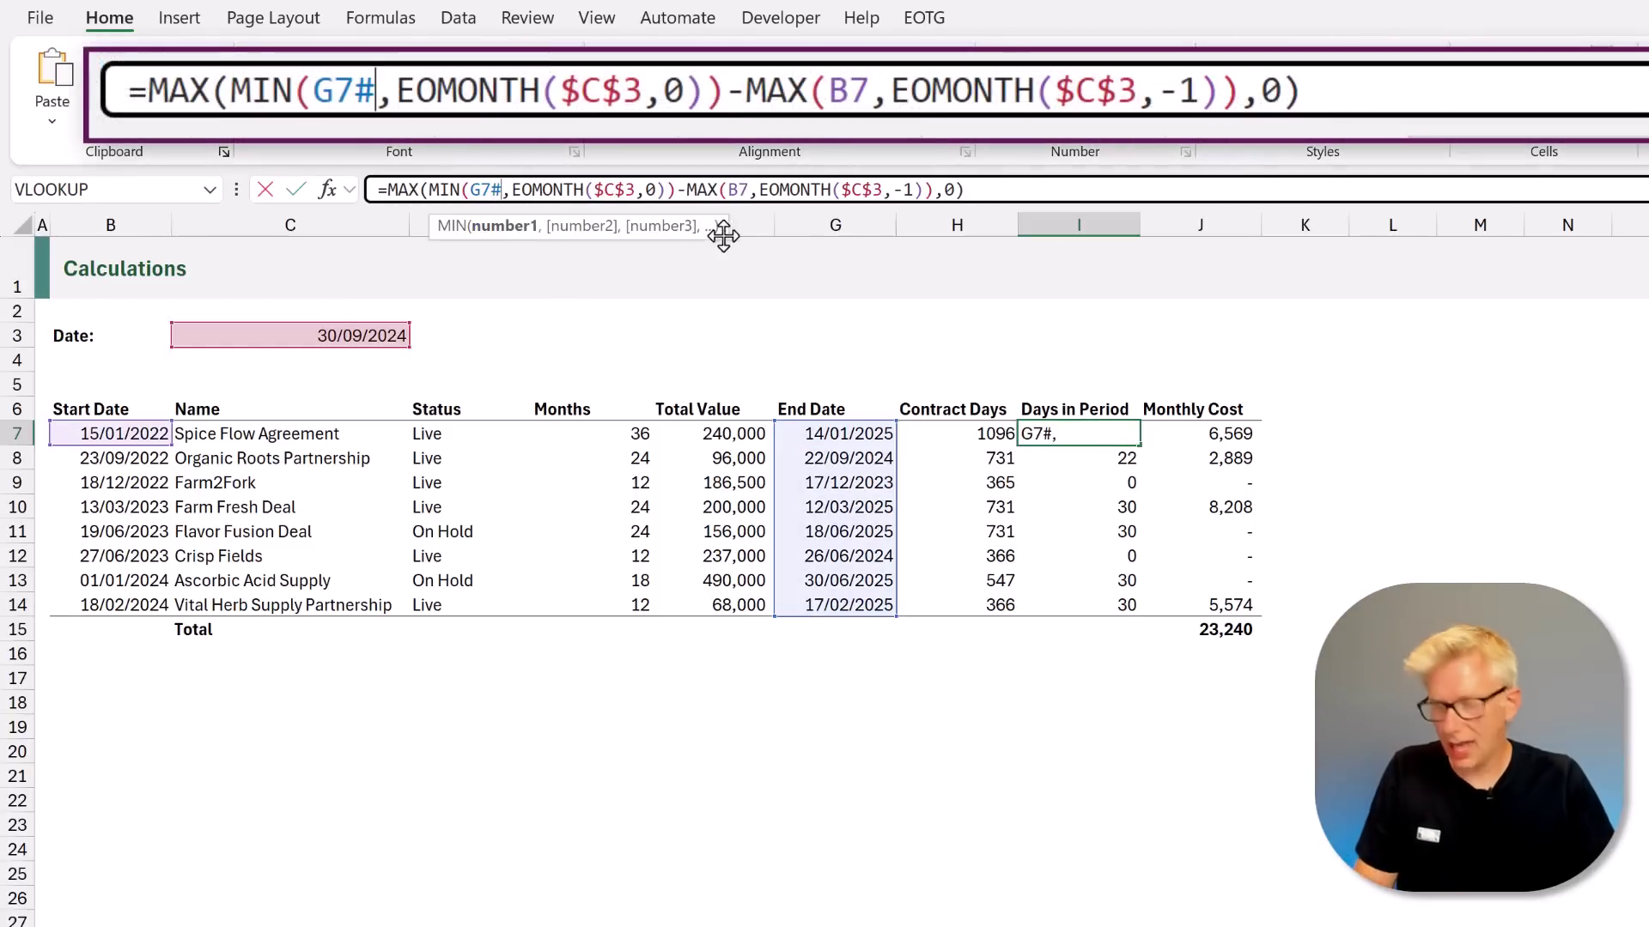
pyautogui.click(759, 191)
pyautogui.write('#')
pyautogui.hotkey('ctrl', 'Return')
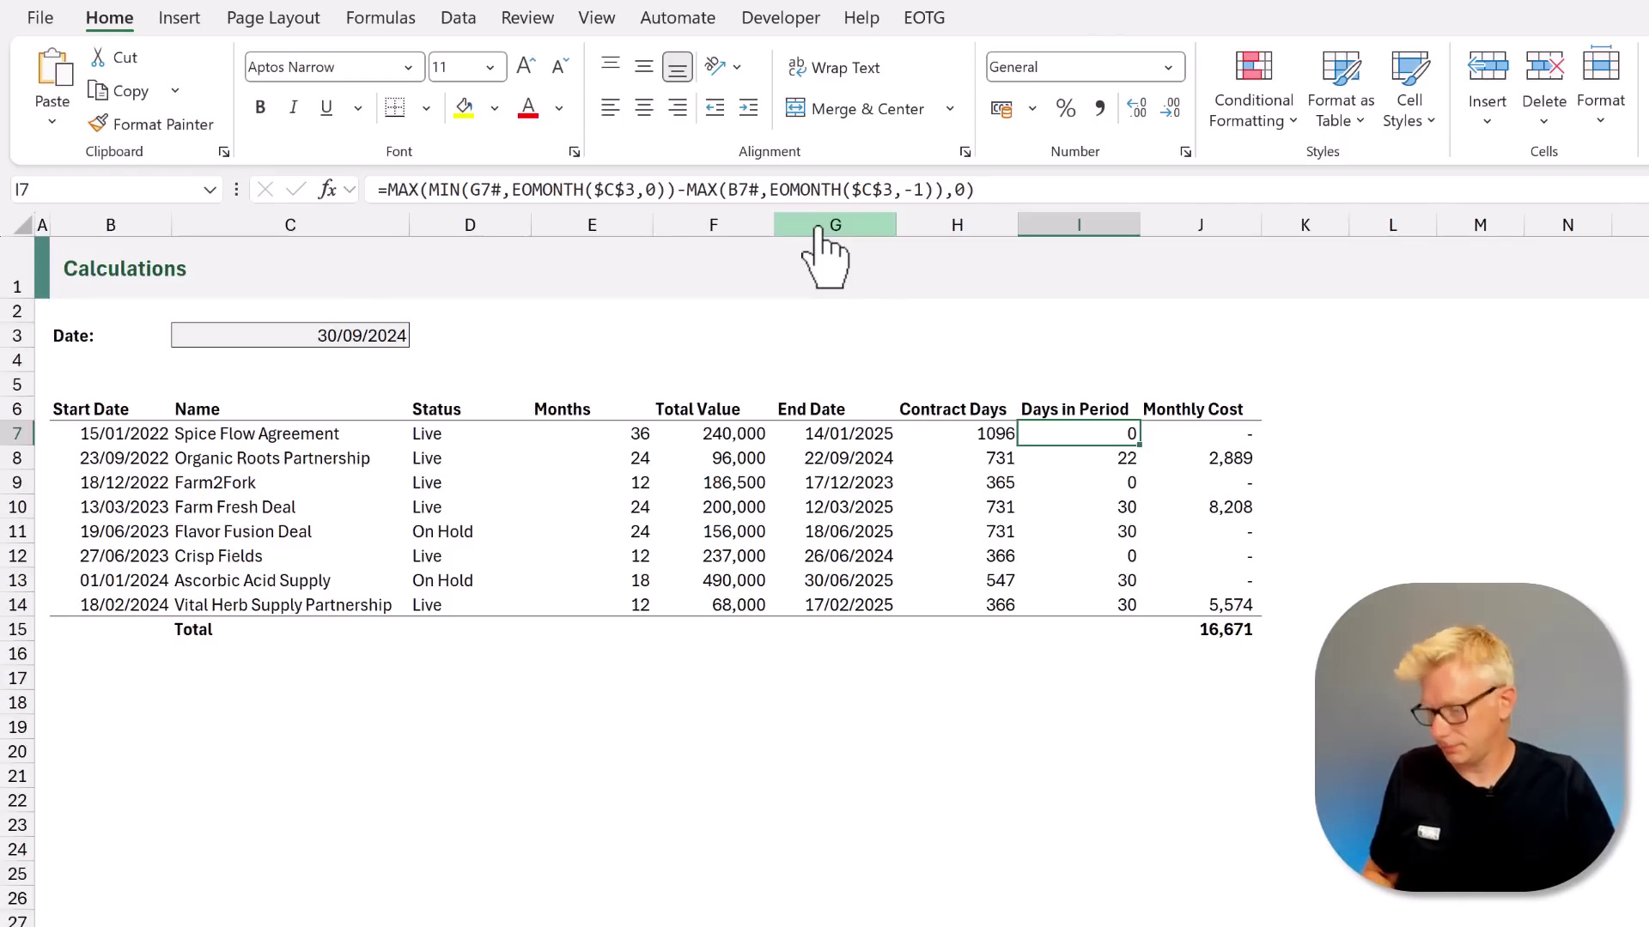
# Undo the # edit and start I7 as BYROW(HSTACK(B7#,G7#),LAMBDA(r, around the formula
pyautogui.hotkey('ctrl', 'z')
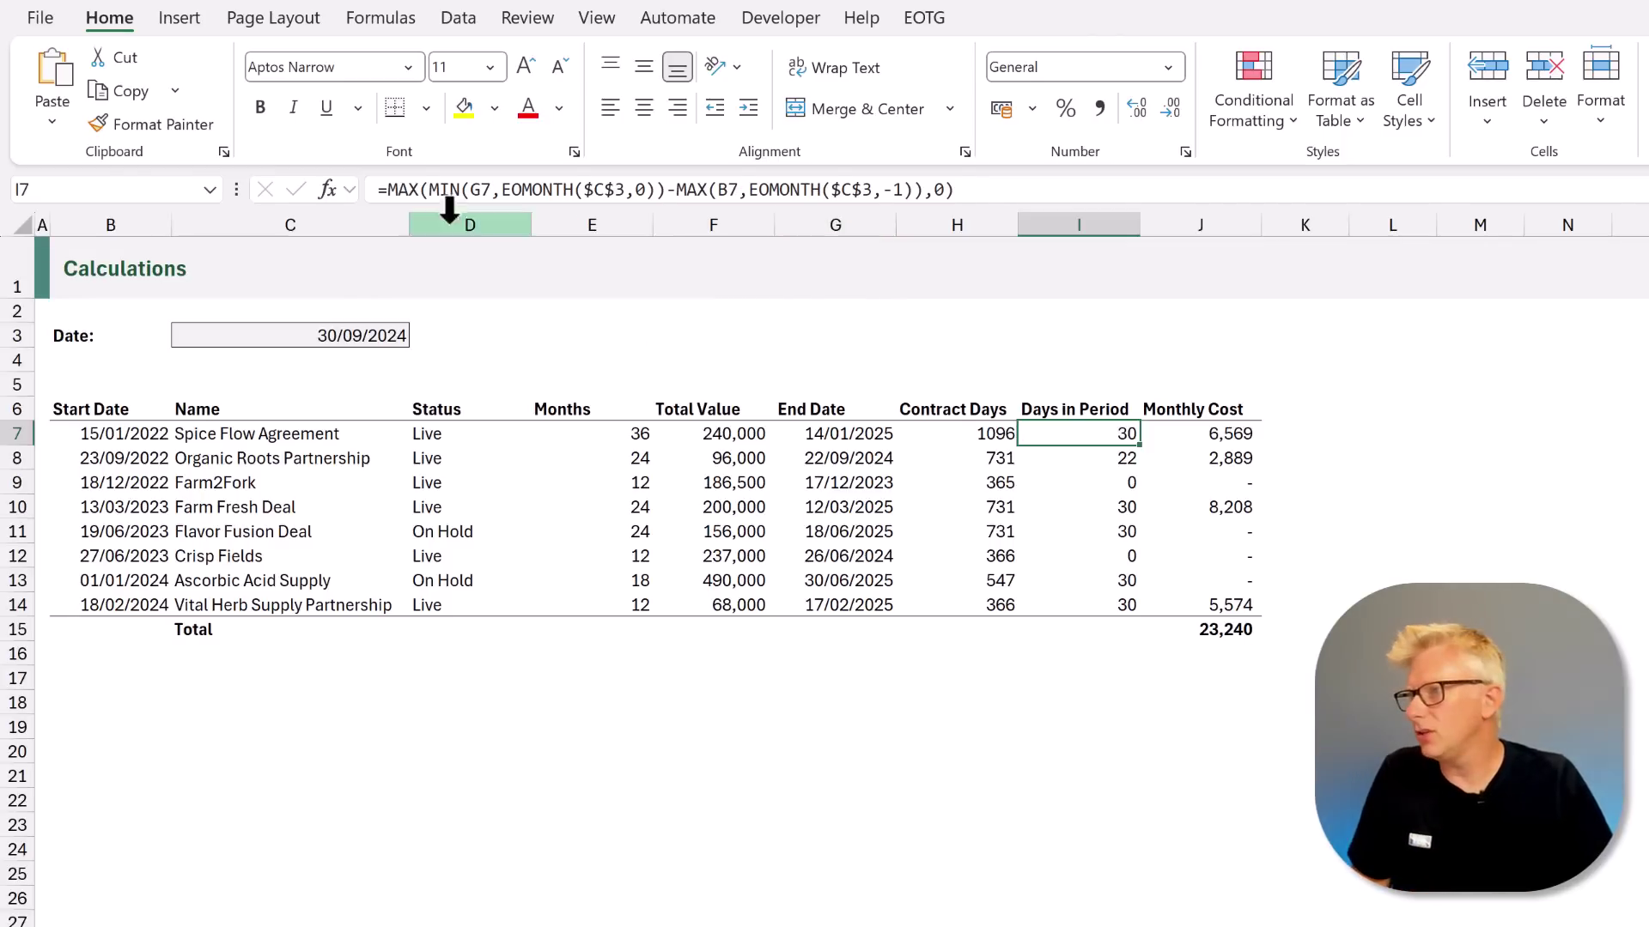
pyautogui.click(389, 191)
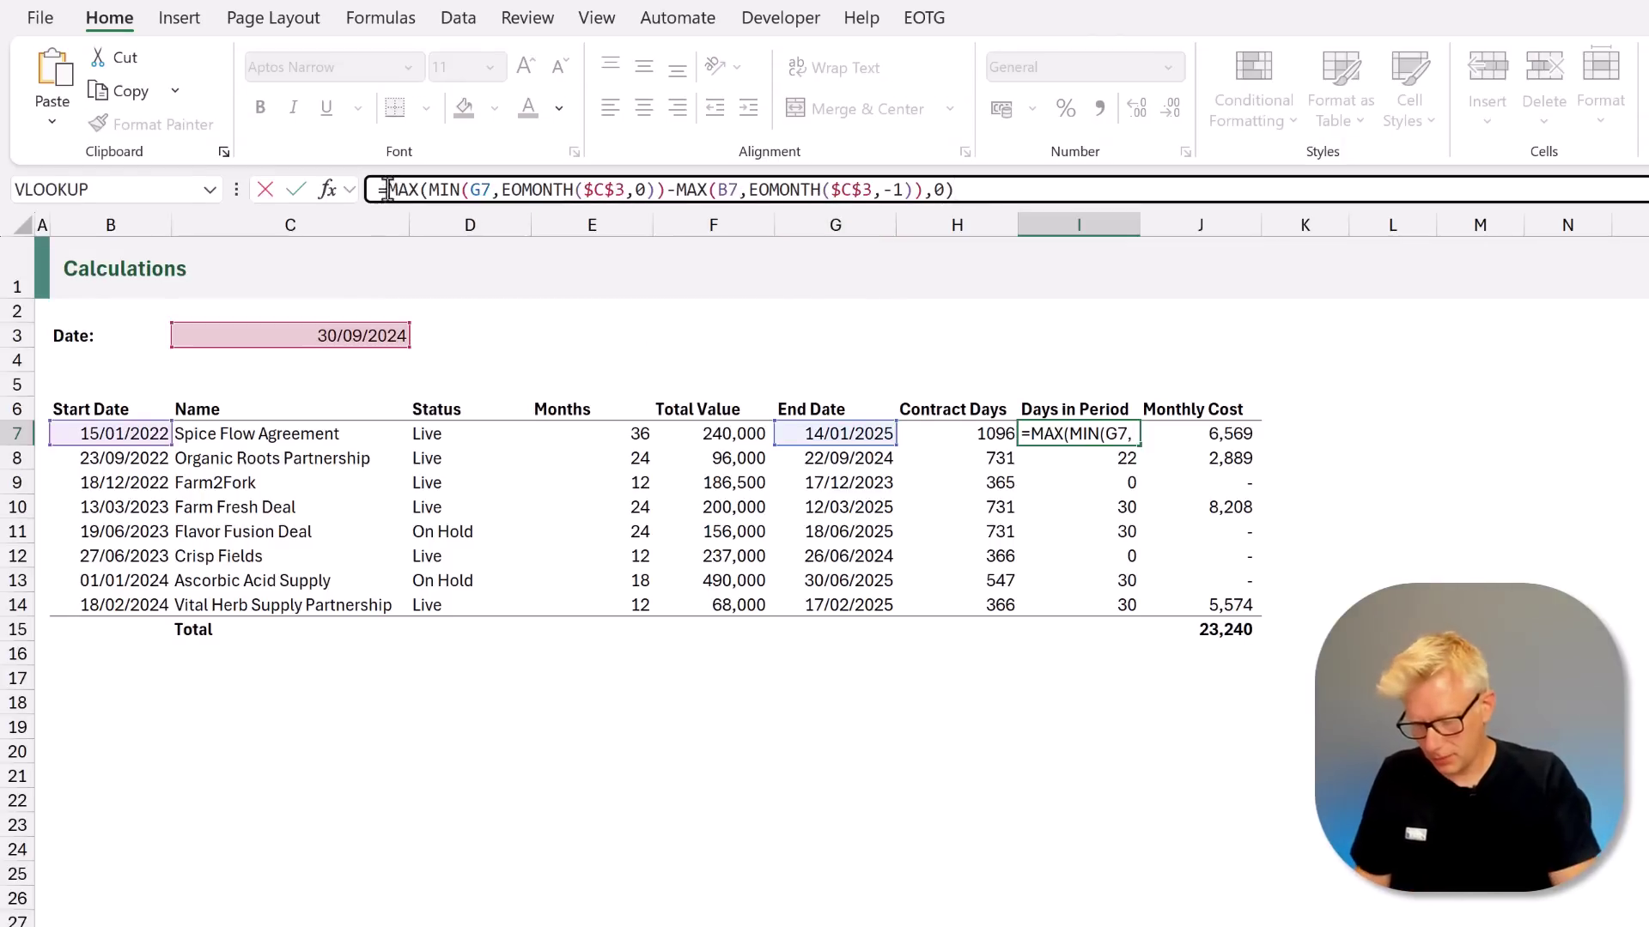
pyautogui.write('BYROW(')
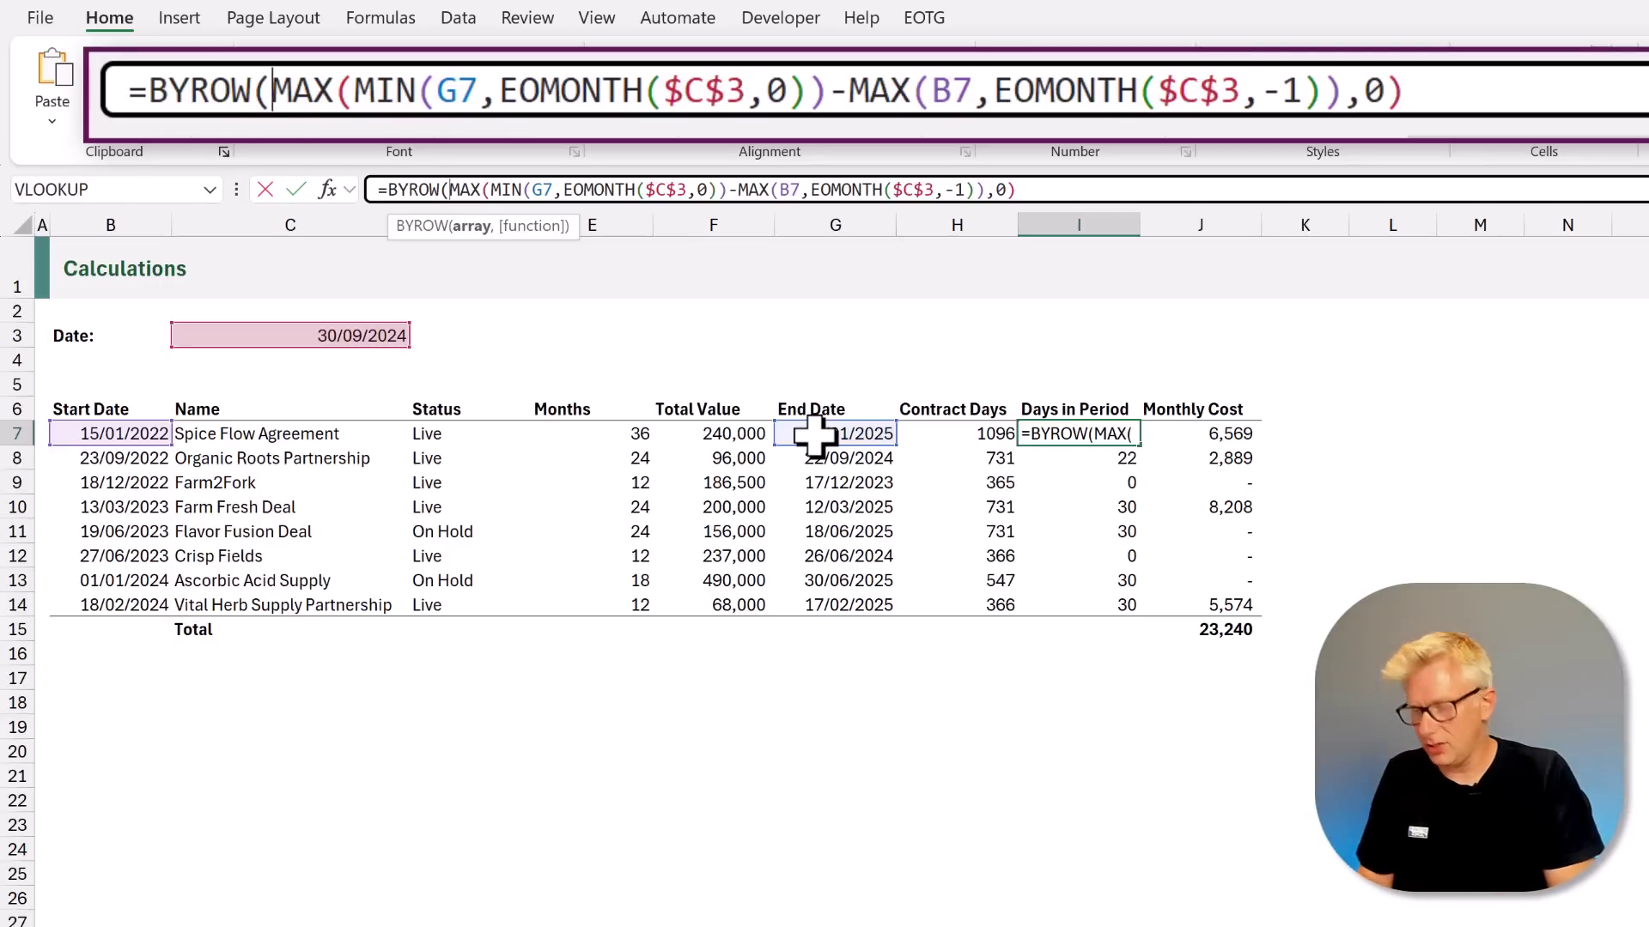
pyautogui.write('HSTACK(')
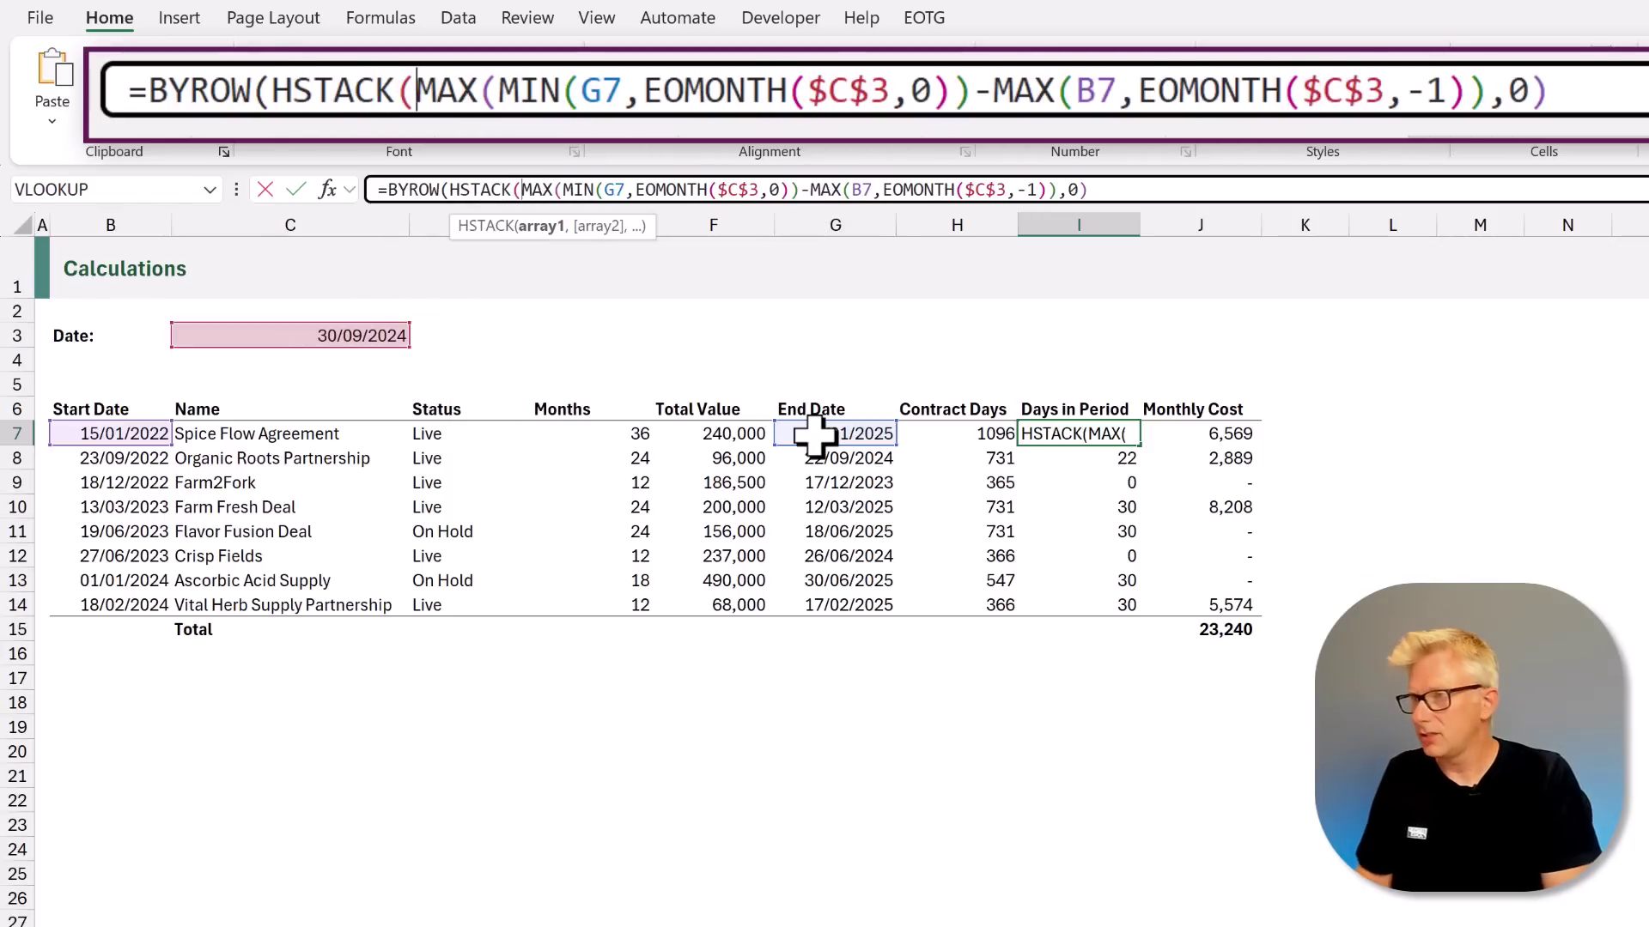
pyautogui.click(140, 438)
pyautogui.write('#,')
pyautogui.click(828, 432)
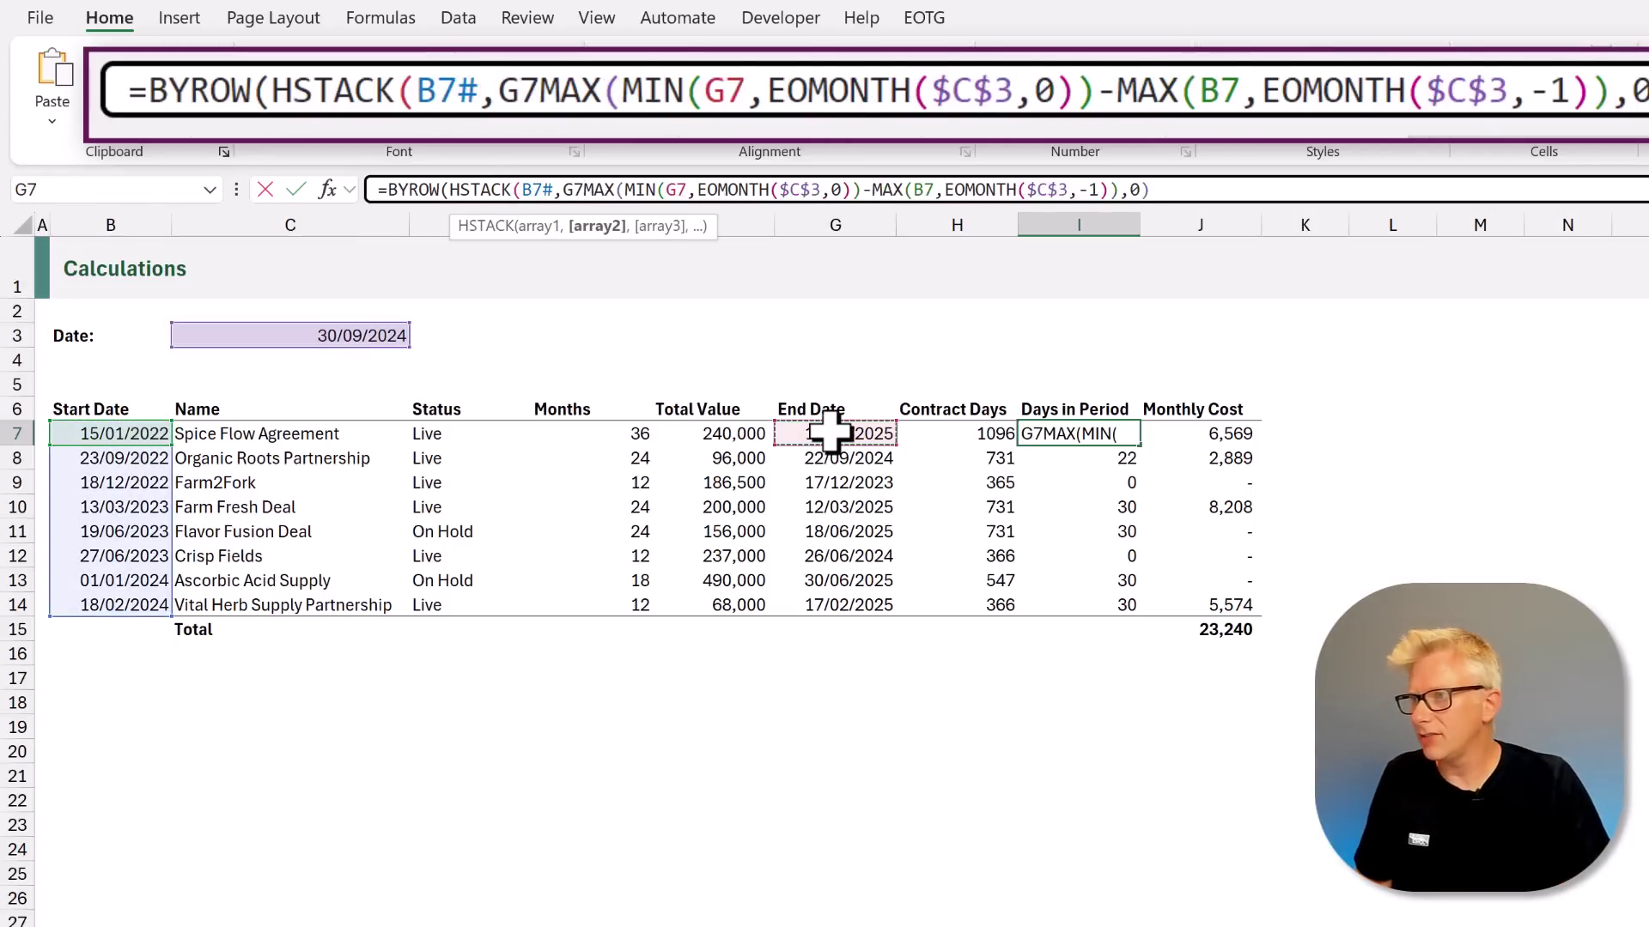
pyautogui.write('#)')
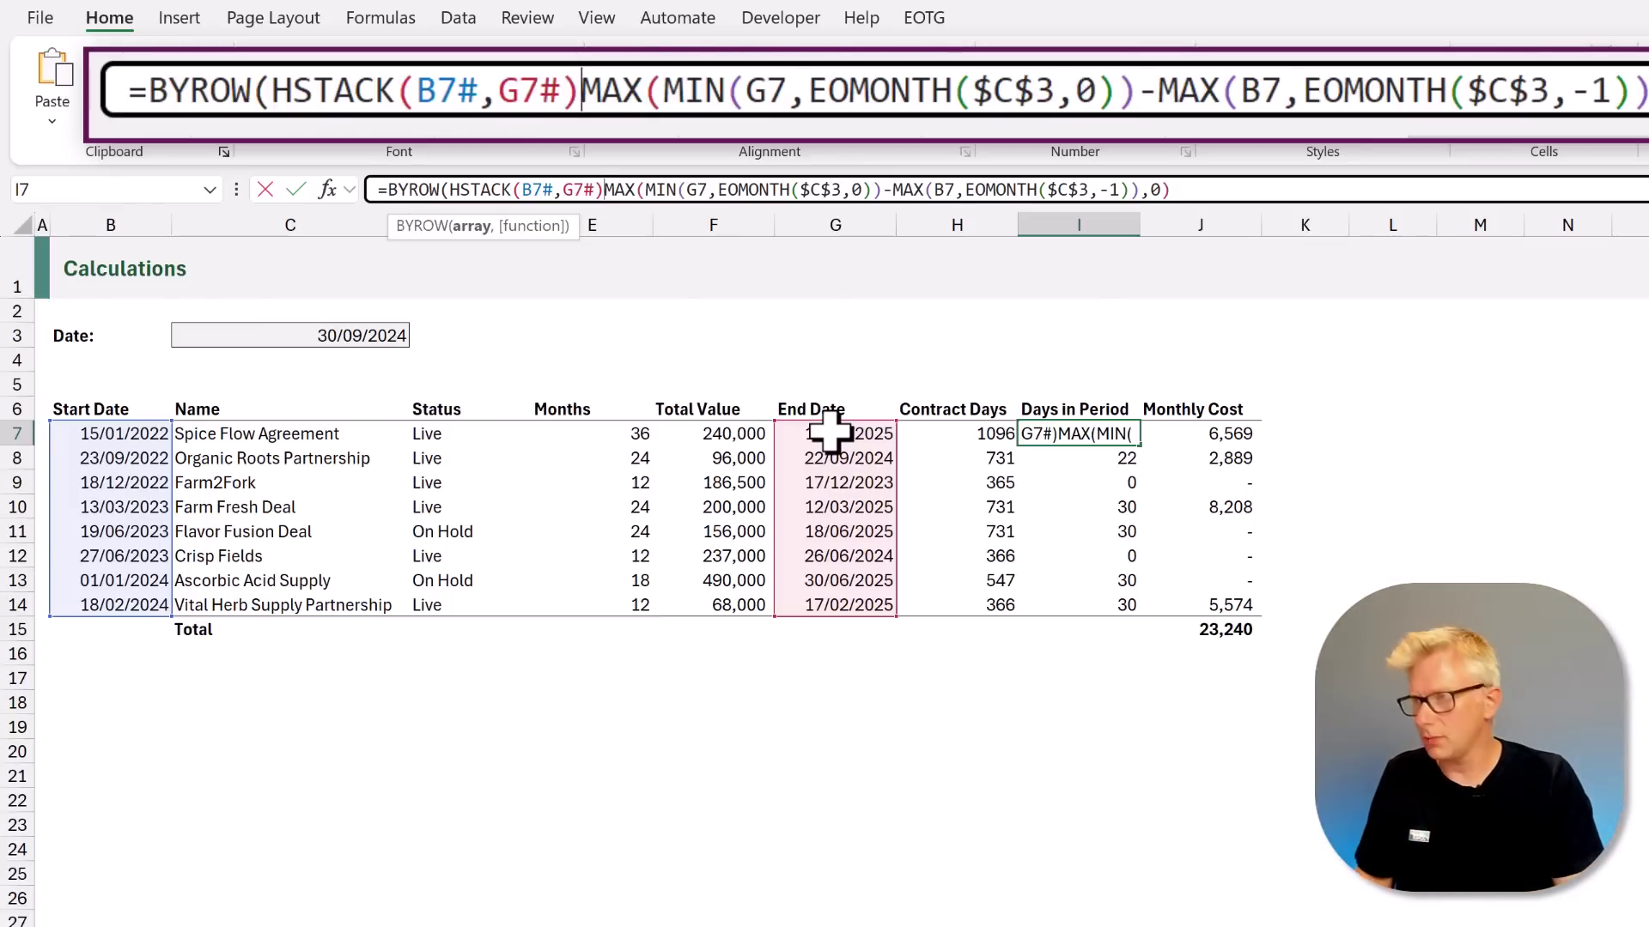
pyautogui.write(',LAMBDA(')
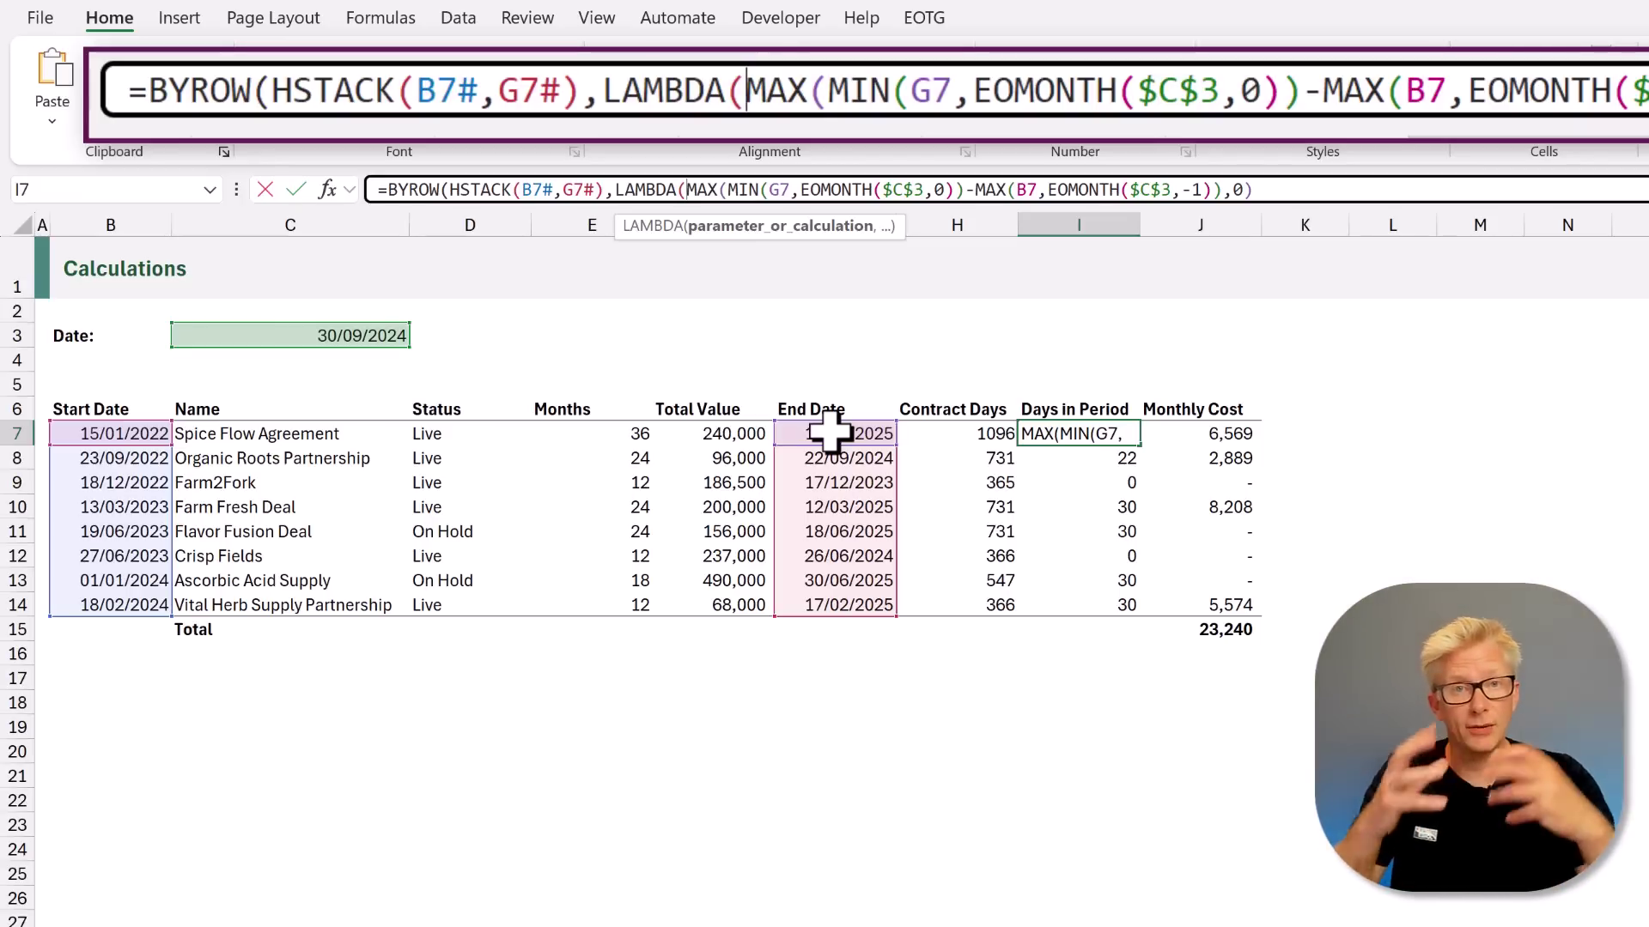
pyautogui.write('r')
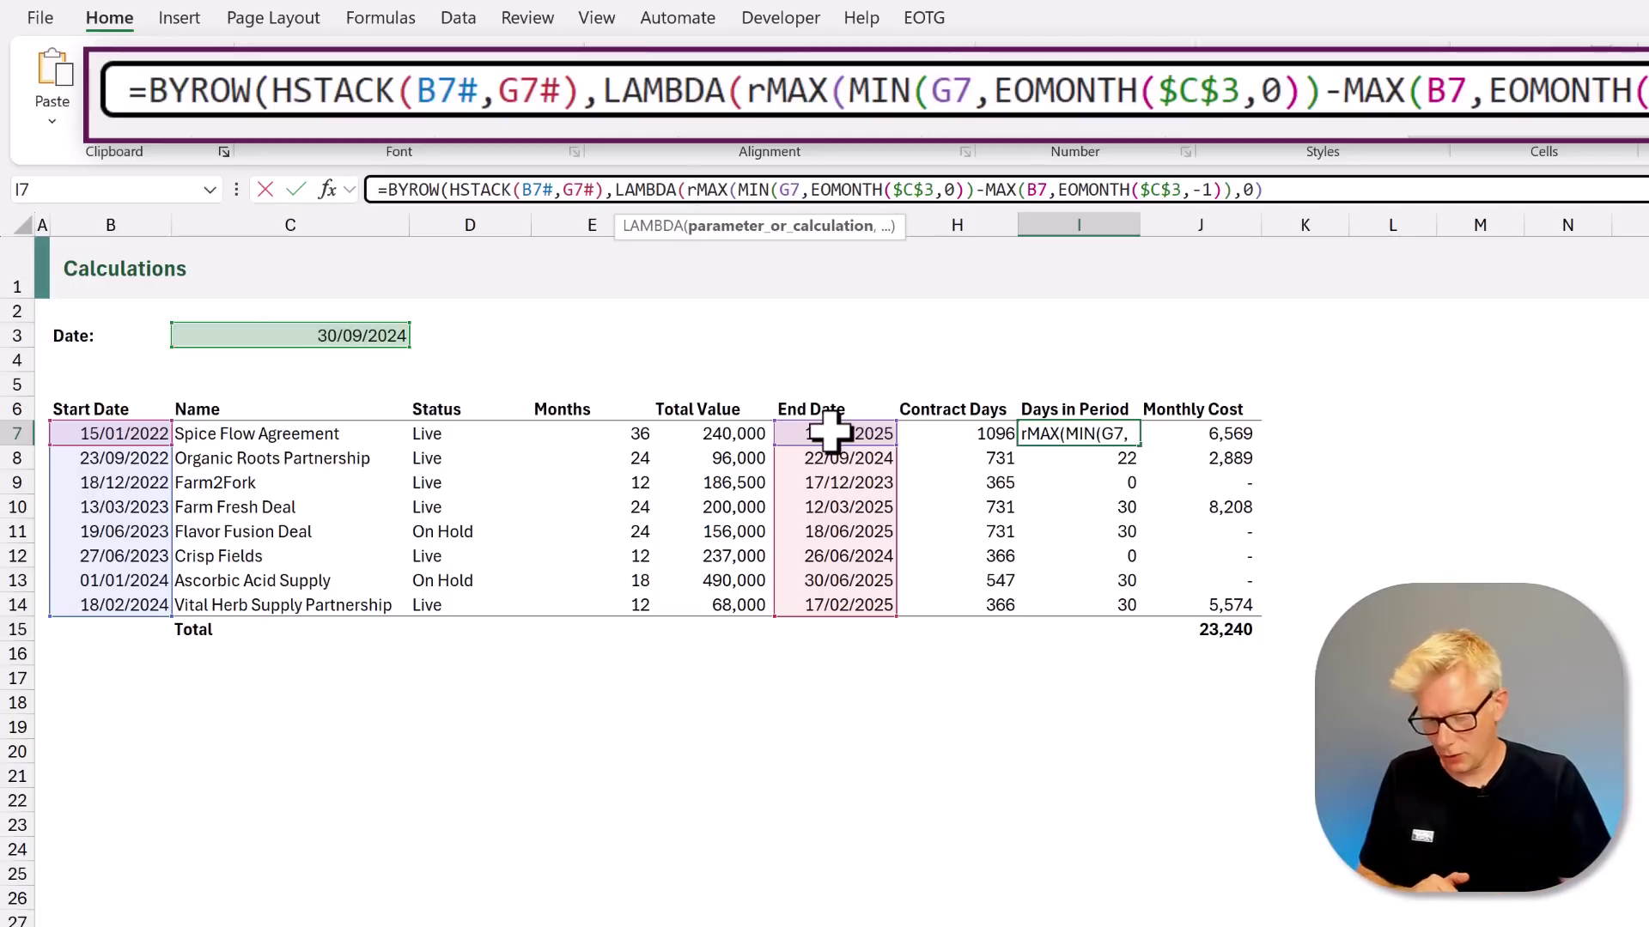
pyautogui.write(',')
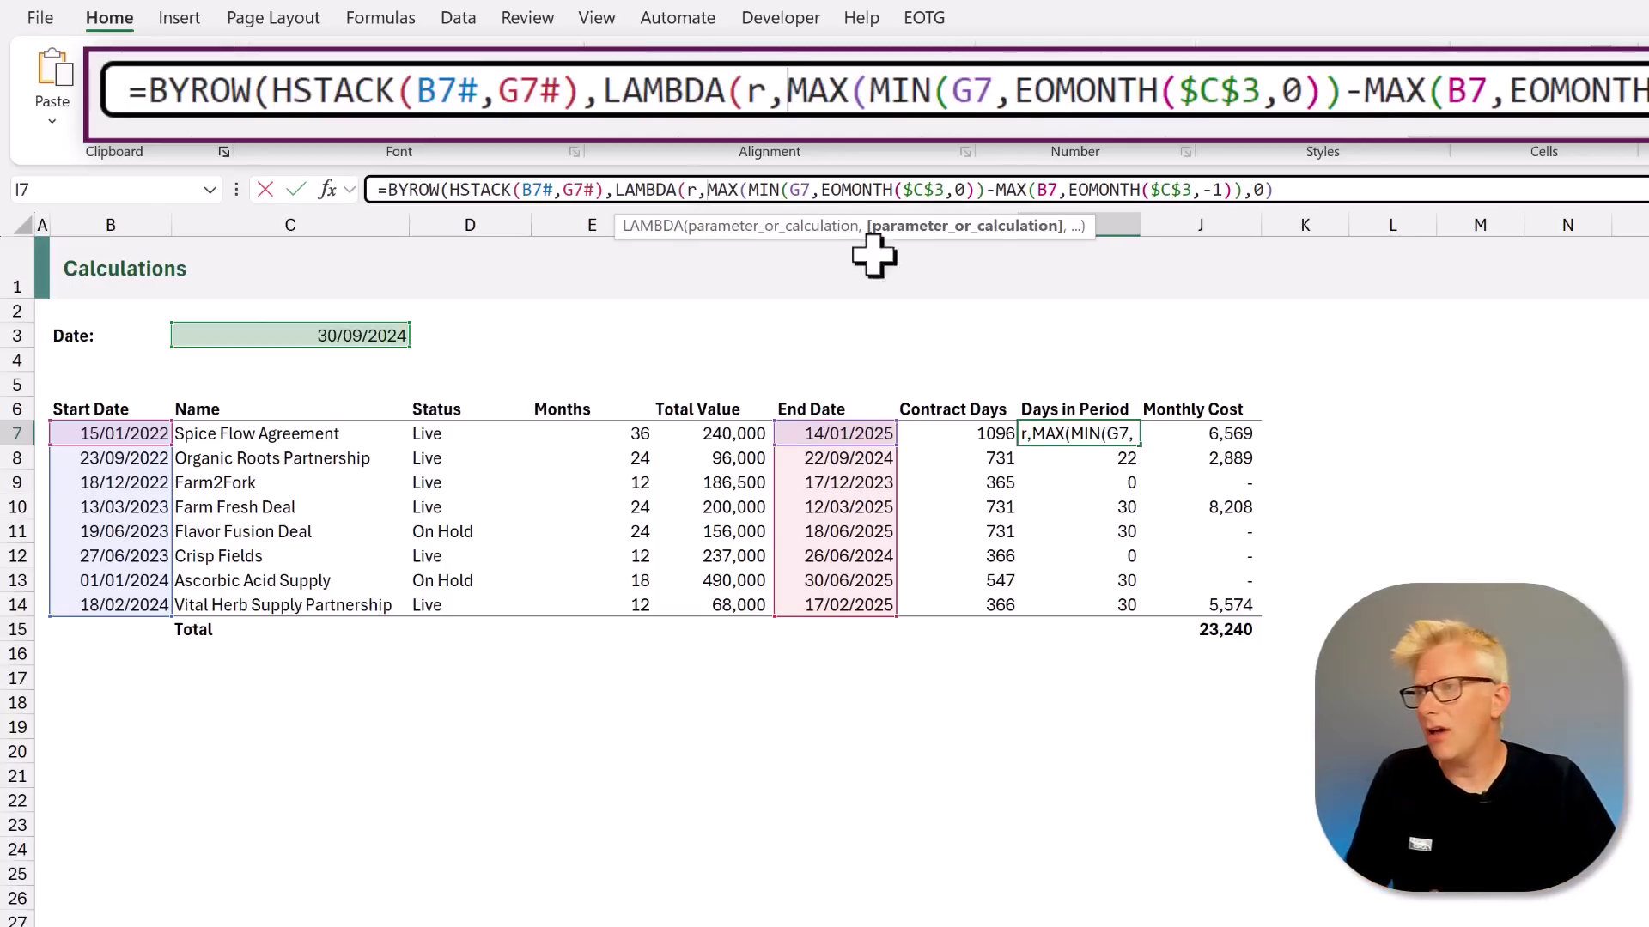
# Replace the G7 reference inside MIN with INDEX(r,2)
pyautogui.click(813, 193)
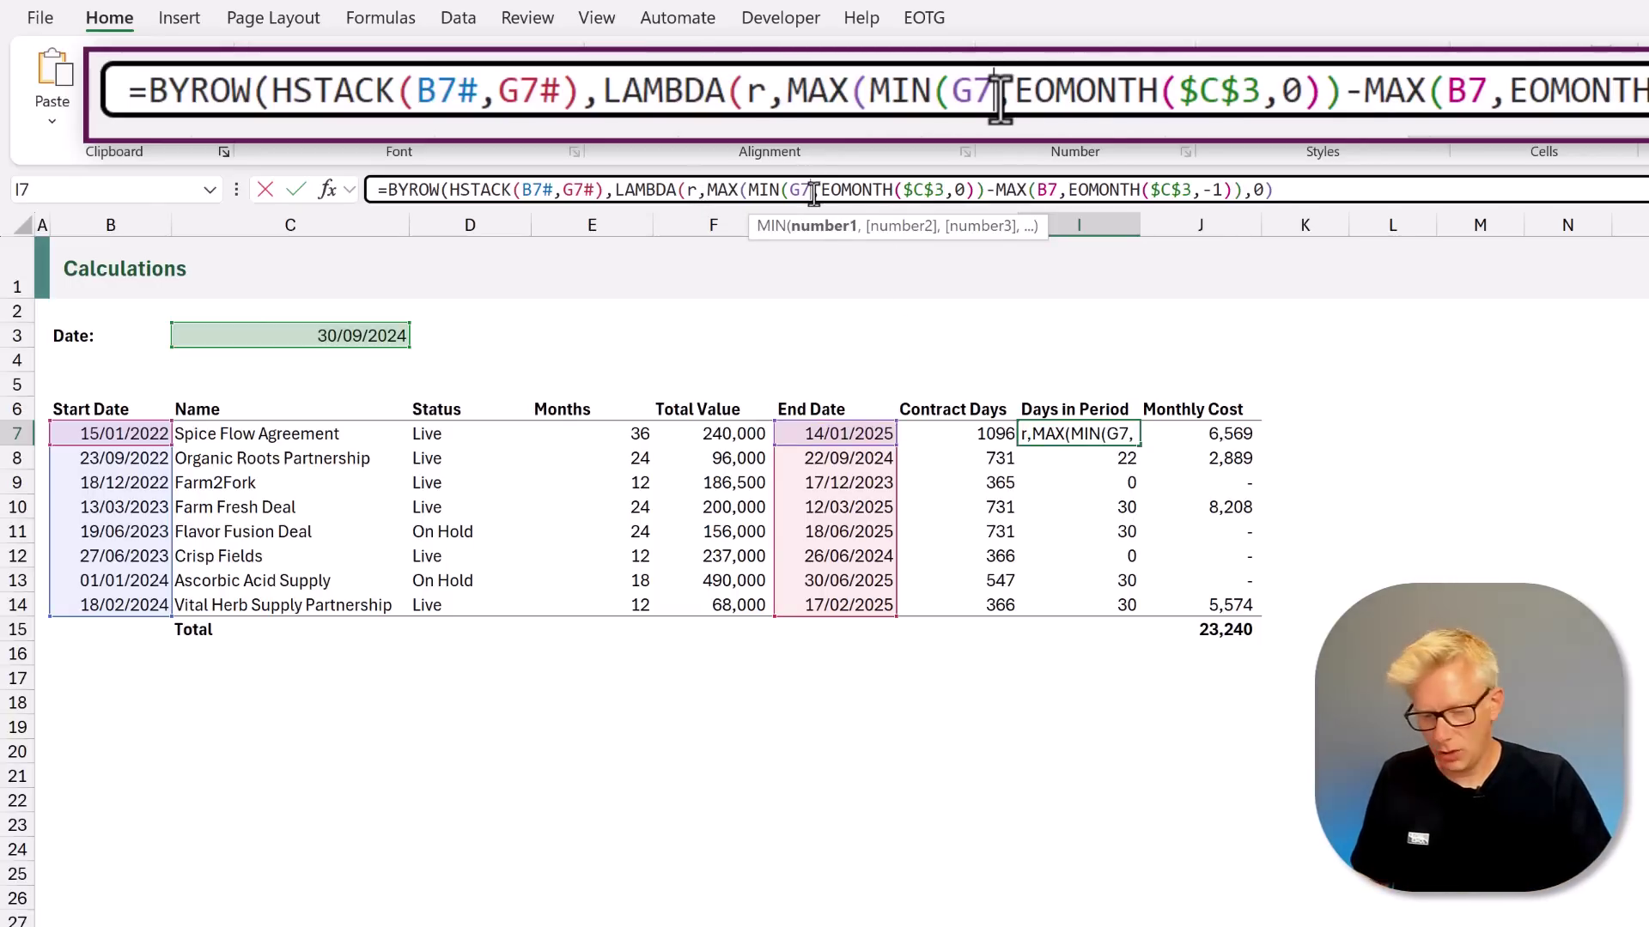
pyautogui.press('BackSpace')
pyautogui.press('BackSpace')
pyautogui.write('r')
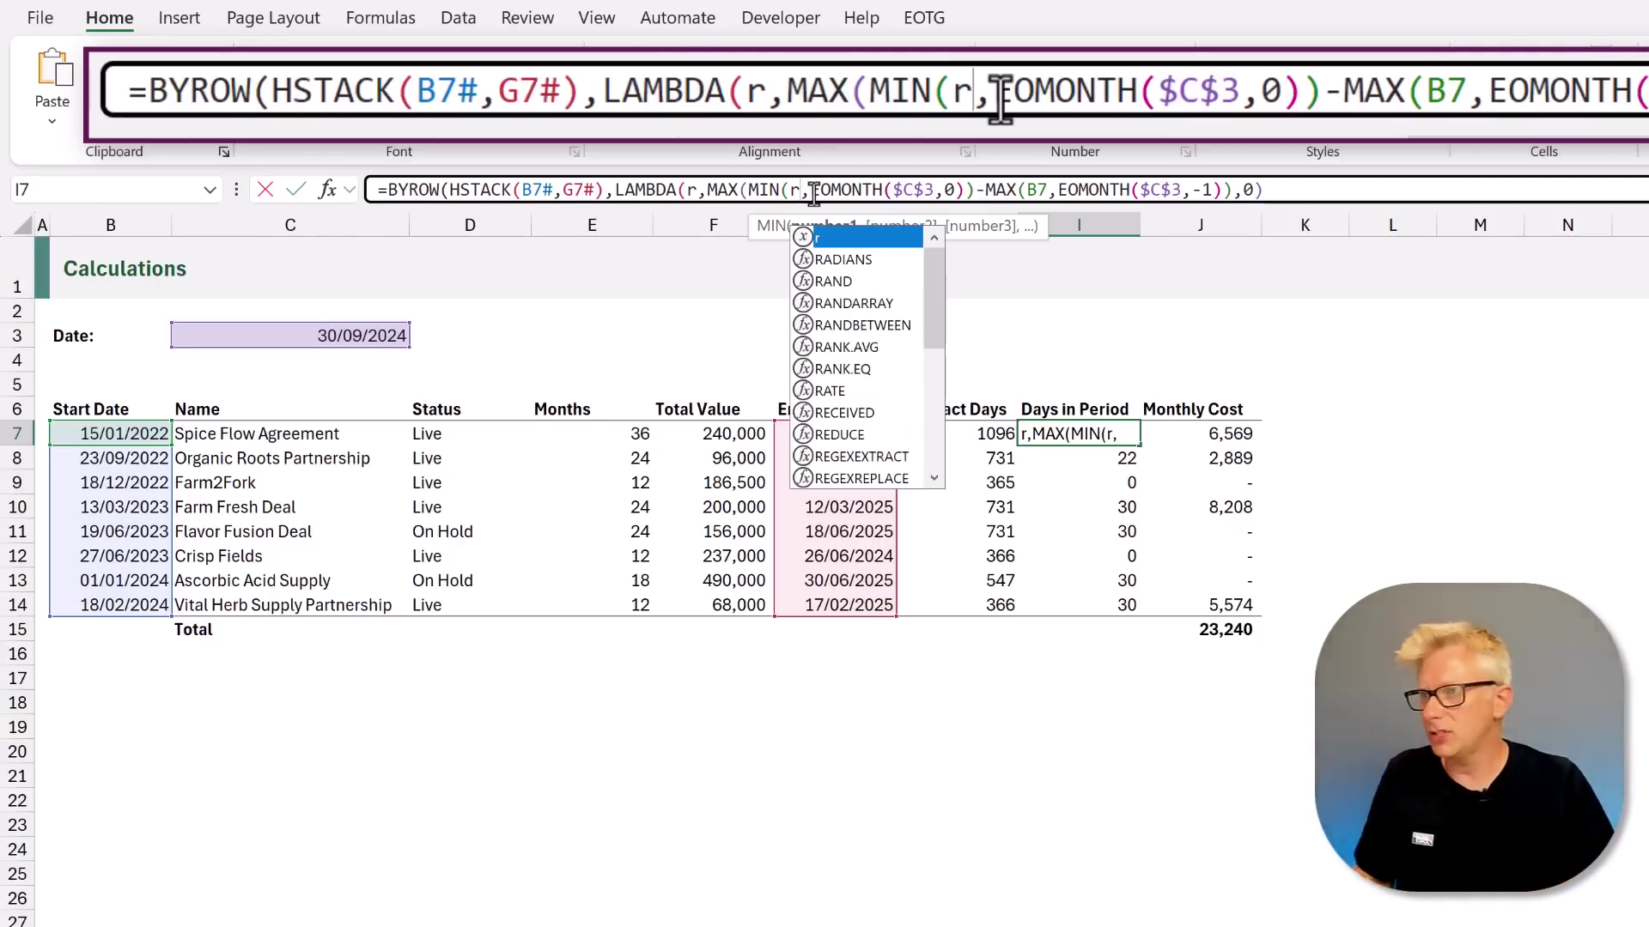
pyautogui.click(792, 190)
pyautogui.write('INDEX(')
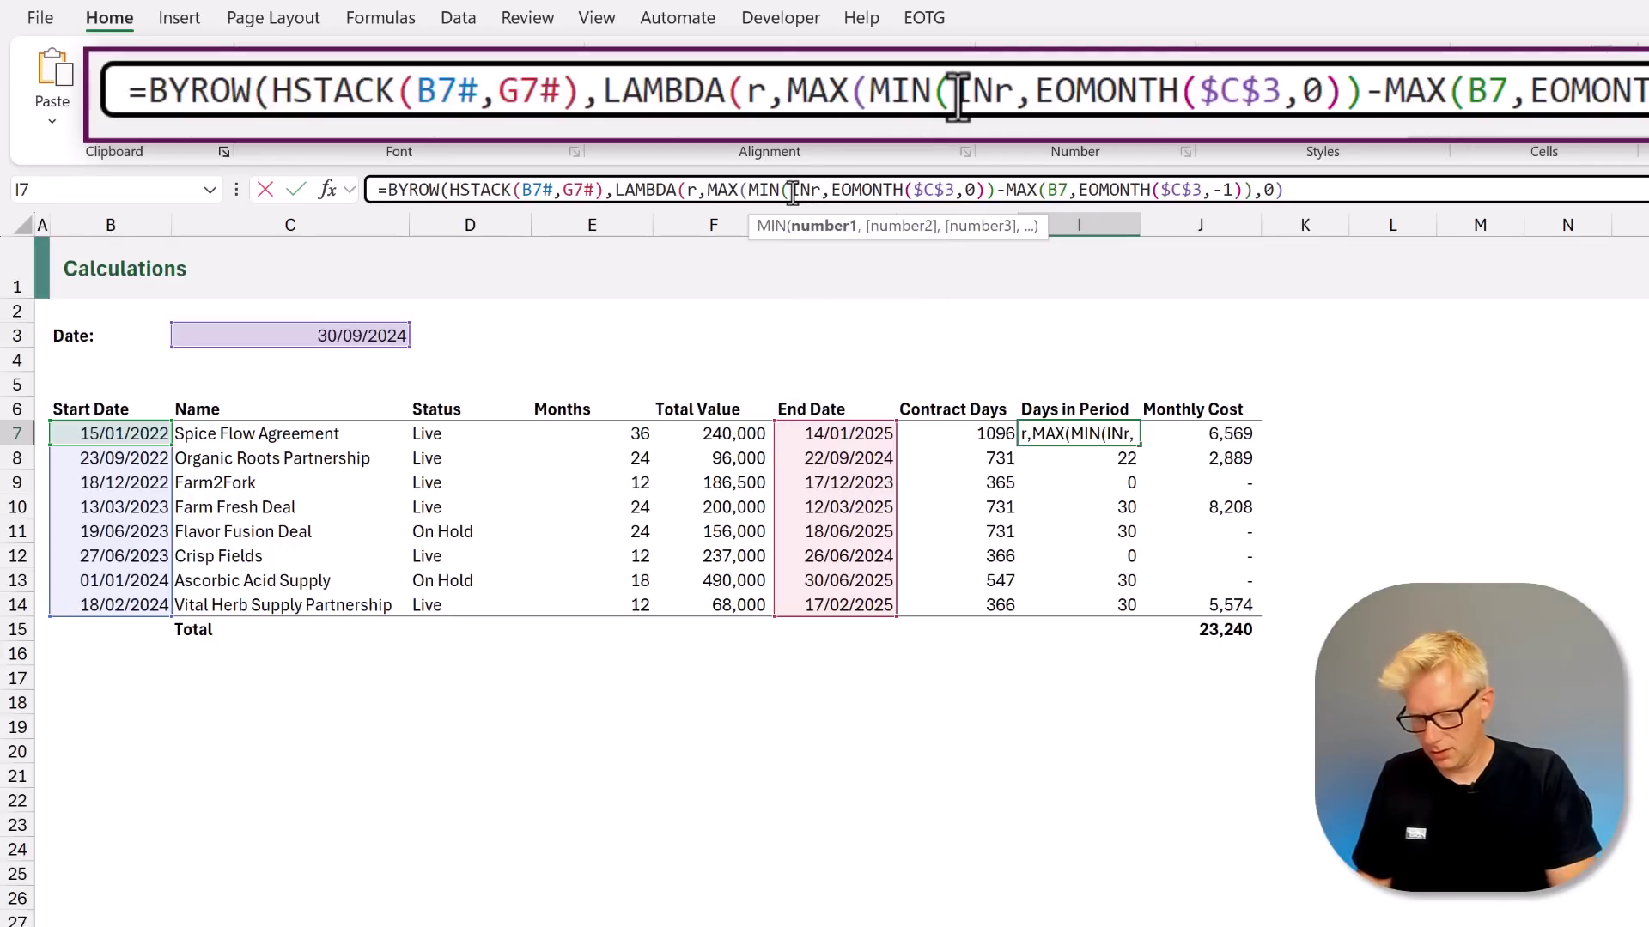
pyautogui.click(862, 190)
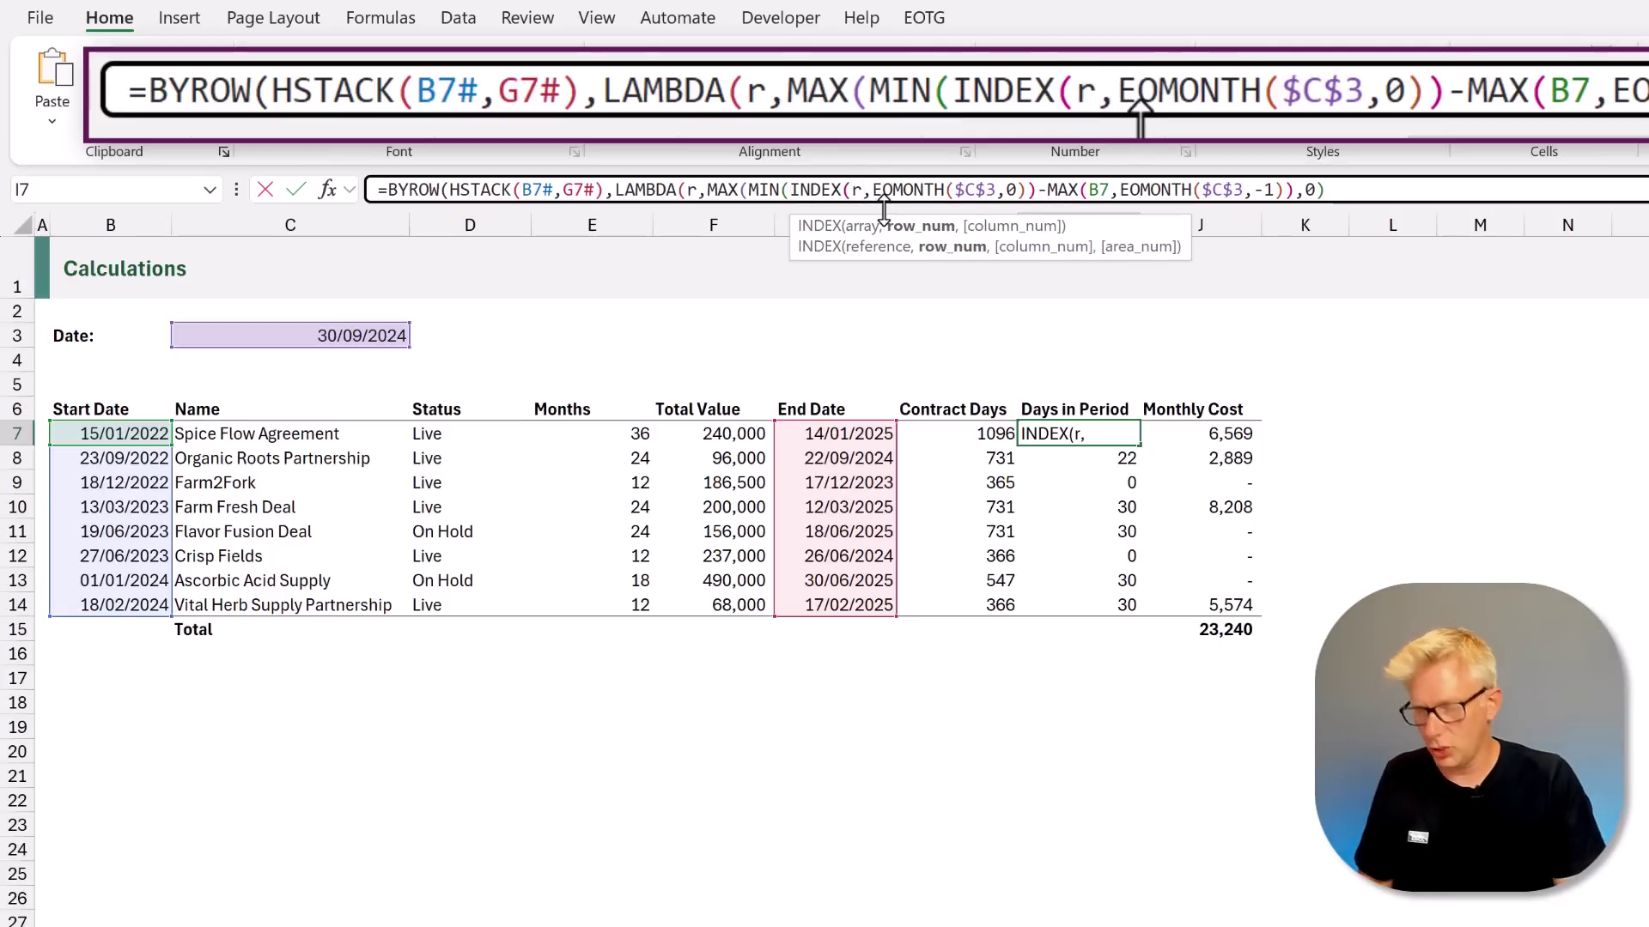
pyautogui.write(',2,')
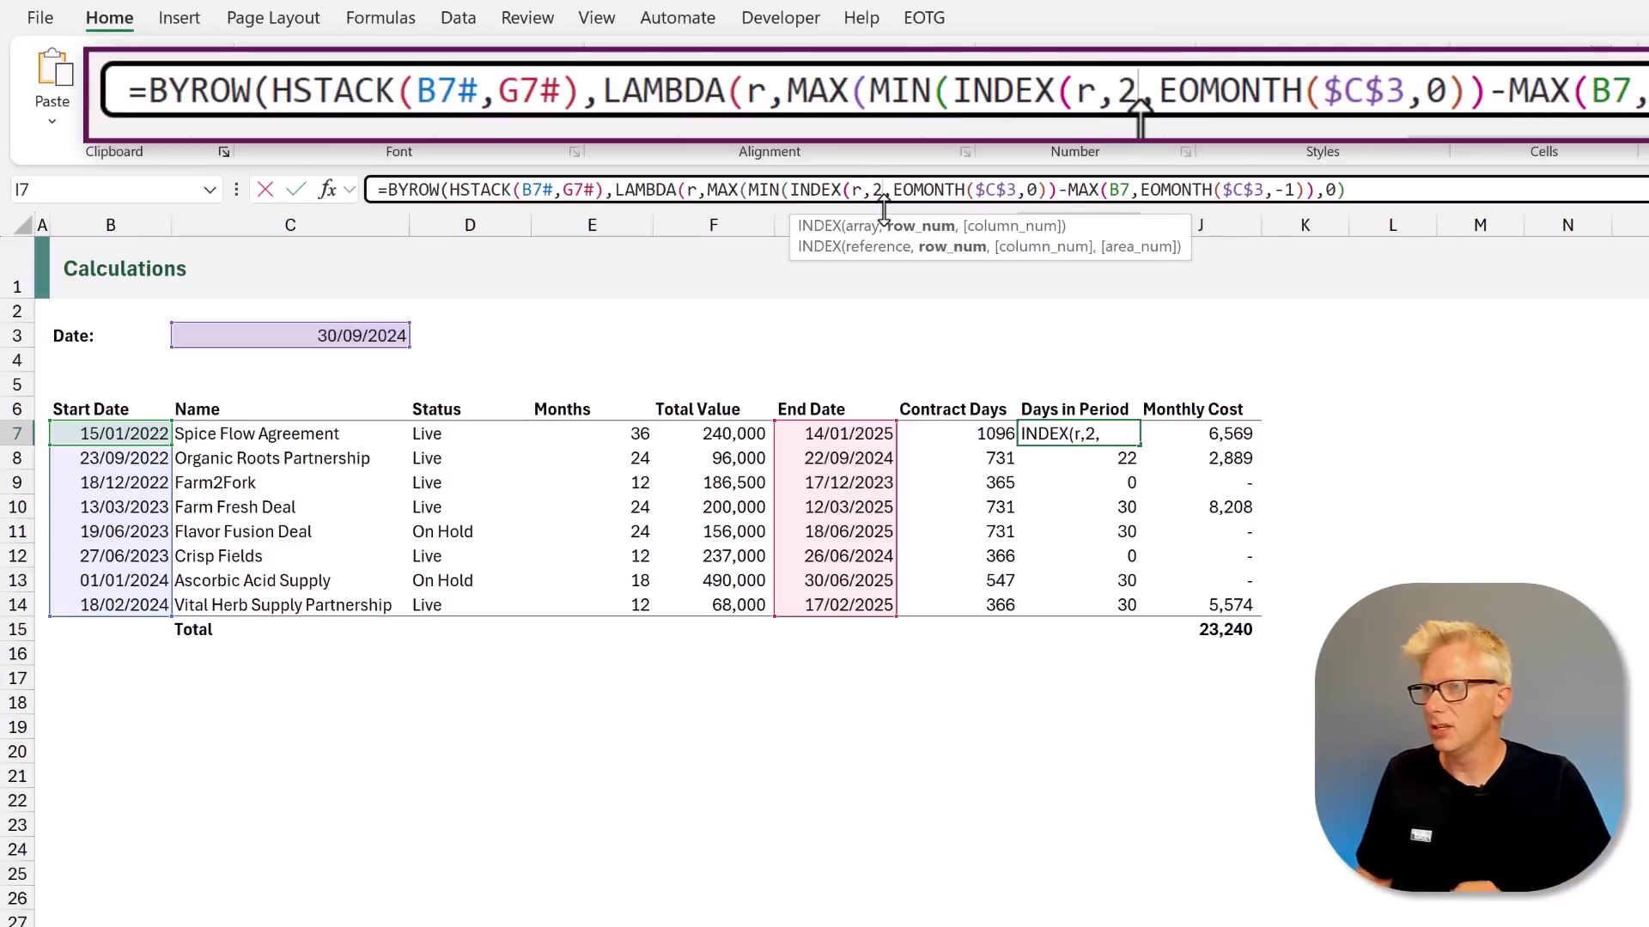
pyautogui.press('Delete')
pyautogui.write(')')
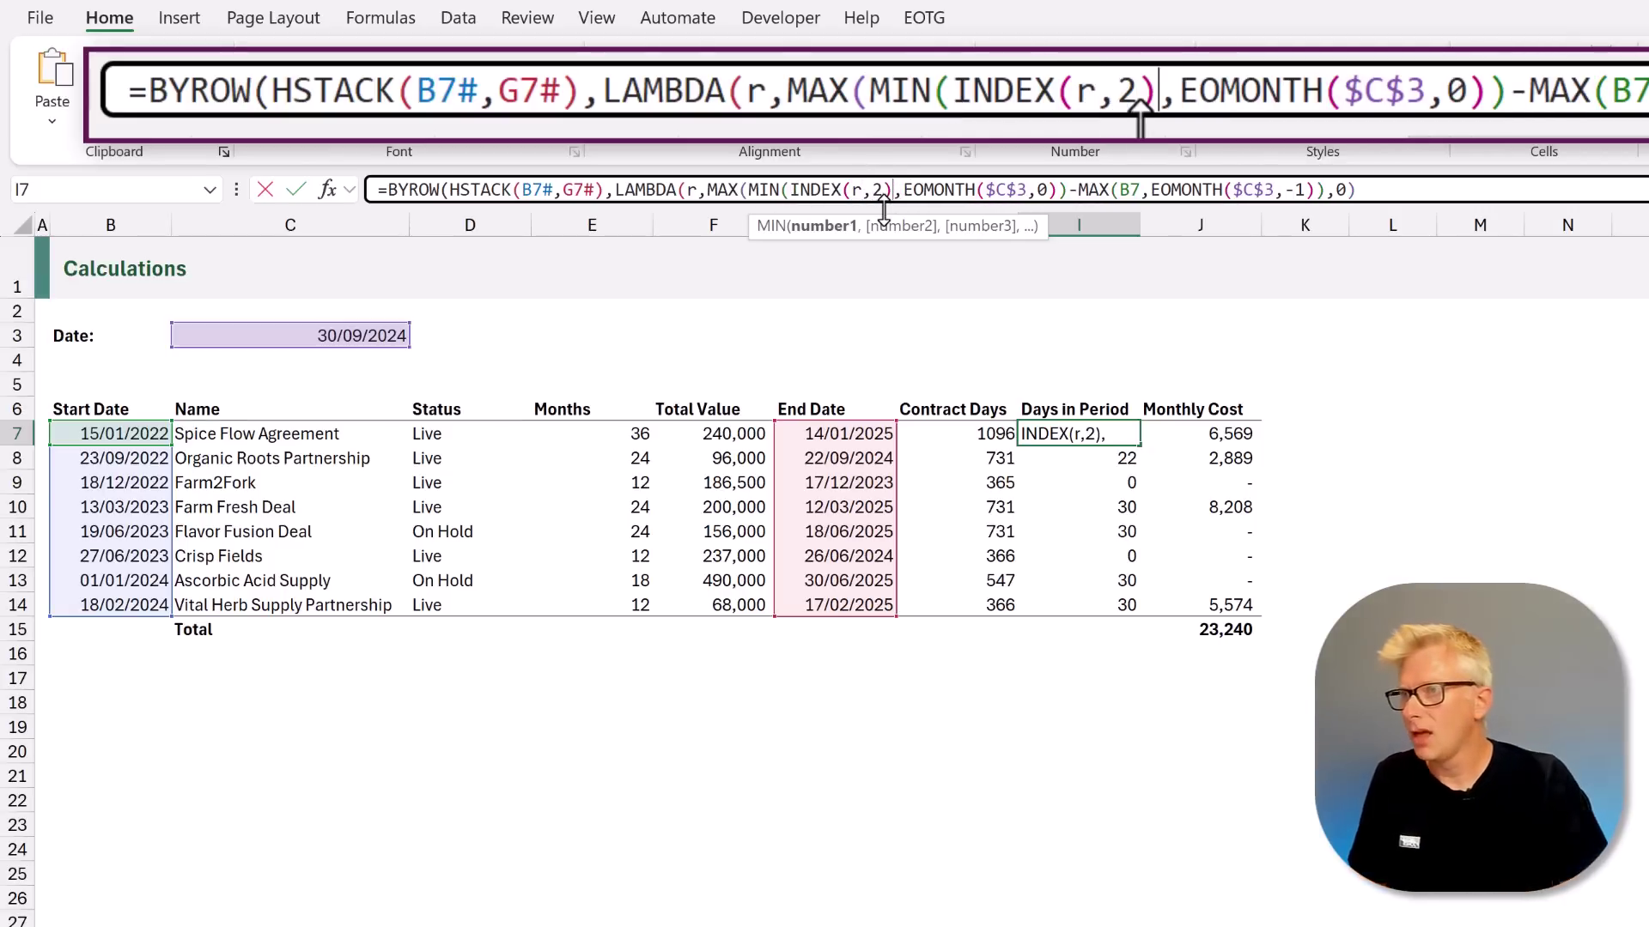
pyautogui.write(',')
# Replace the B7 reference inside MAX with INDEX(r,1) and close the BYROW formula
pyautogui.moveTo(891, 190); pyautogui.dragTo(789, 191)
pyautogui.hotkey('ctrl', 'c')
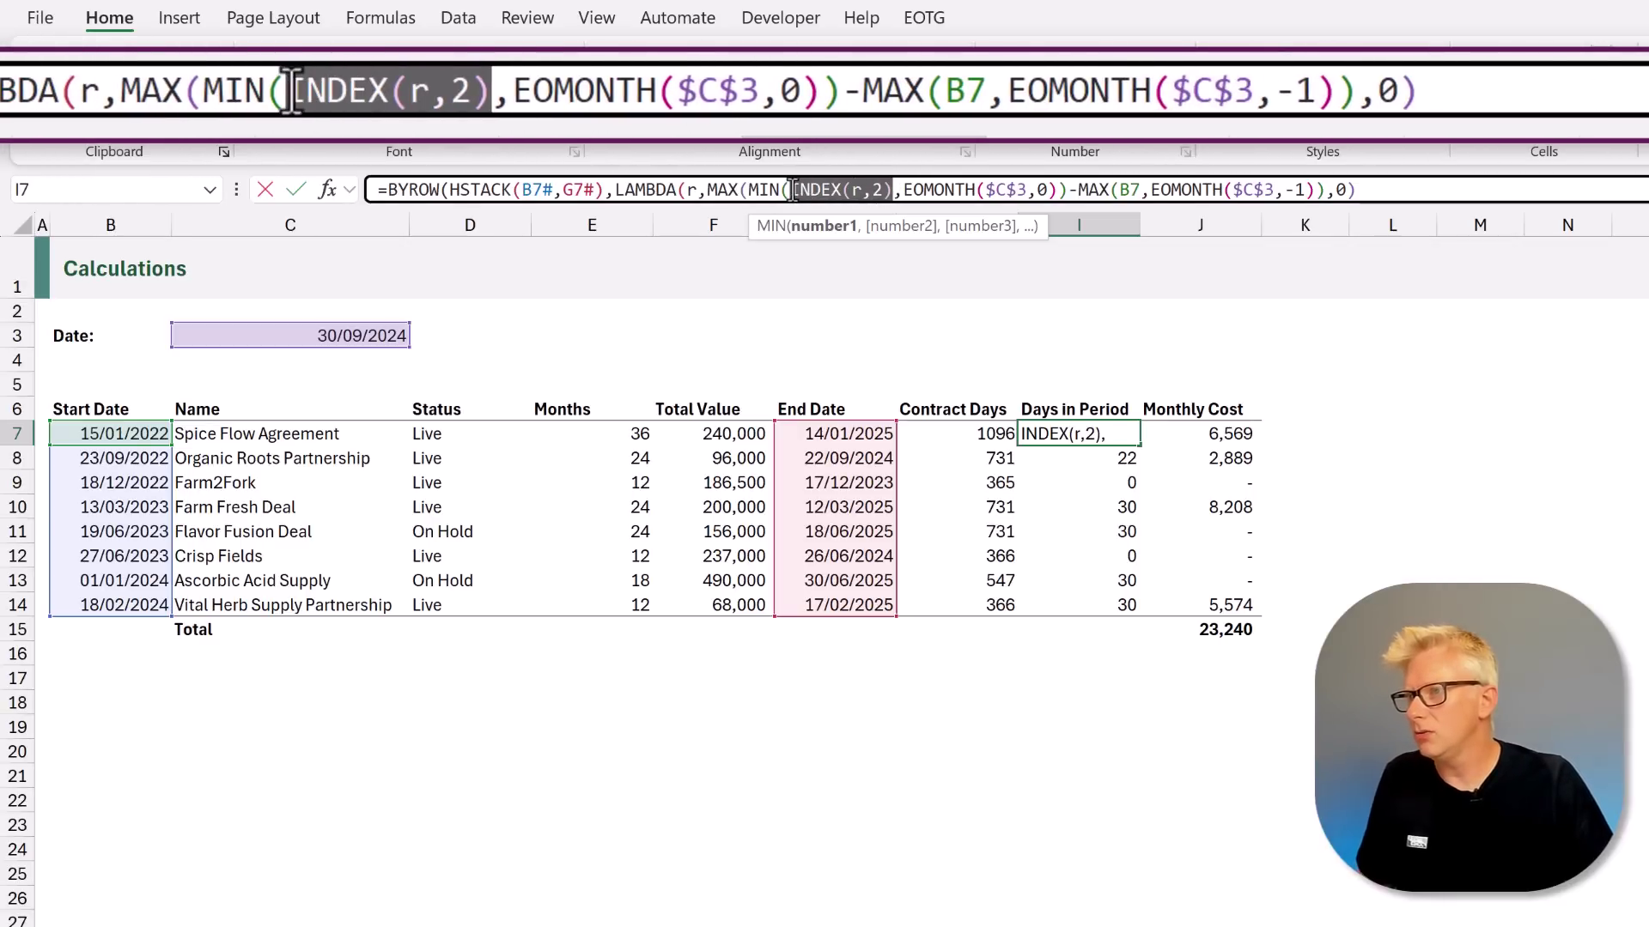
pyautogui.click(1131, 190)
pyautogui.press('BackSpace')
pyautogui.press('BackSpace')
pyautogui.hotkey('ctrl', 'v')
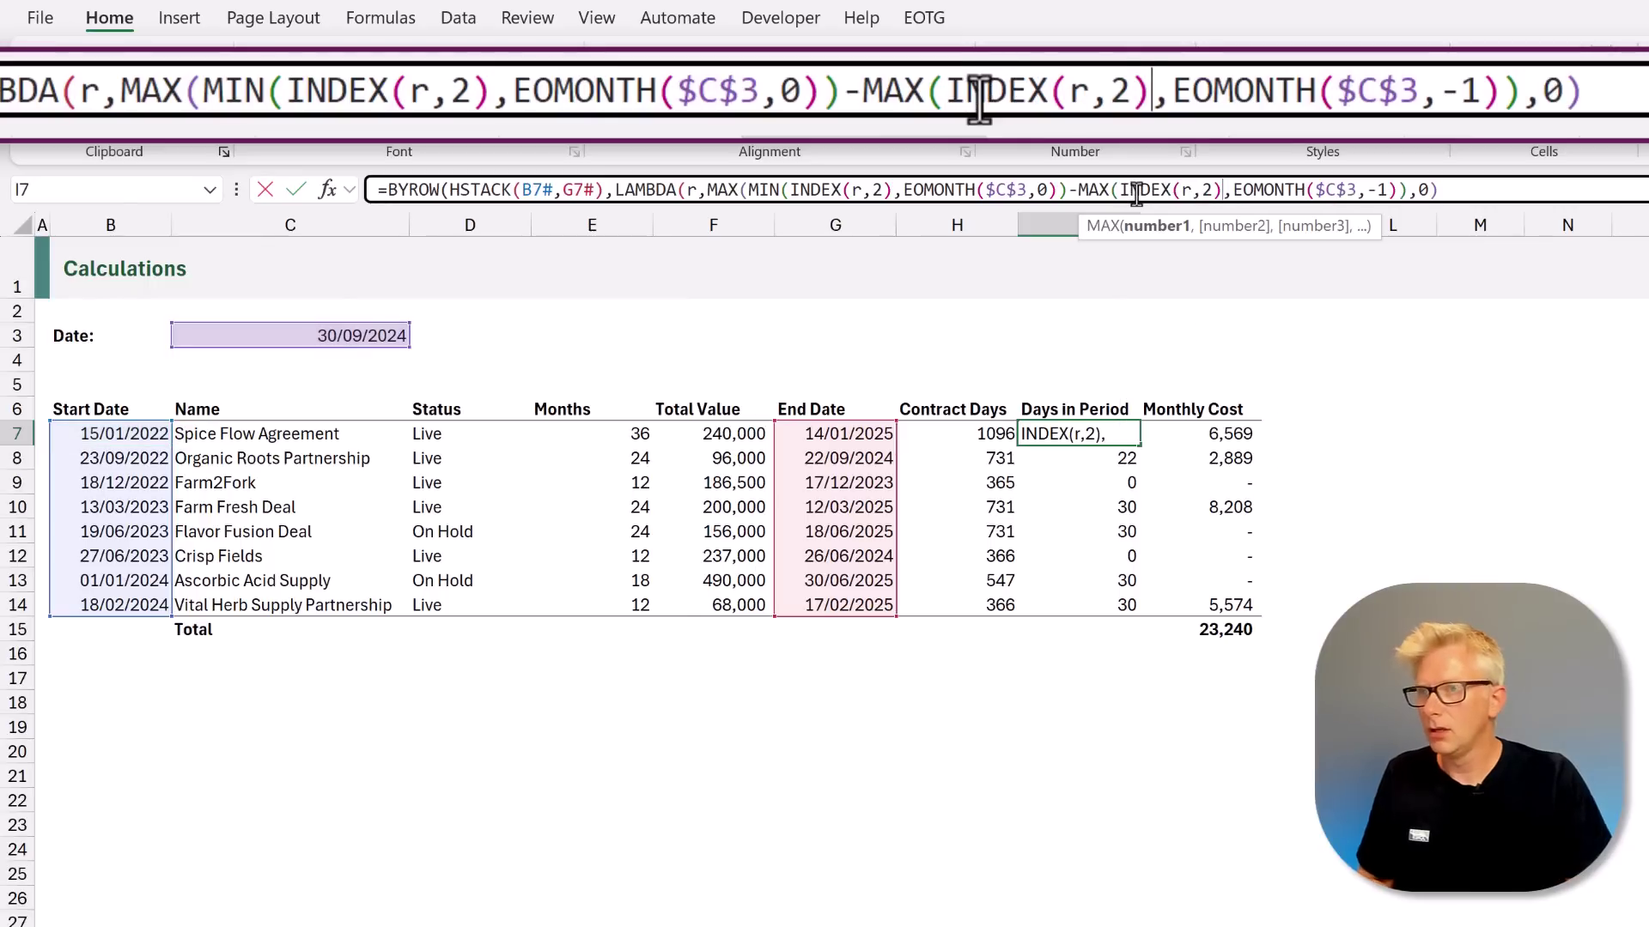
pyautogui.press('Left')
pyautogui.press('BackSpace')
pyautogui.write('1')
pyautogui.click(1509, 190)
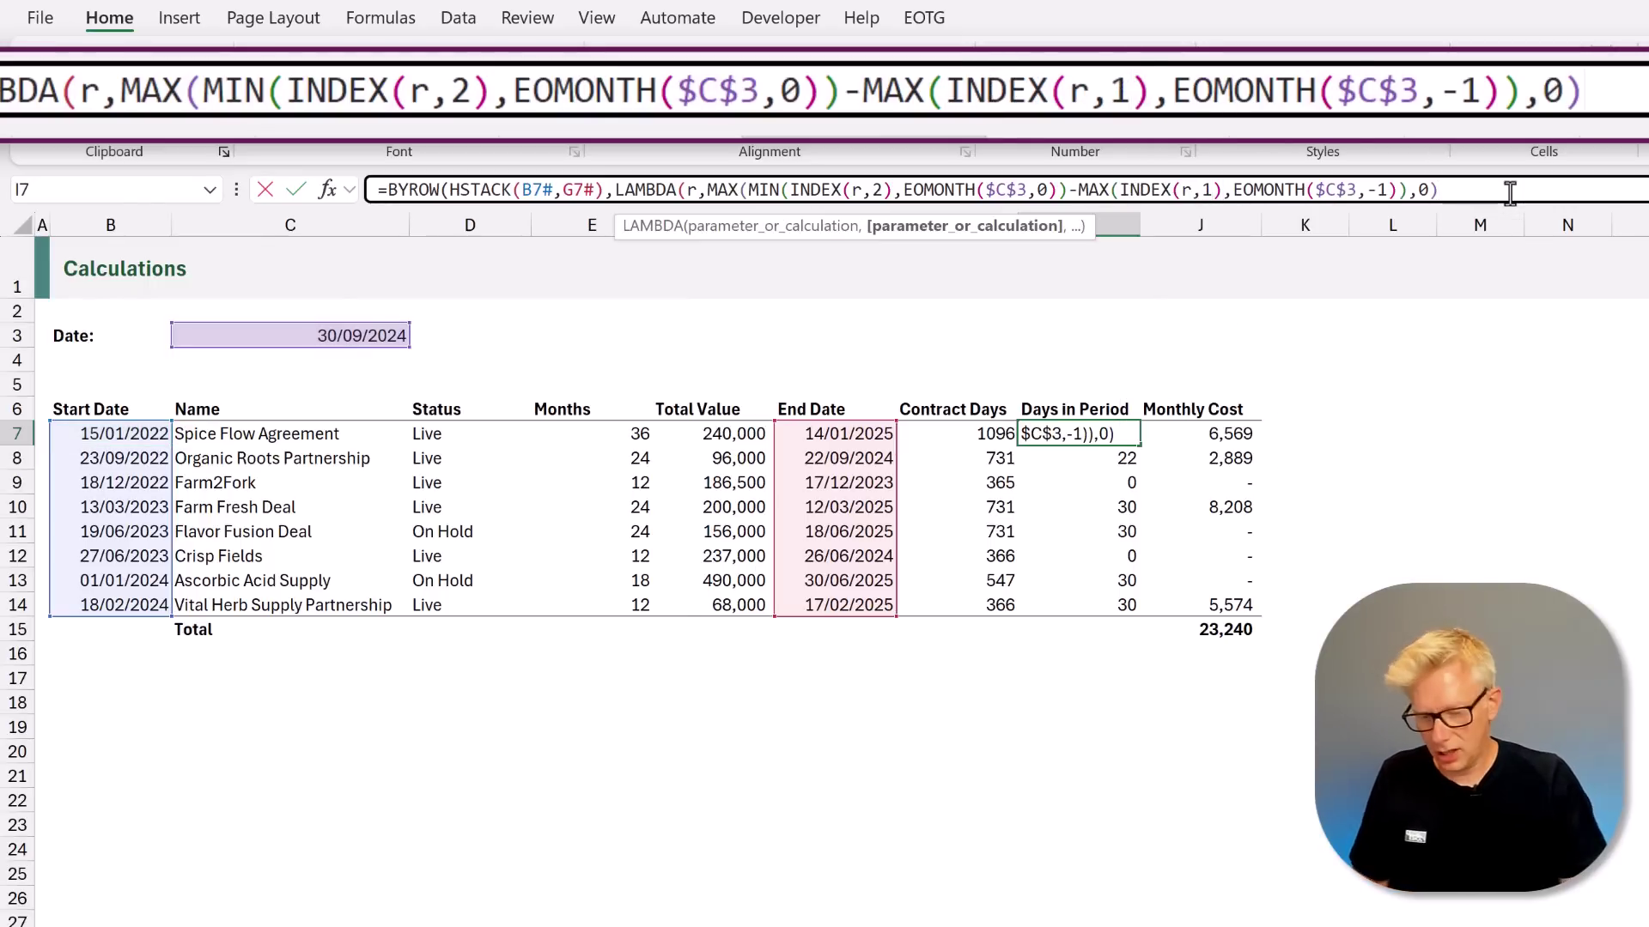
pyautogui.write('))')
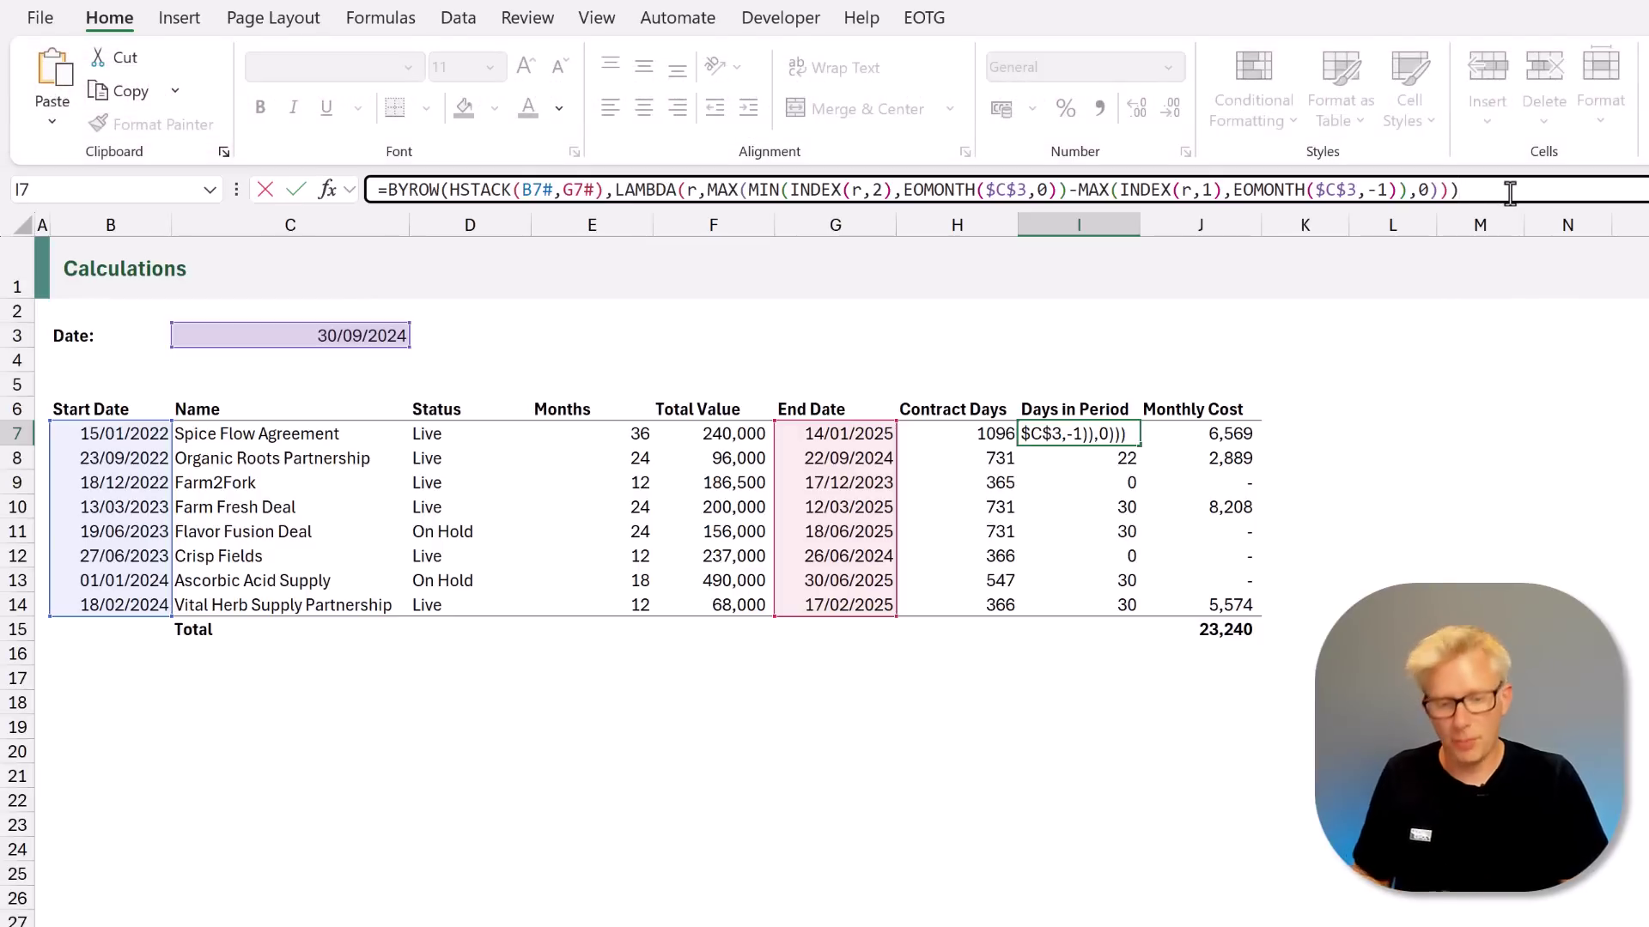
pyautogui.hotkey('ctrl', 'Return')
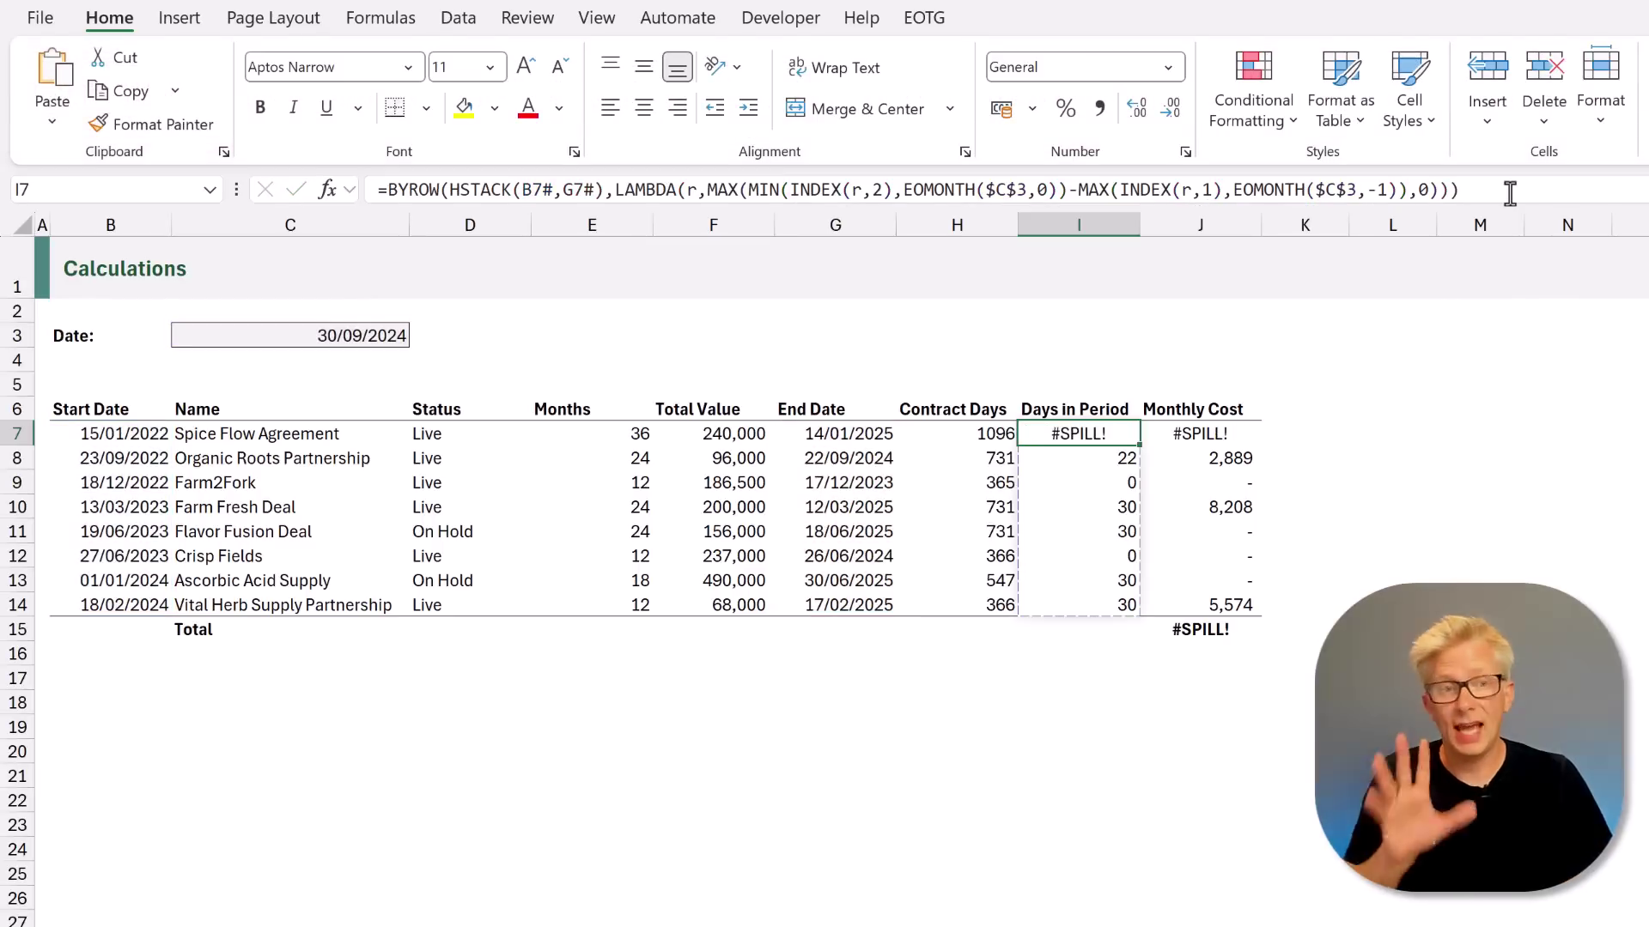
# Clear the old formulas in I8:I14 so the I7 BYROW formula spills
pyautogui.press('Down')
pyautogui.hotkey('ctrl', 'shift', 'Down')
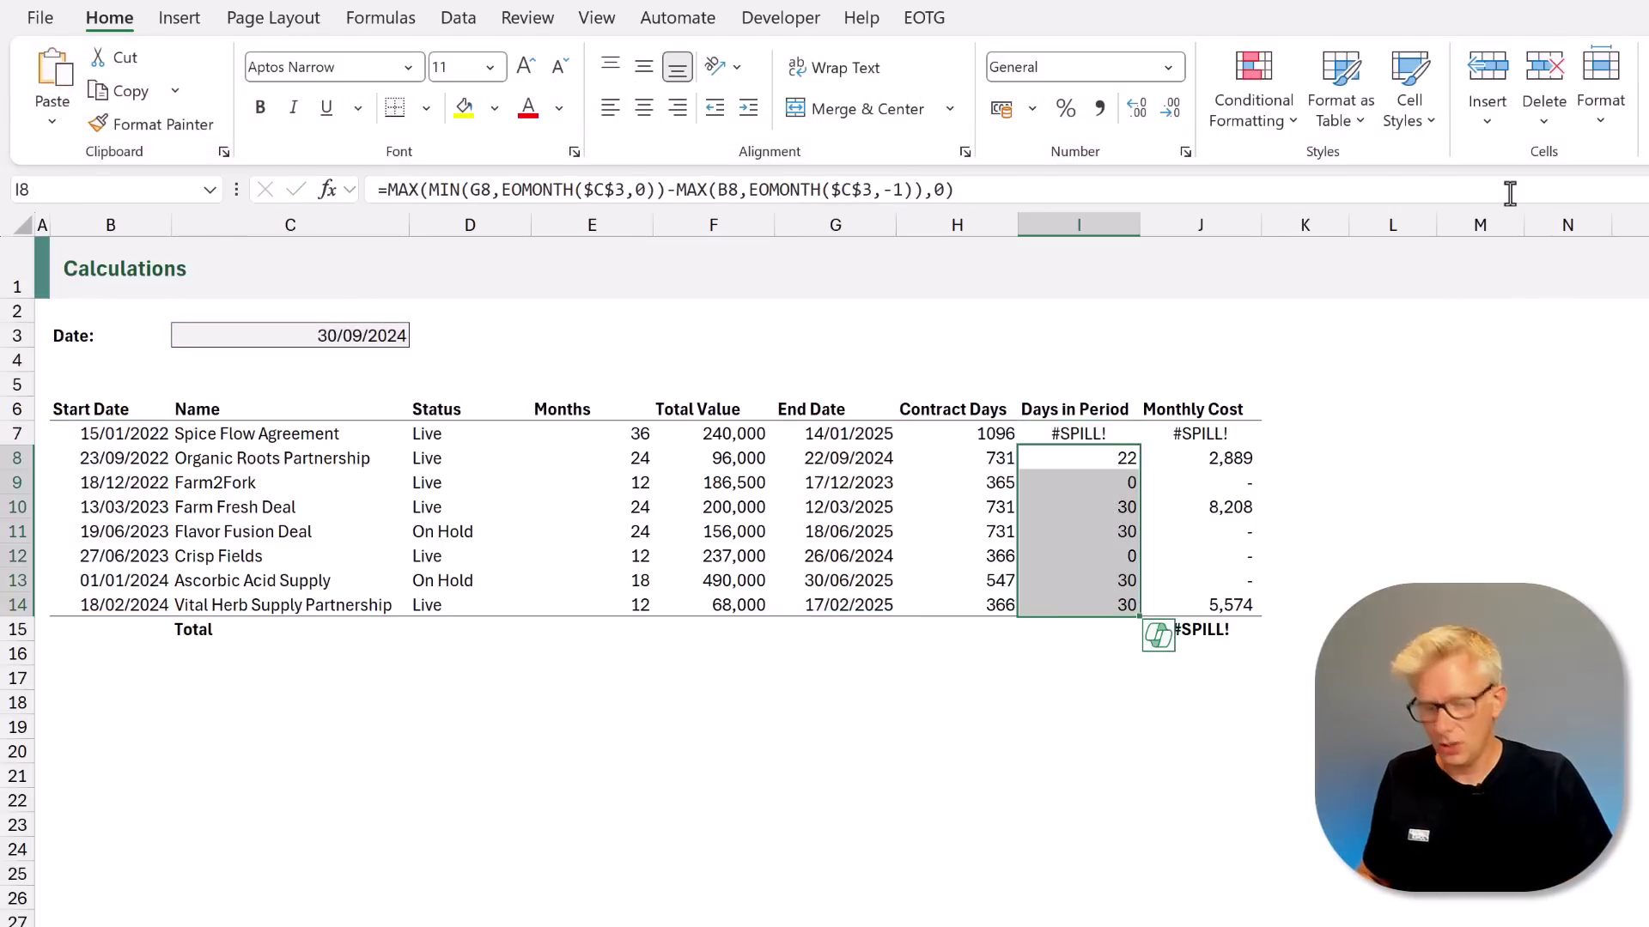
pyautogui.press('Delete')
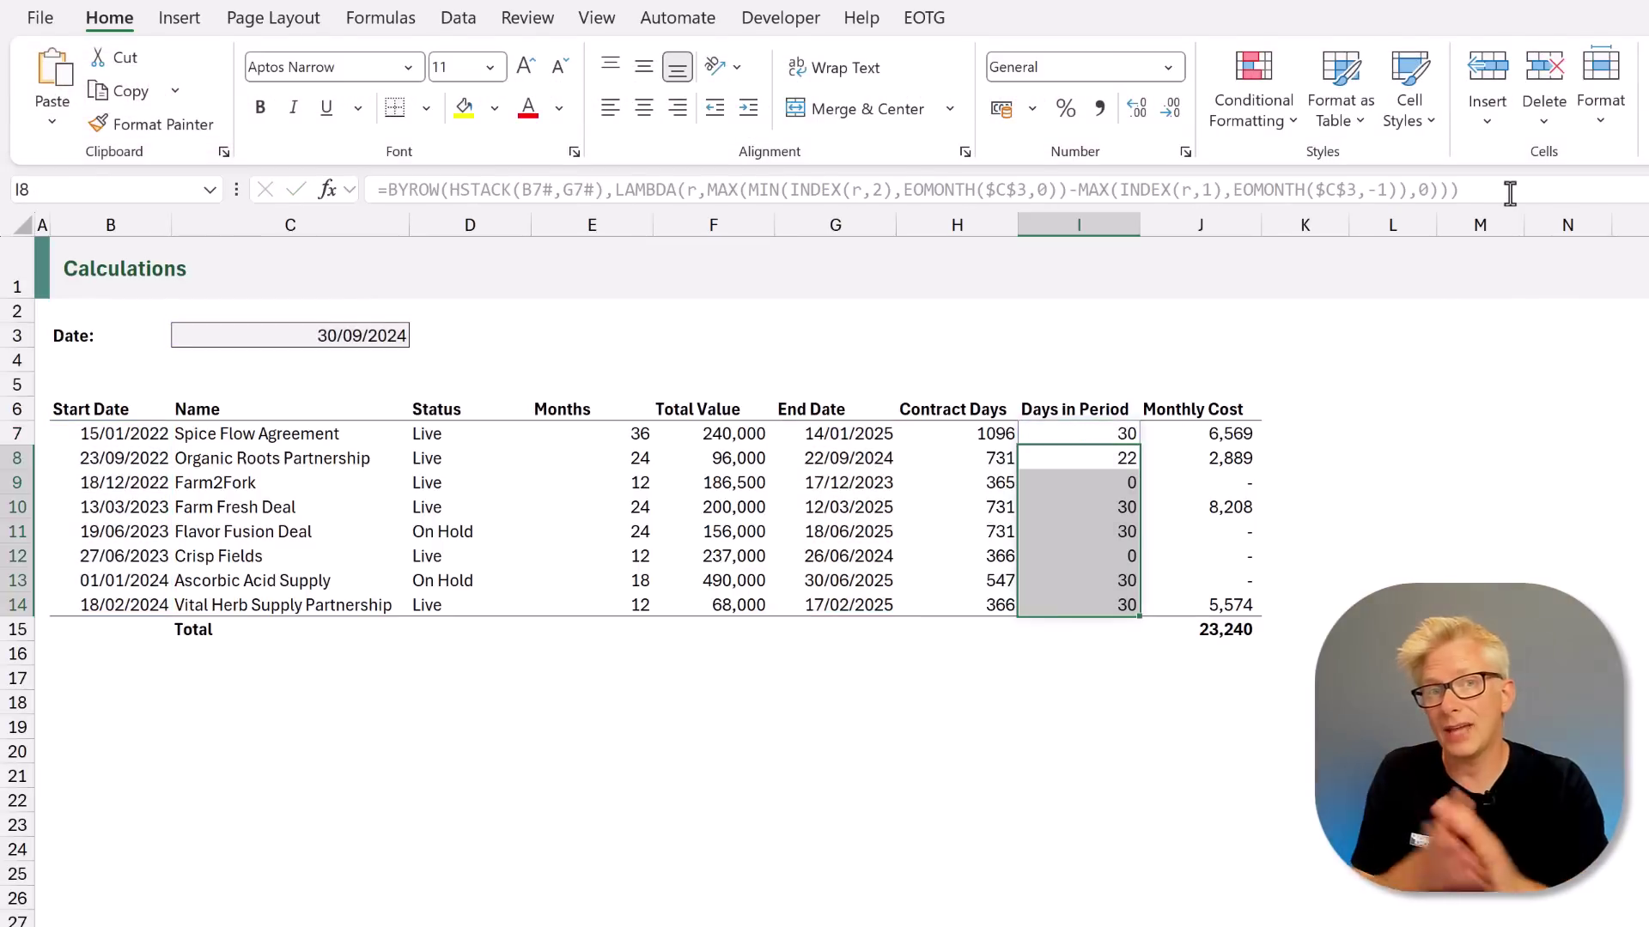
pyautogui.click(1116, 432)
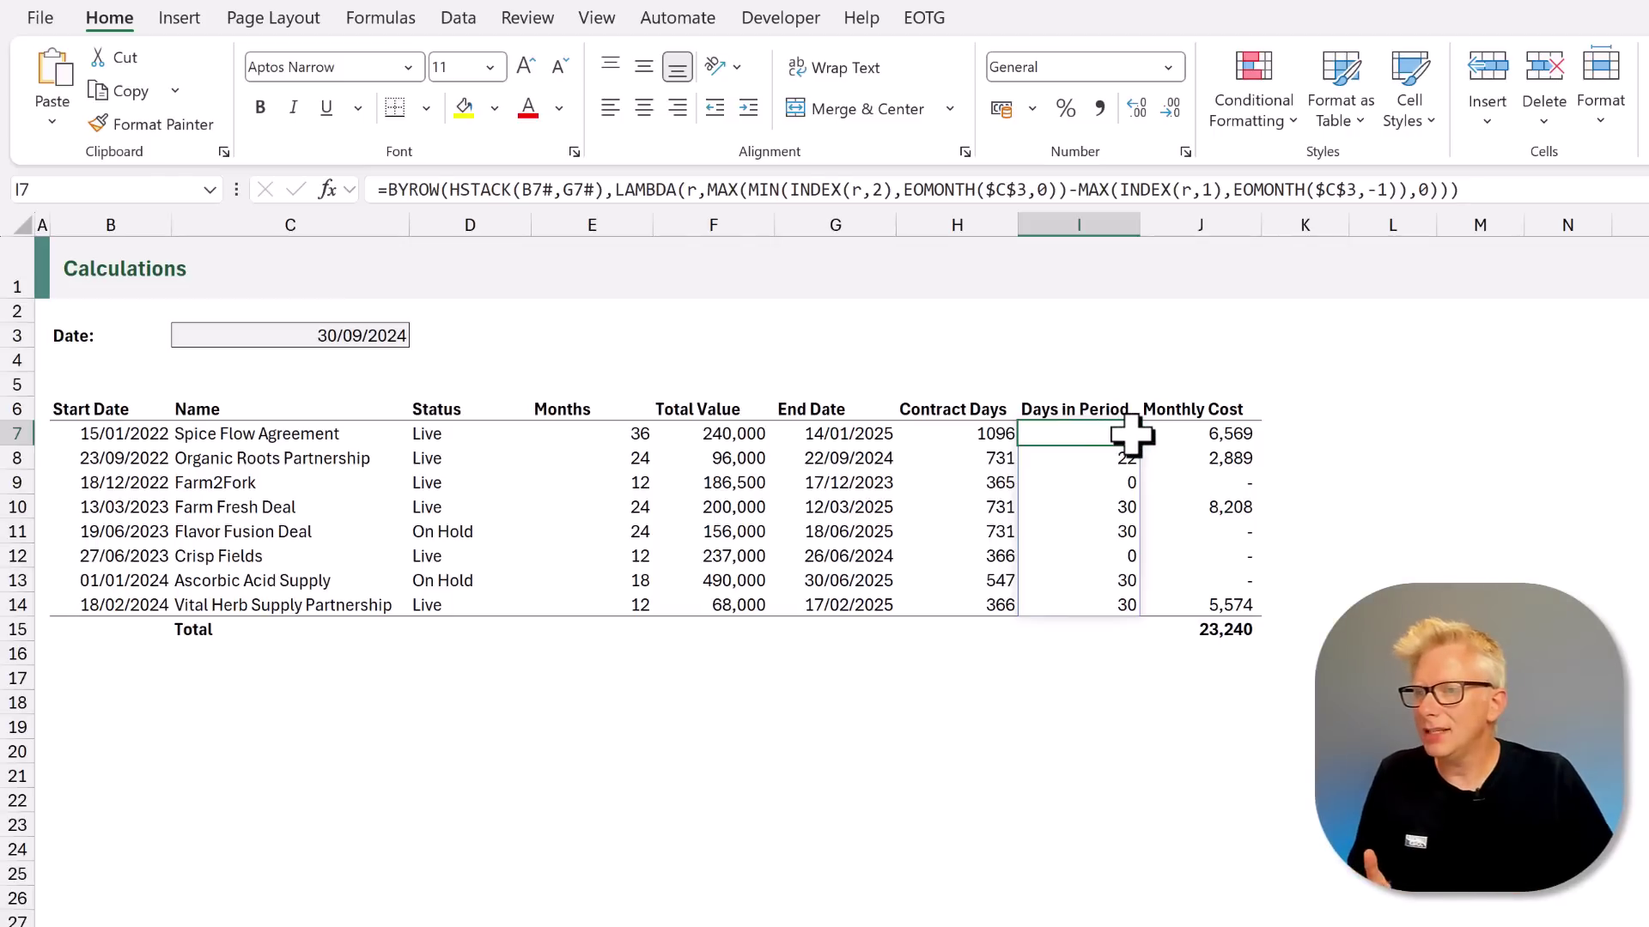
# Add # after I7, D7, F7, H7 and the last I7 in J7's IF formula
pyautogui.click(1211, 436)
pyautogui.doubleClick(1211, 437)
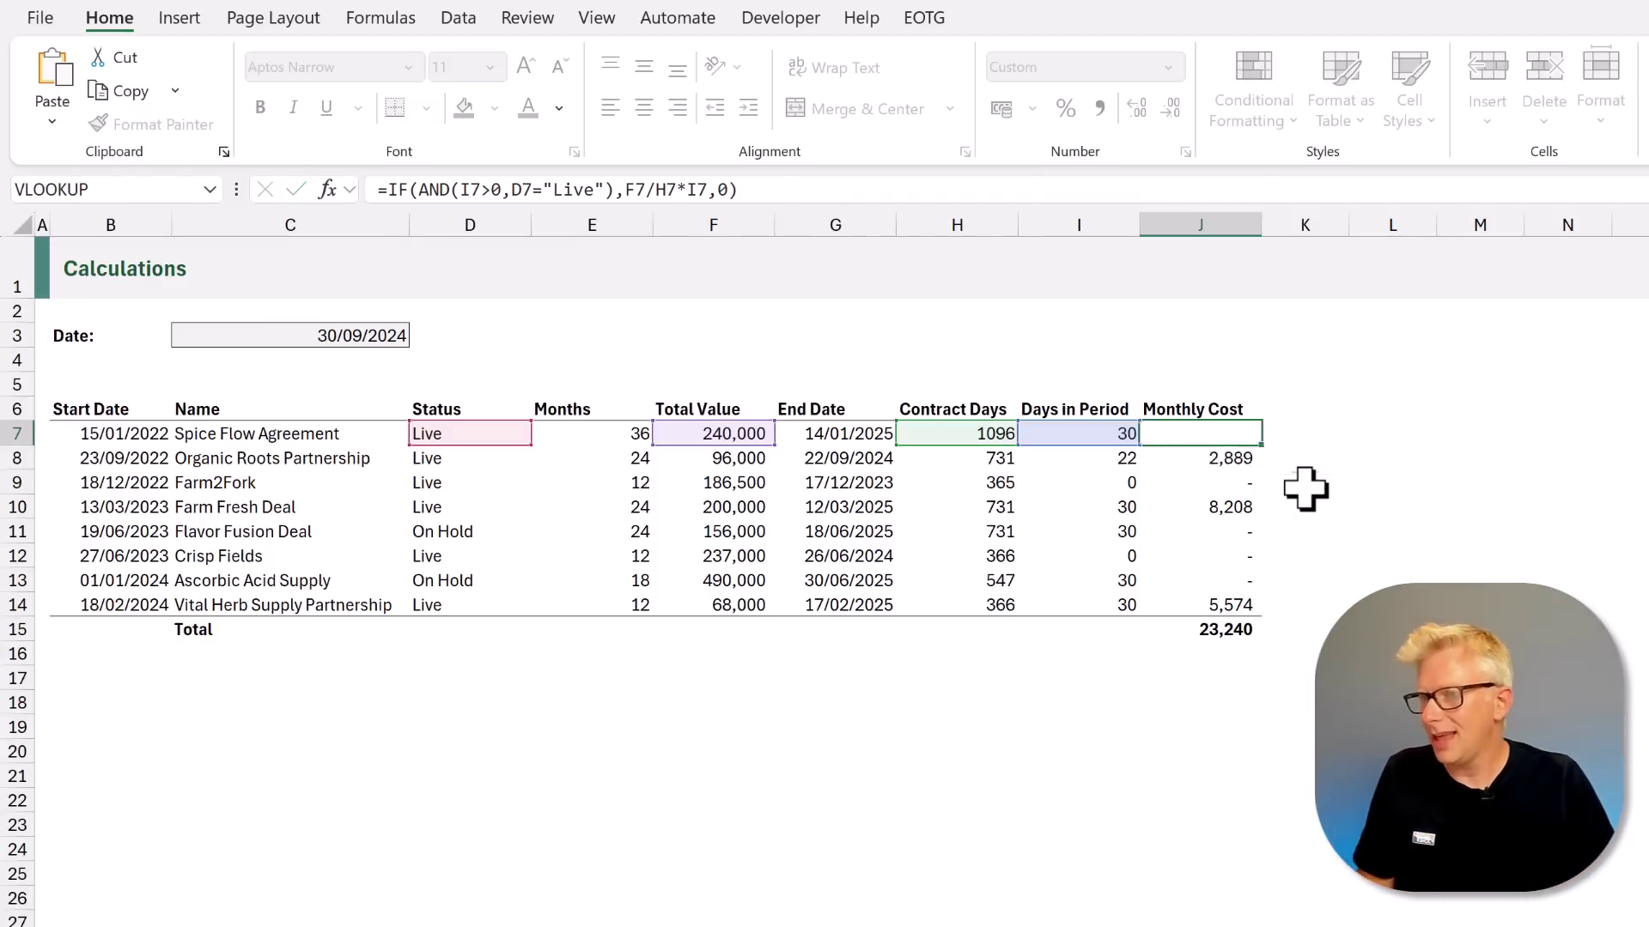
pyautogui.hotkey('ctrl', 'Return')
pyautogui.click(477, 189)
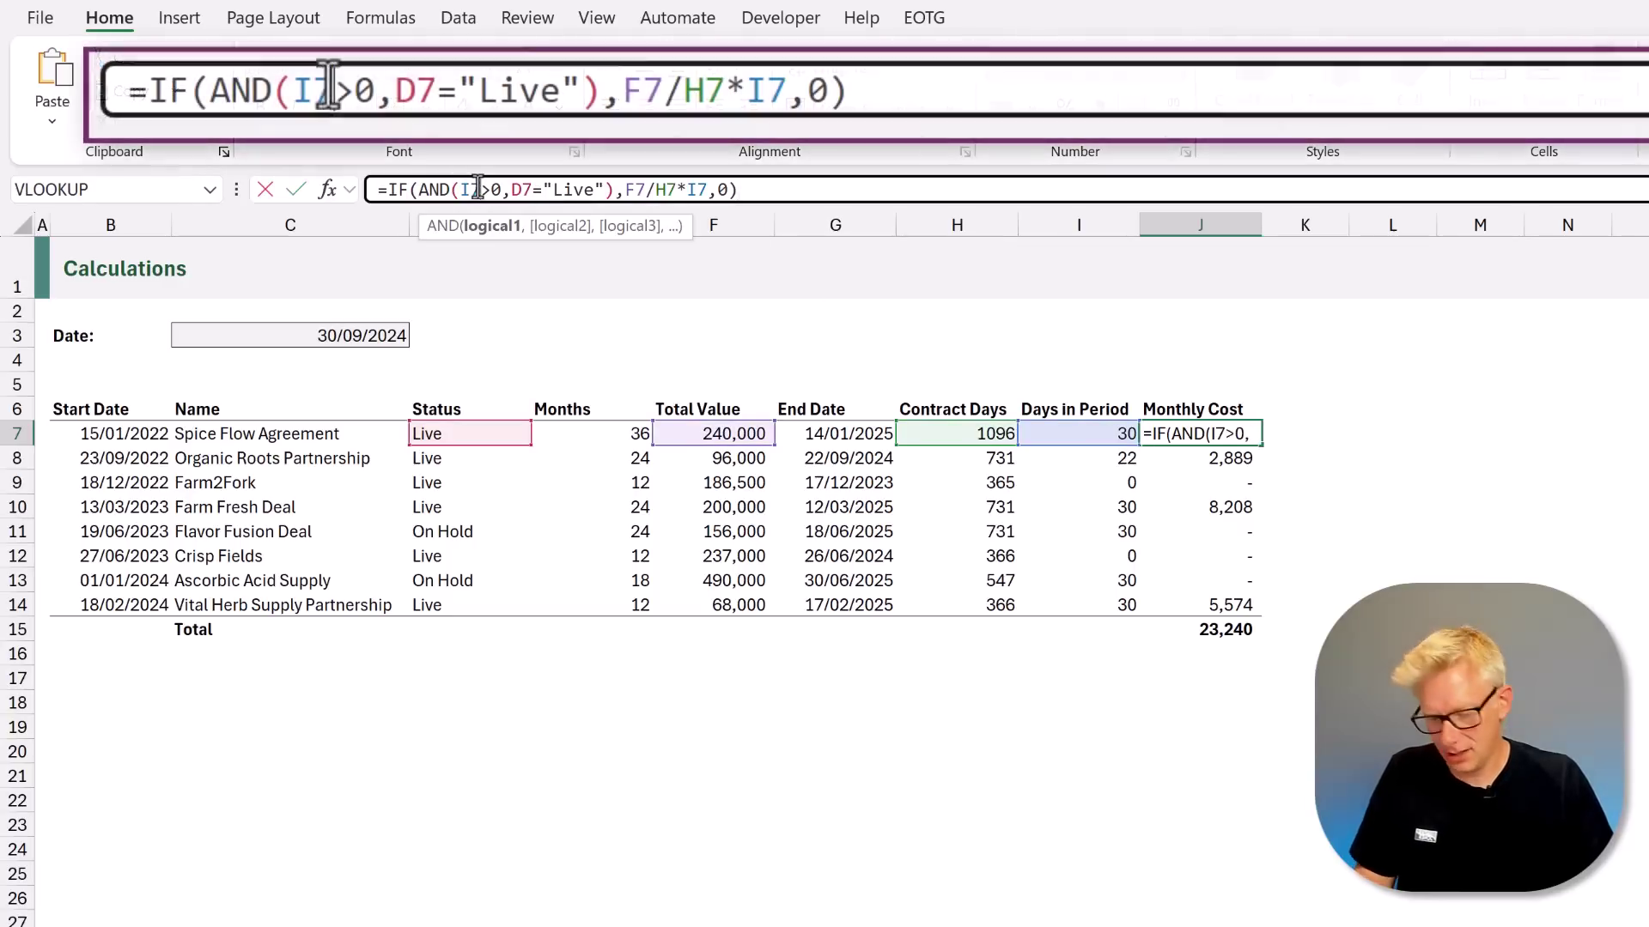
pyautogui.write('#')
pyautogui.click(542, 188)
pyautogui.write('#')
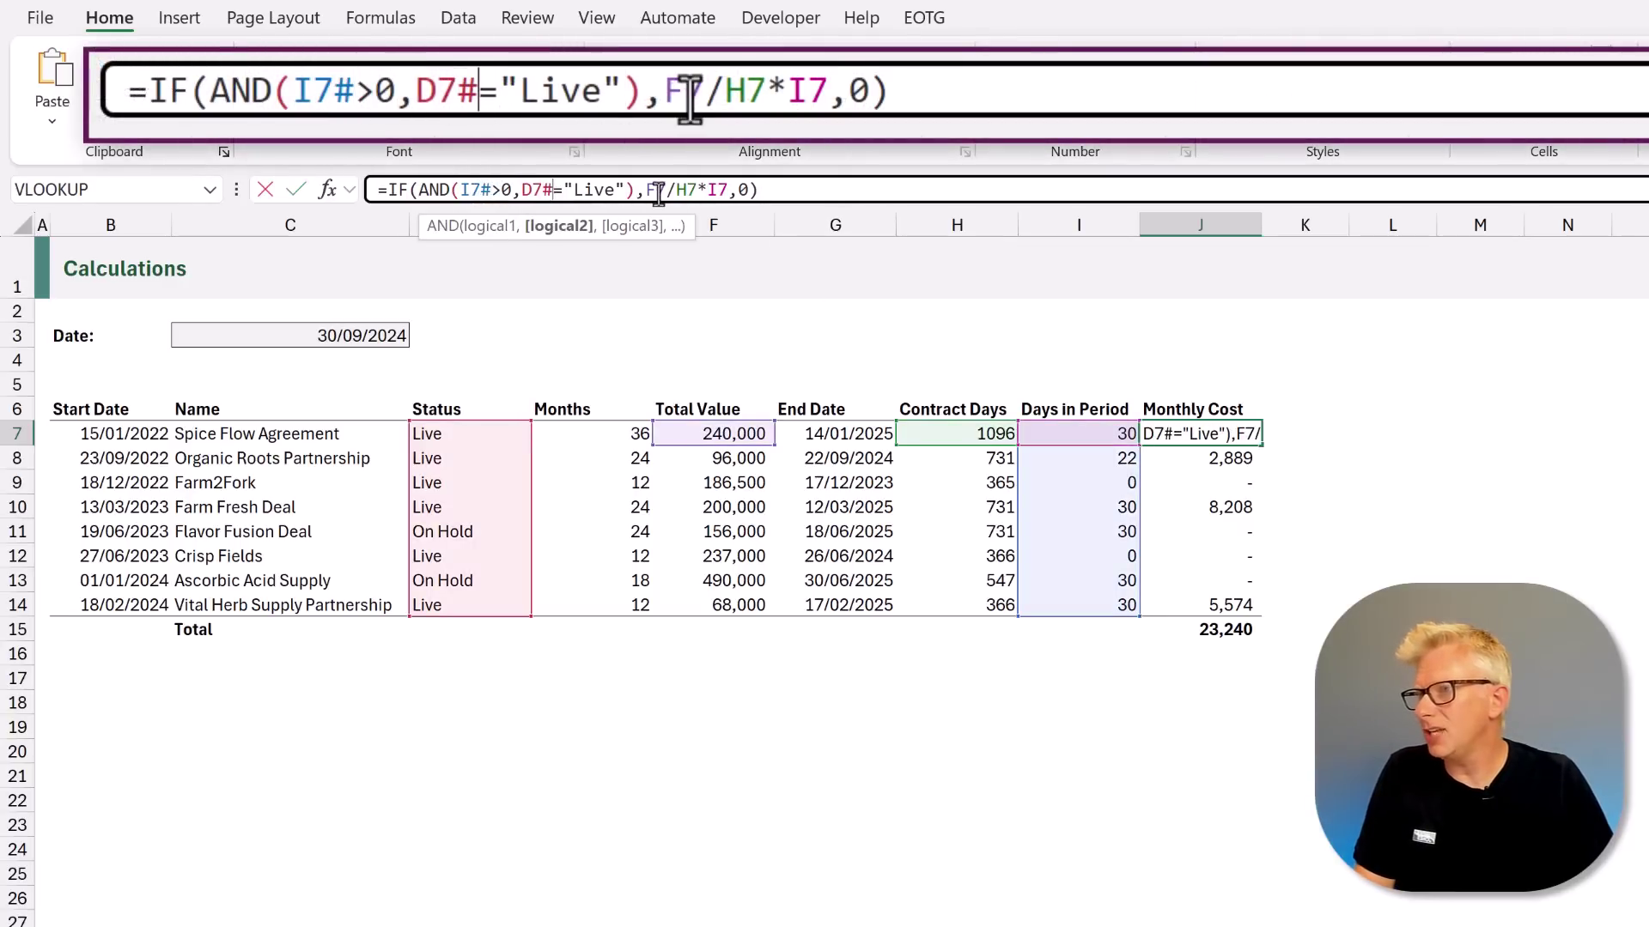
pyautogui.click(668, 189)
pyautogui.write('#')
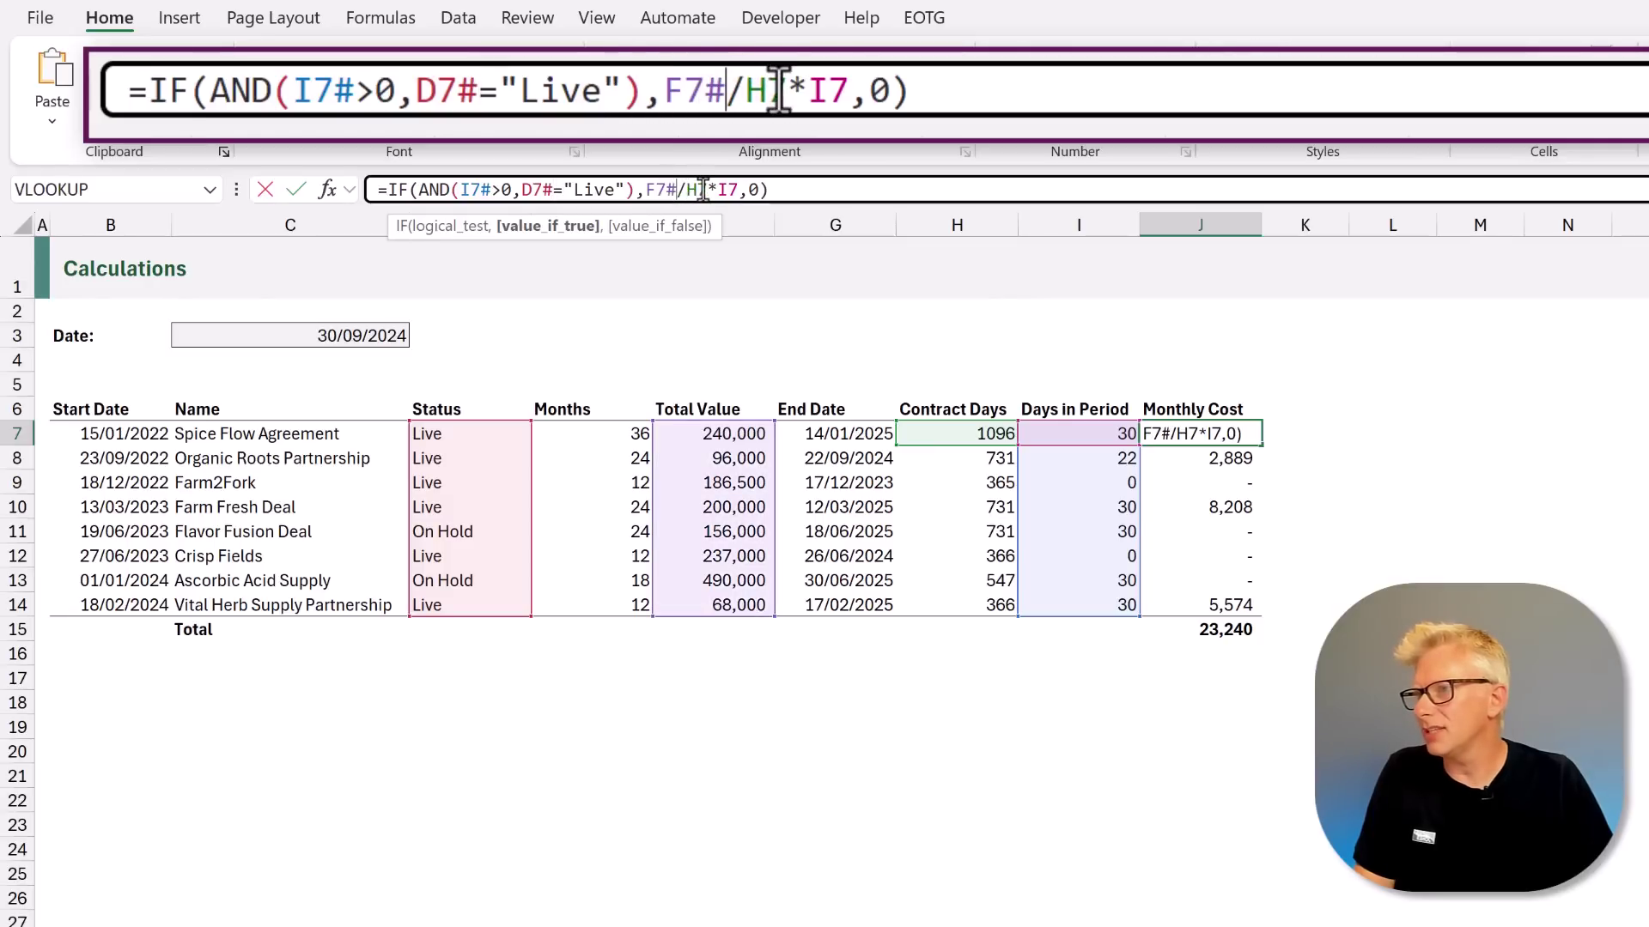
pyautogui.click(707, 189)
pyautogui.write('#')
pyautogui.click(747, 189)
pyautogui.write('#')
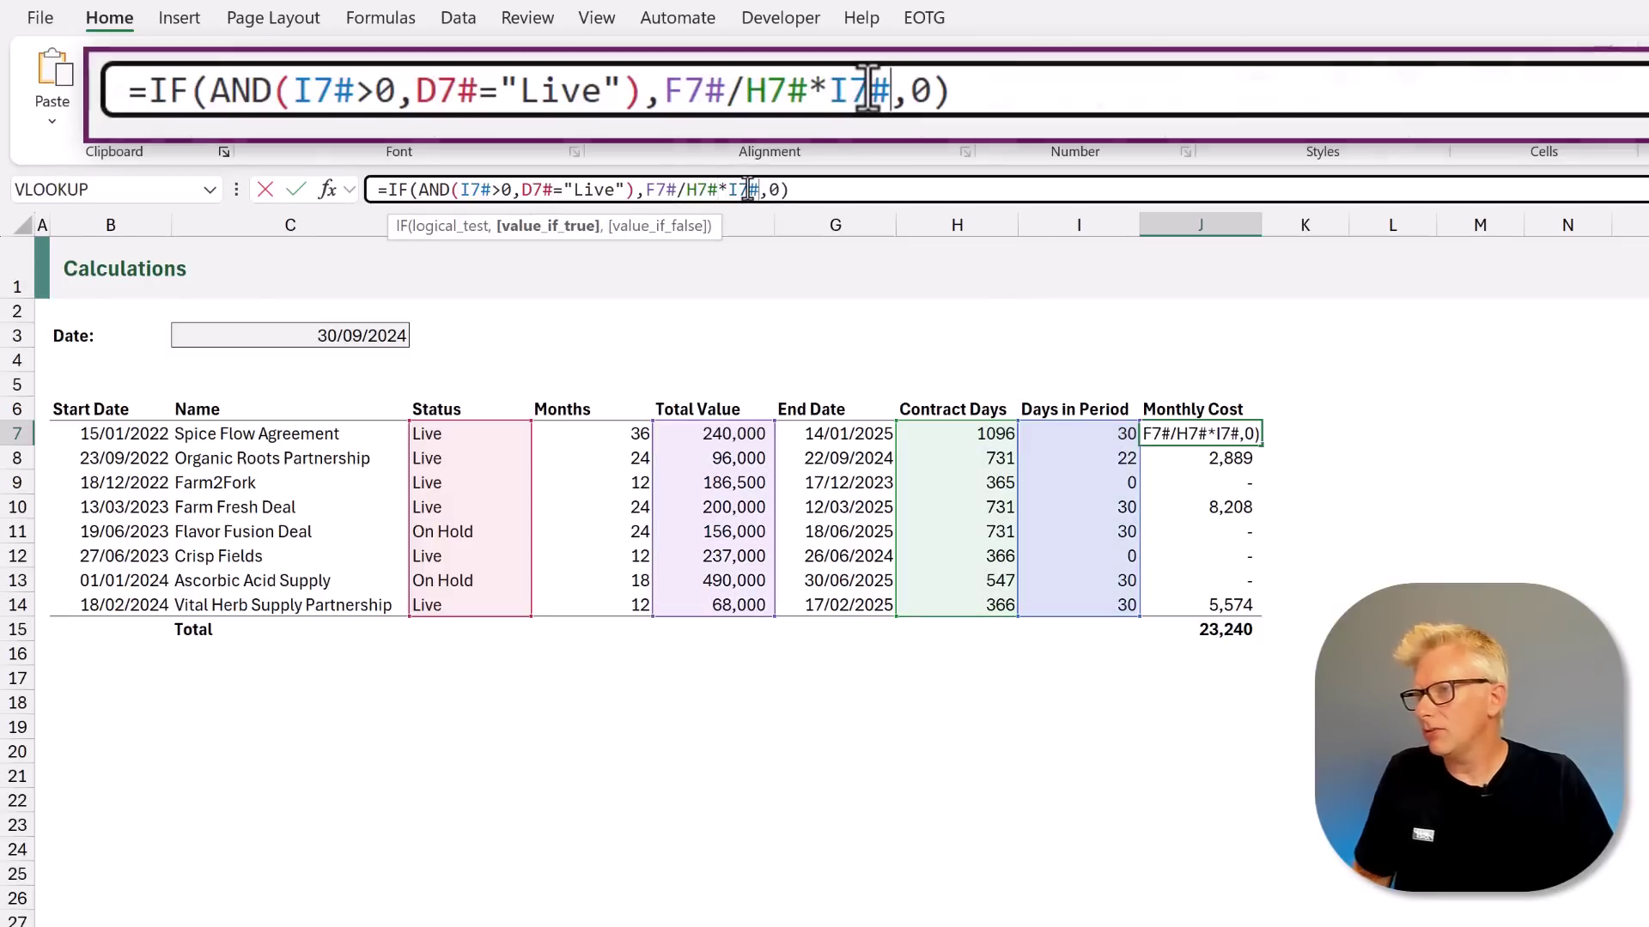
pyautogui.hotkey('ctrl', 'Return')
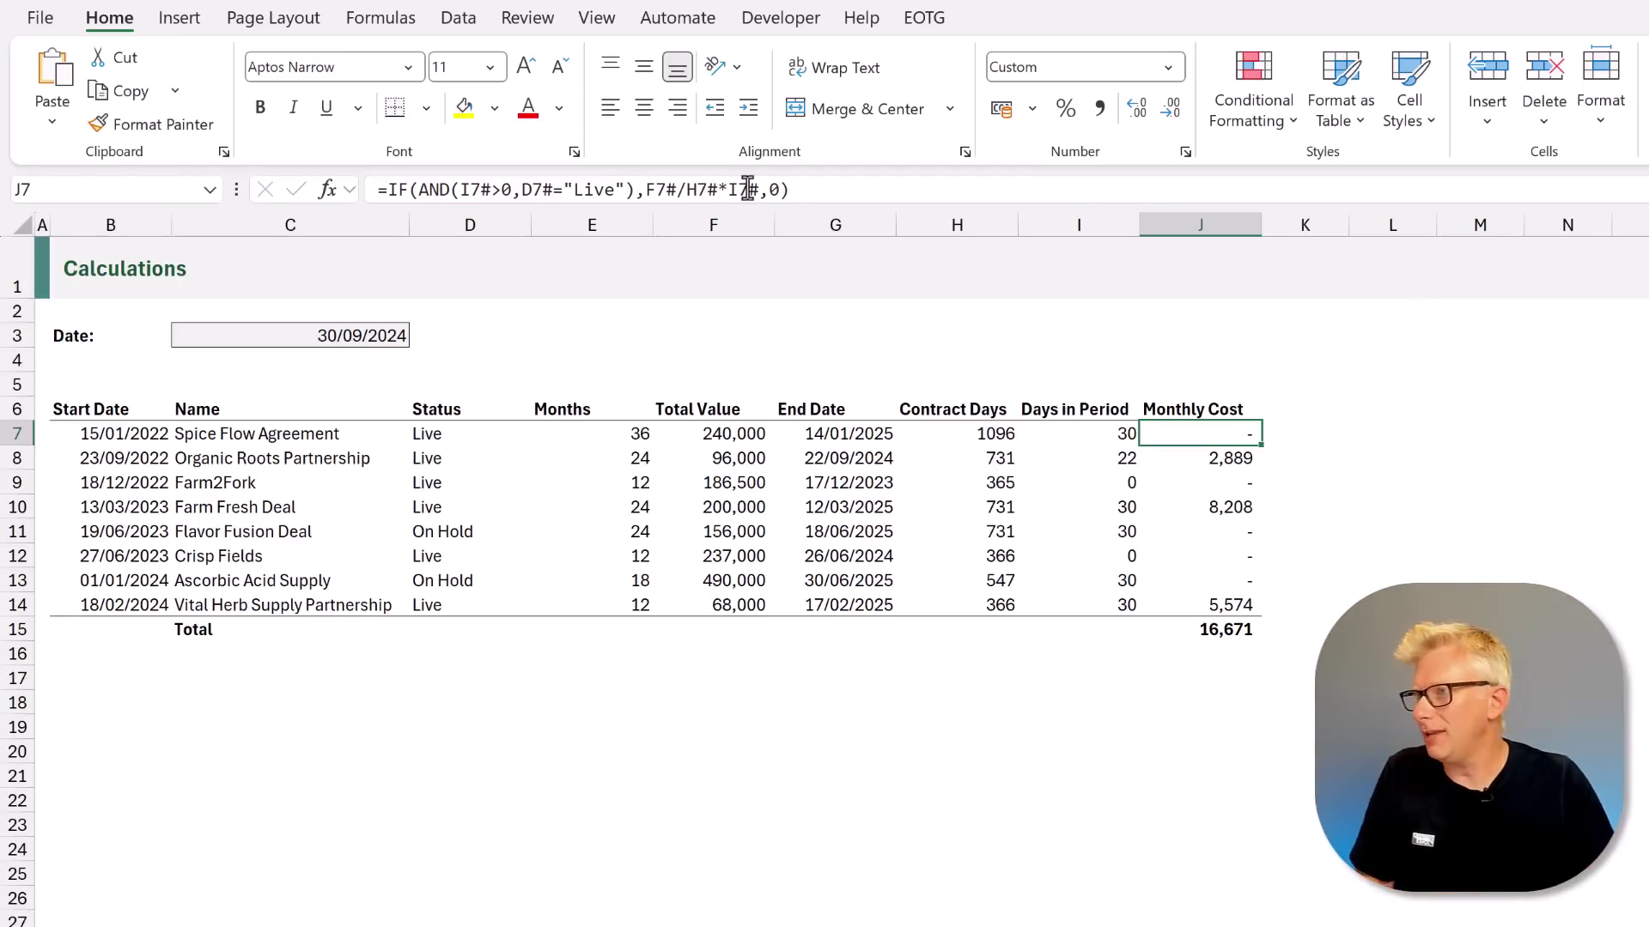
# Rewrite J7 as =IF((I7#>0)*(D7#="Live"),F7#/H7#*I7#,0), replacing the AND
pyautogui.click(456, 189)
pyautogui.moveTo(456, 188); pyautogui.dragTo(422, 189)
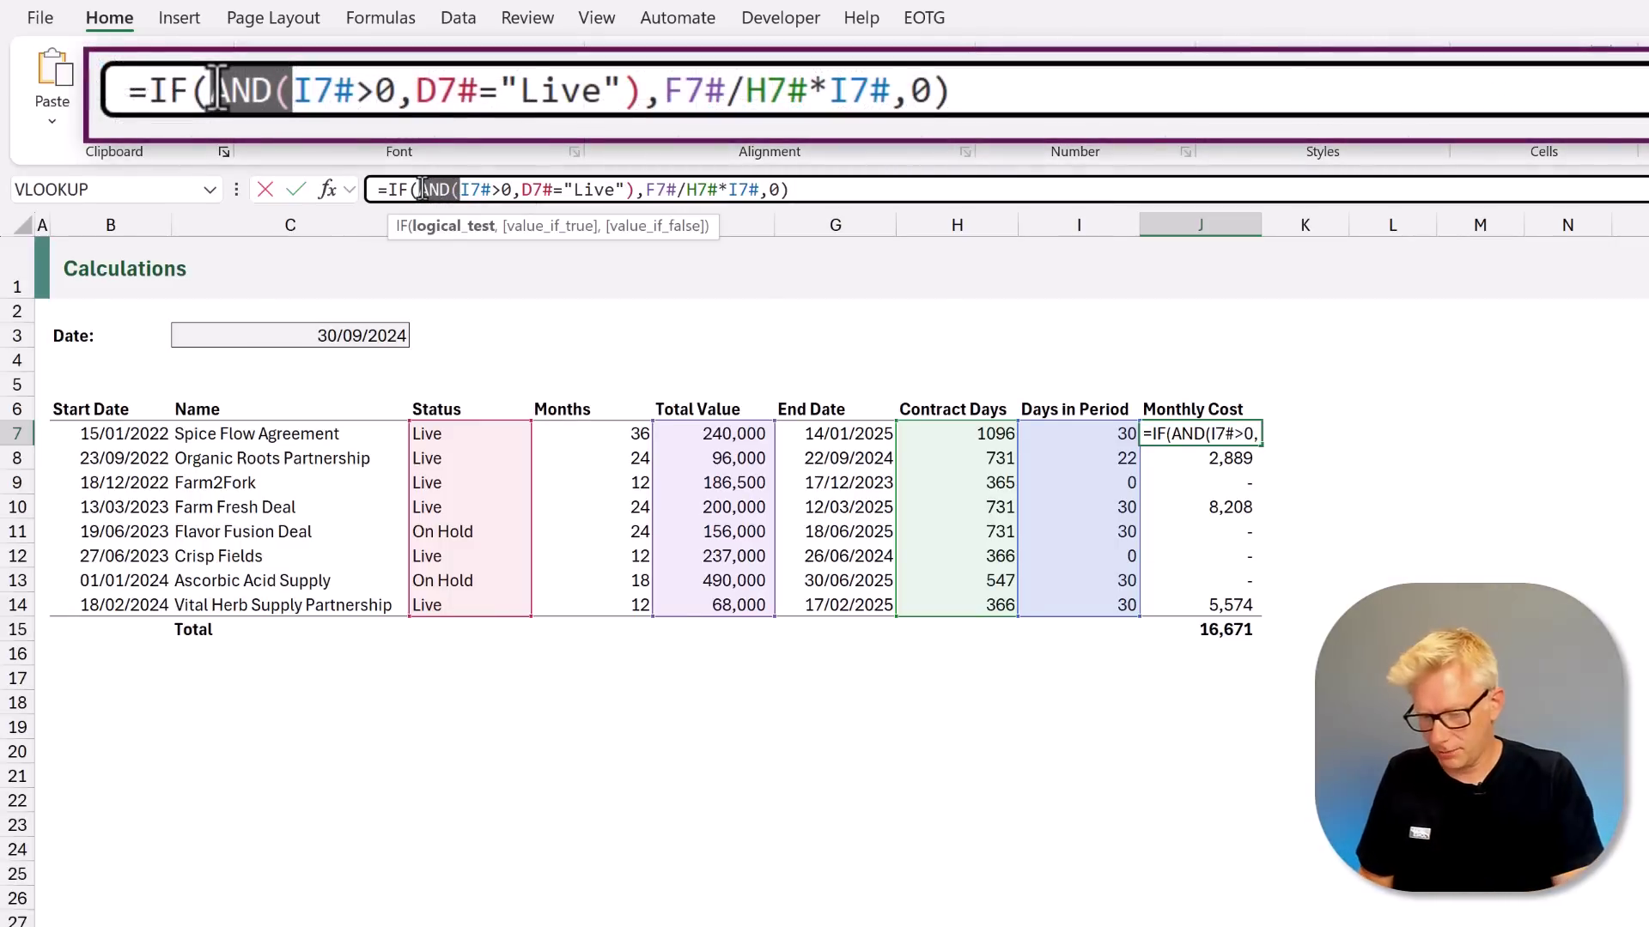
pyautogui.write('(')
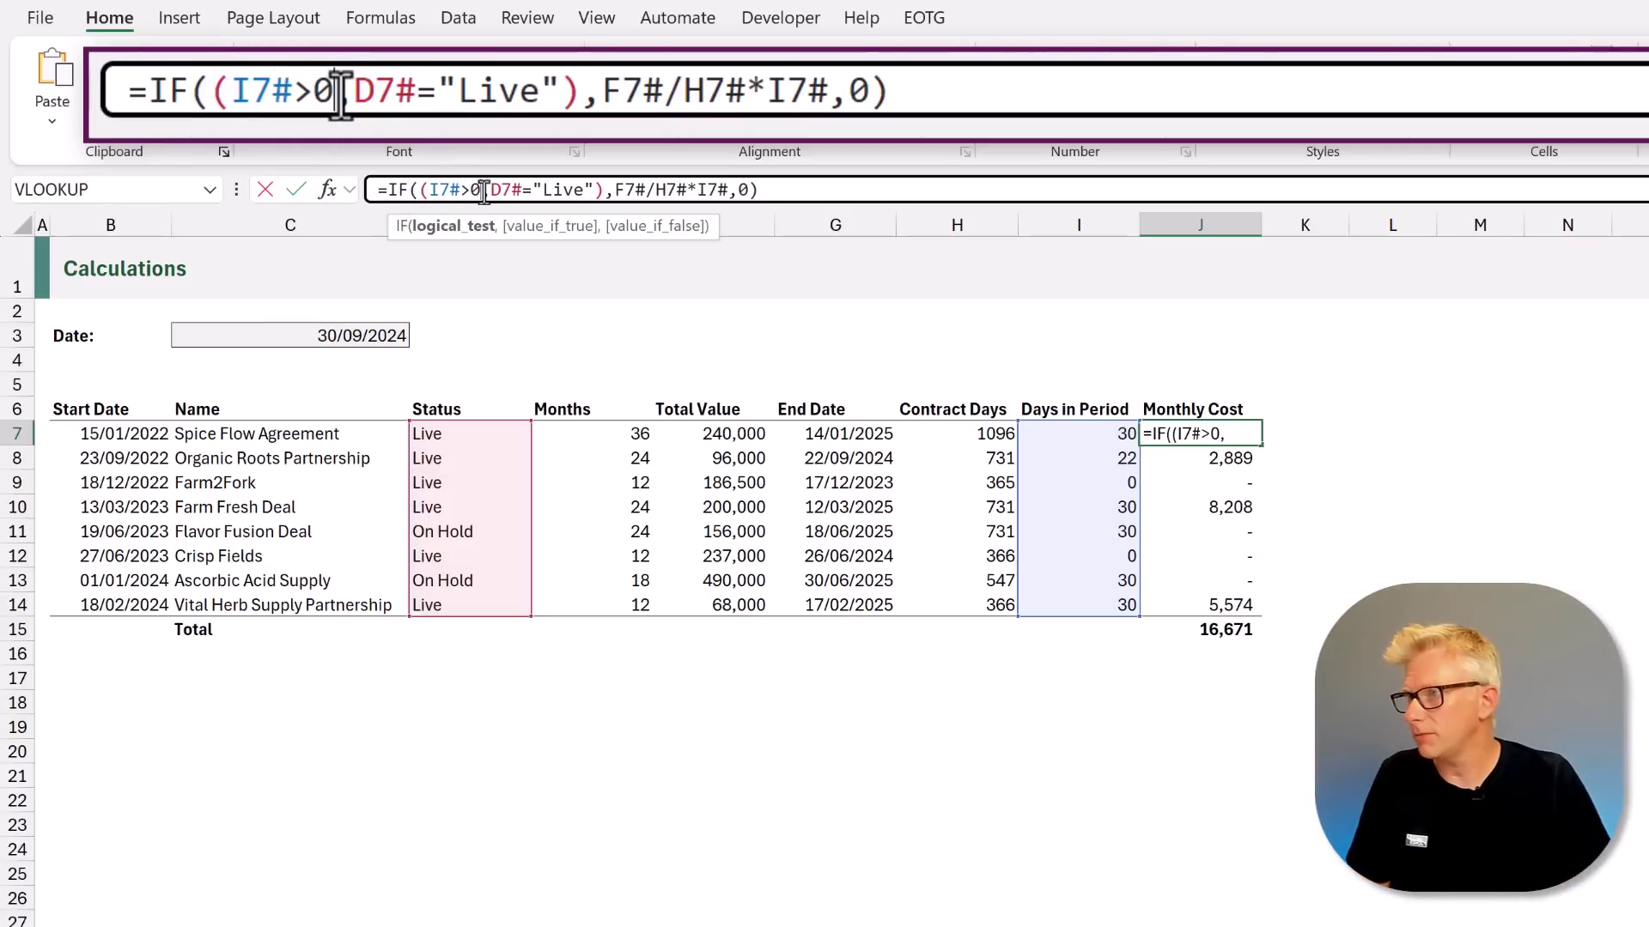
pyautogui.write(')*(')
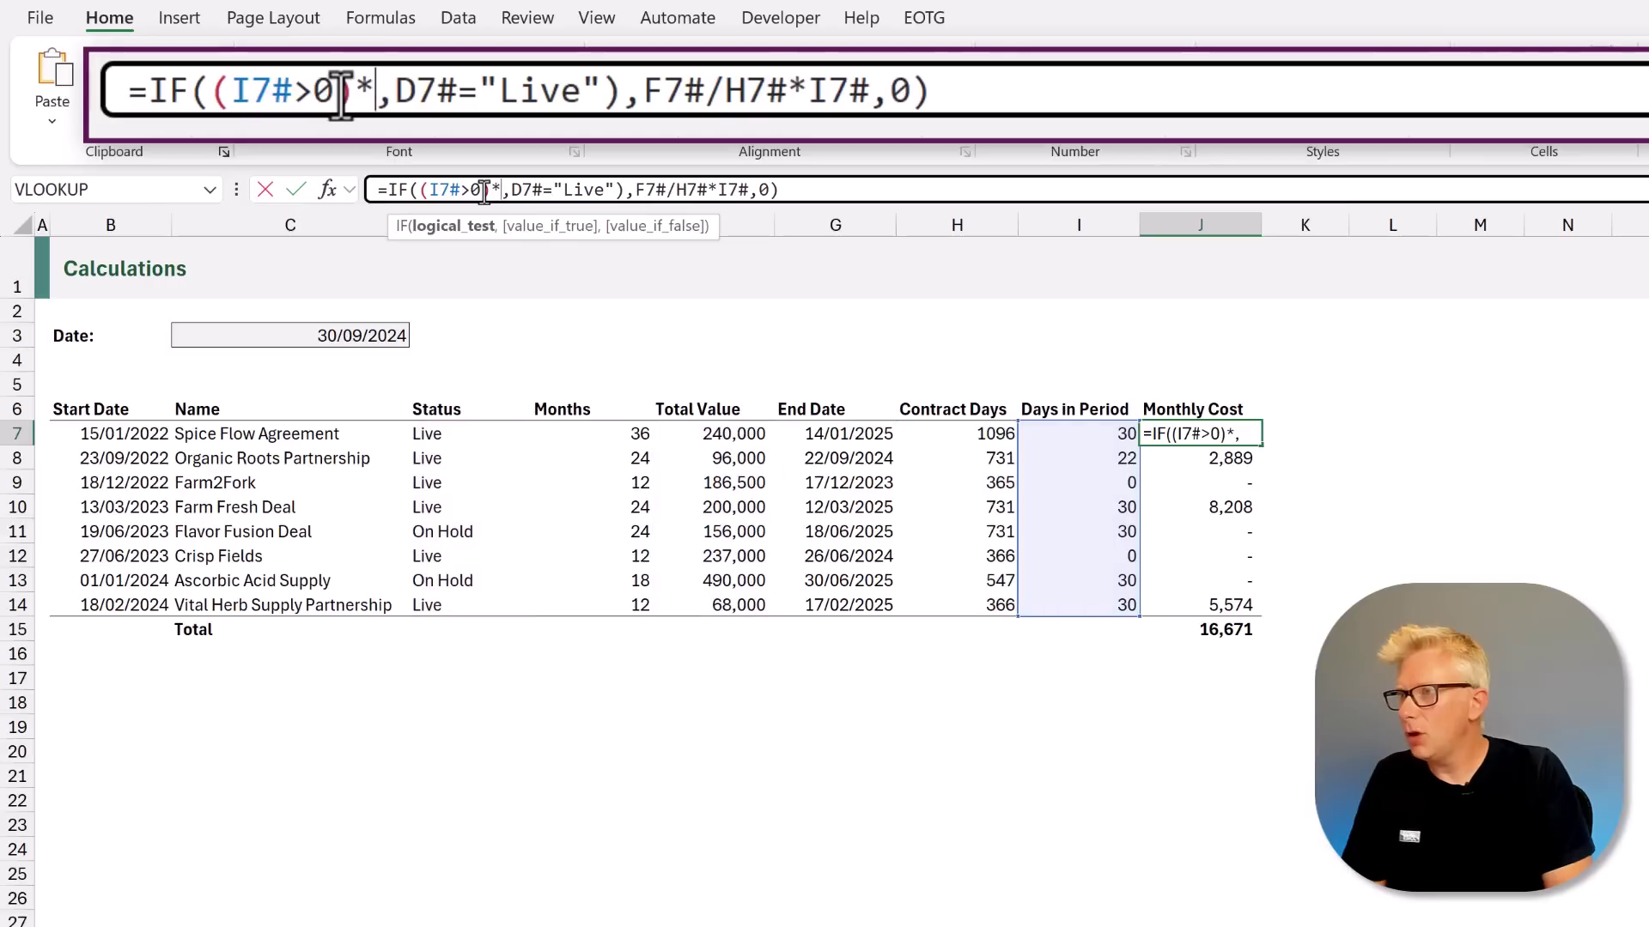
pyautogui.press('Delete')
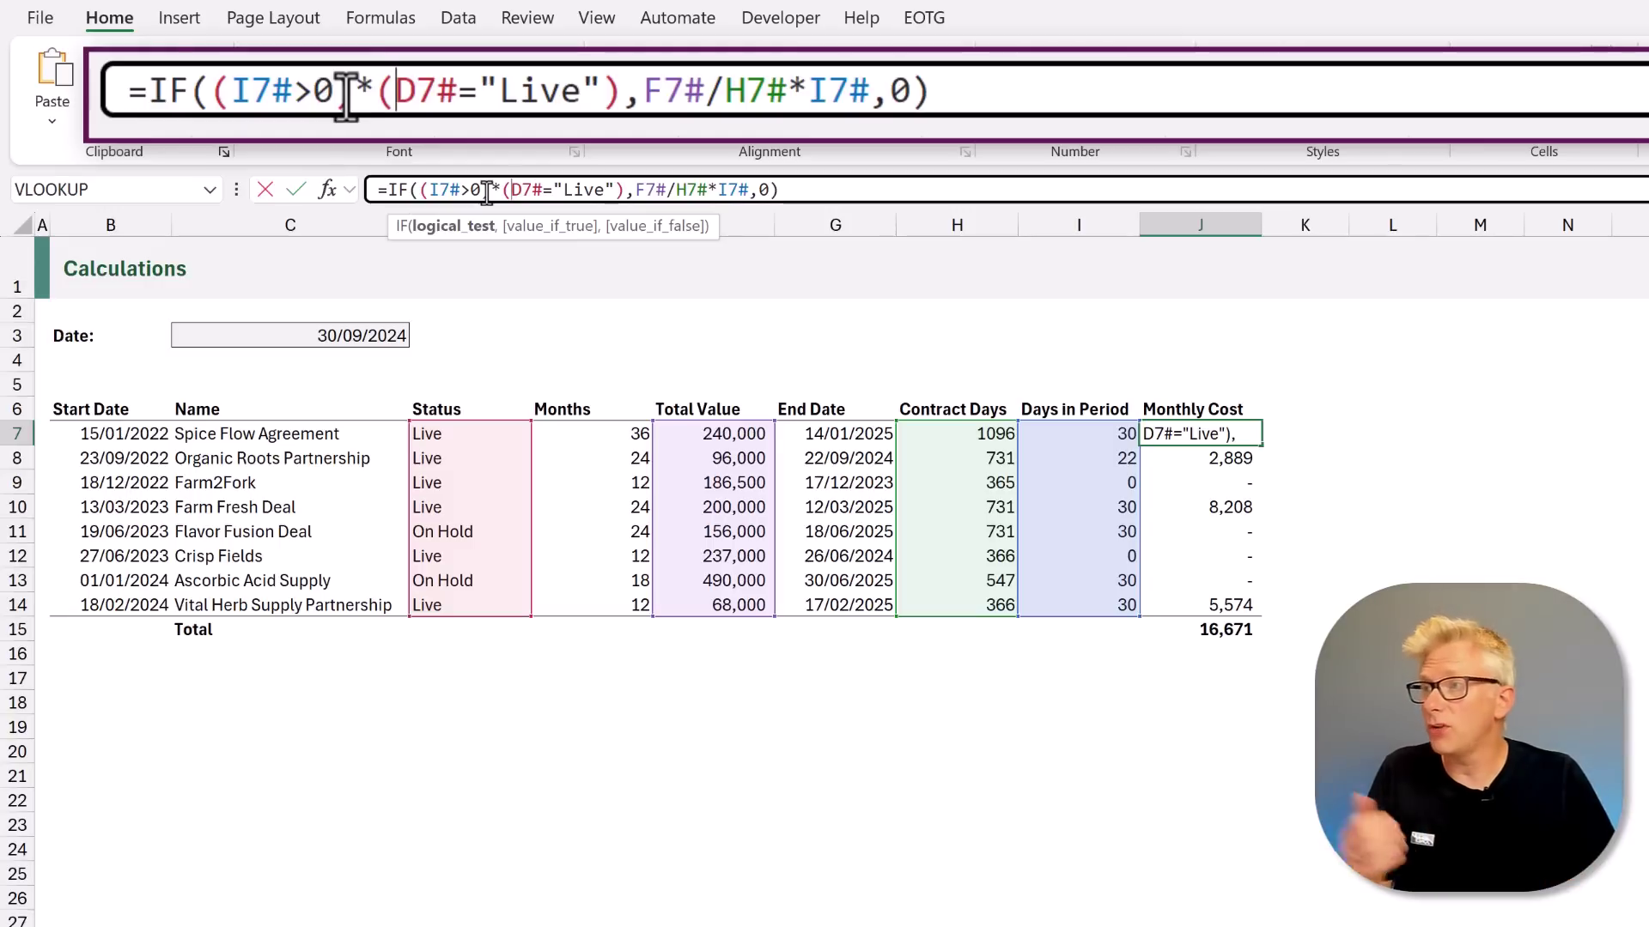
pyautogui.click(502, 191)
pyautogui.press('BackSpace')
pyautogui.write('+')
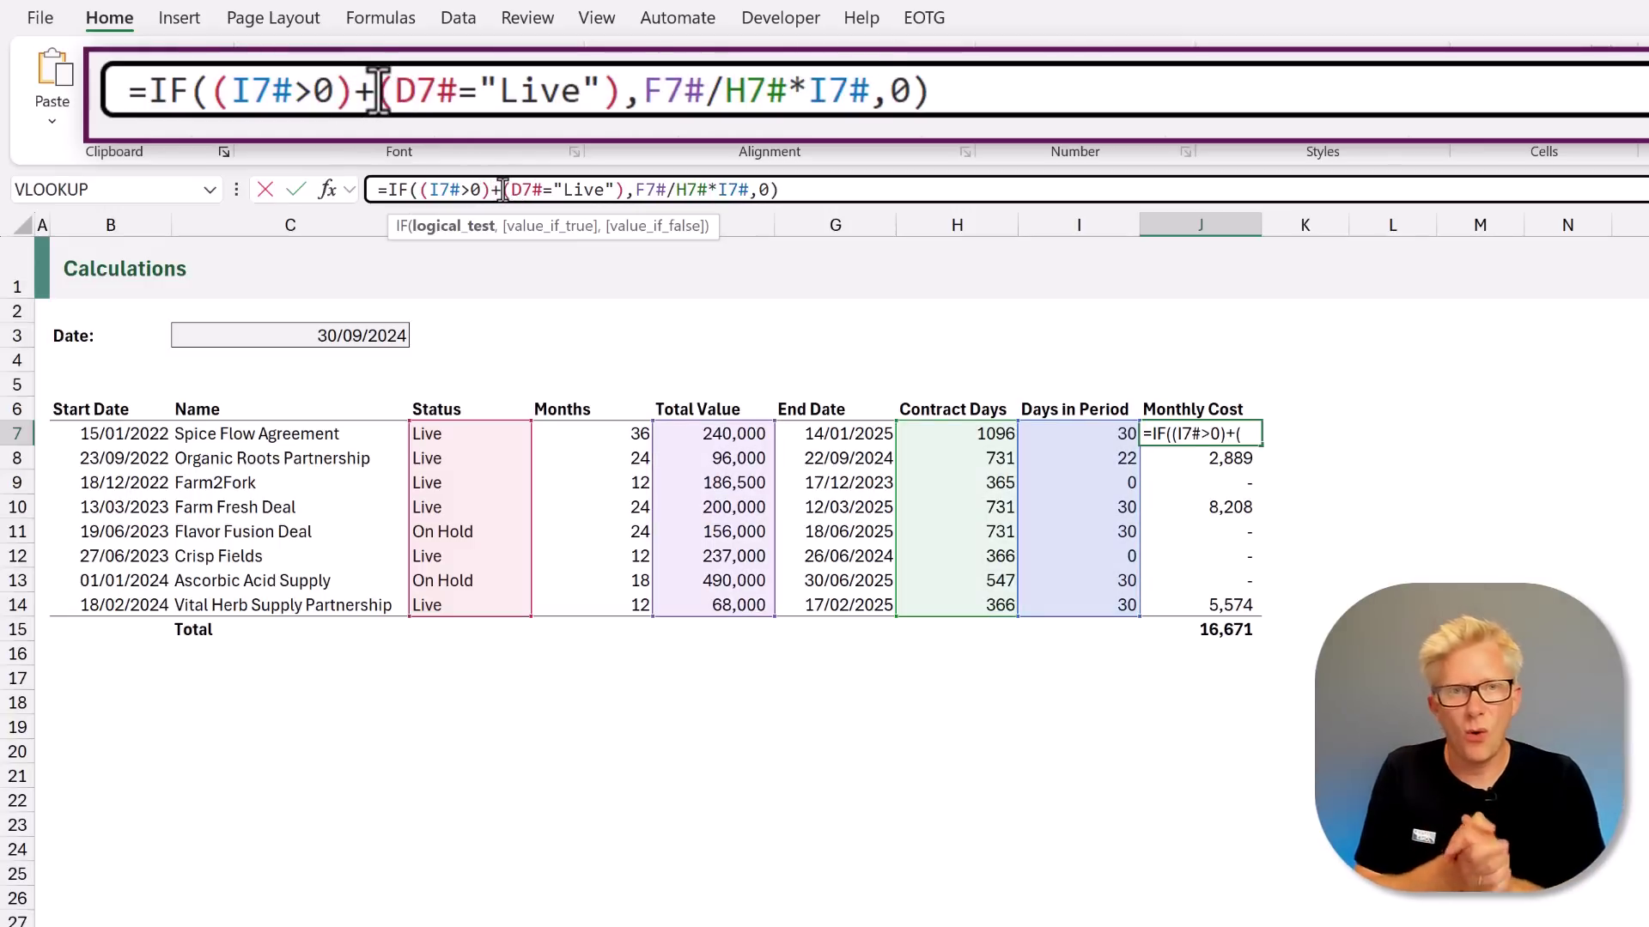
pyautogui.press('BackSpace')
pyautogui.write('*')
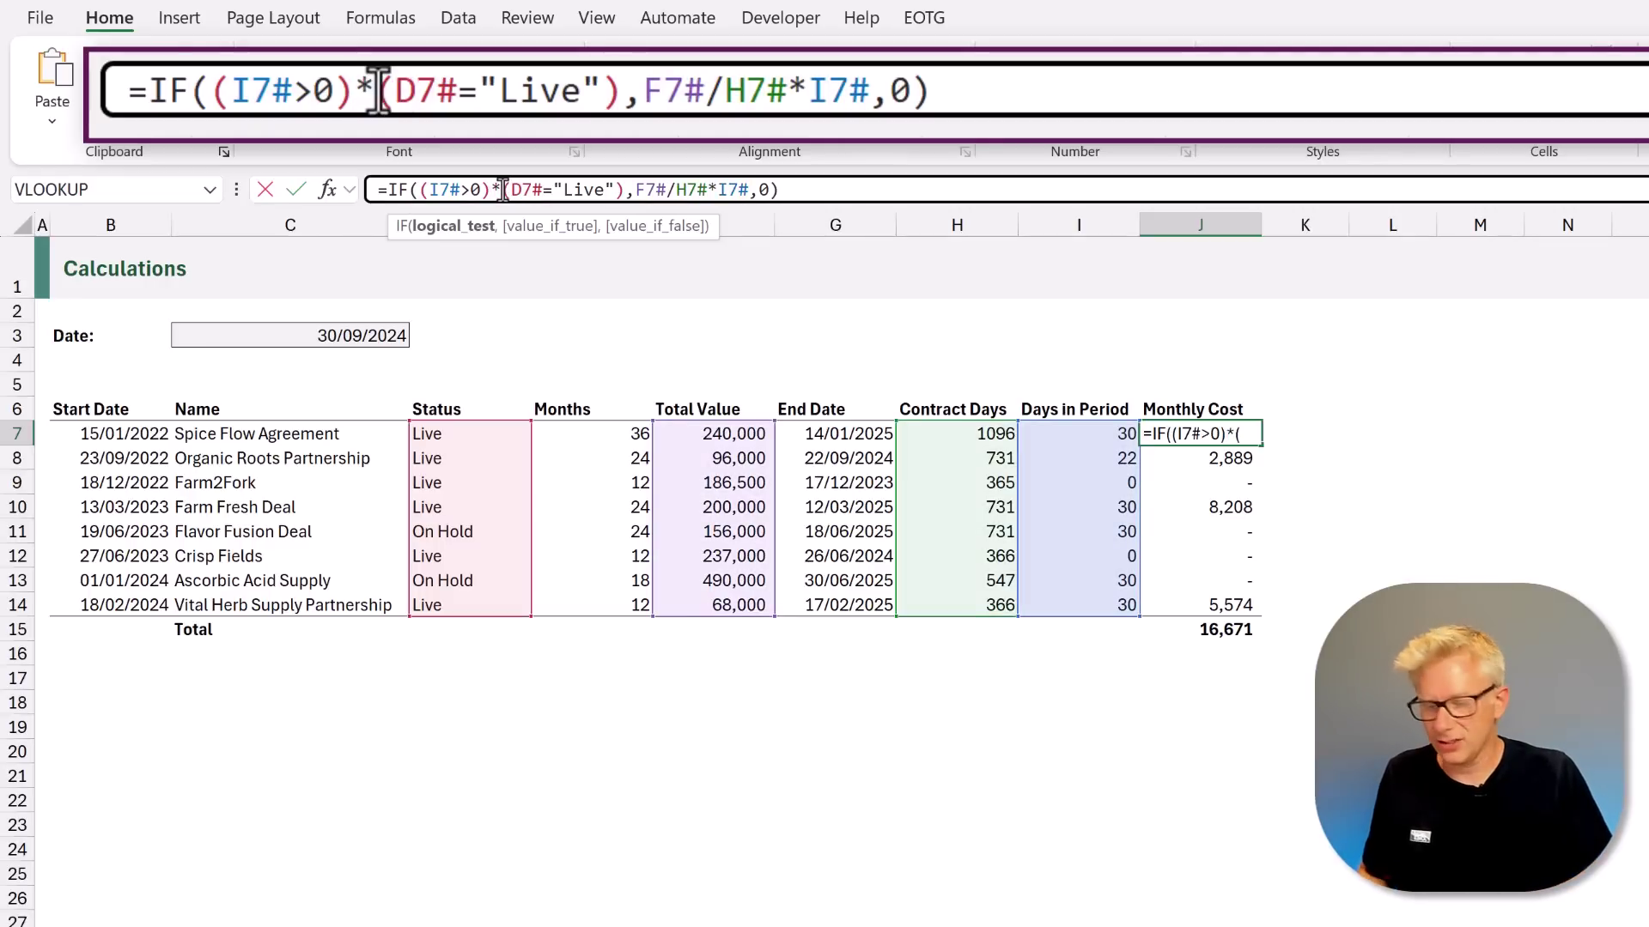
pyautogui.hotkey('ctrl', 'Return')
# Clear the old Monthly Cost values in J8:J14 so J7 spills
pyautogui.press('Down')
pyautogui.hotkey('ctrl', 'shift', 'Down')
pyautogui.hotkey('shift', 'Up')
pyautogui.press('Delete')
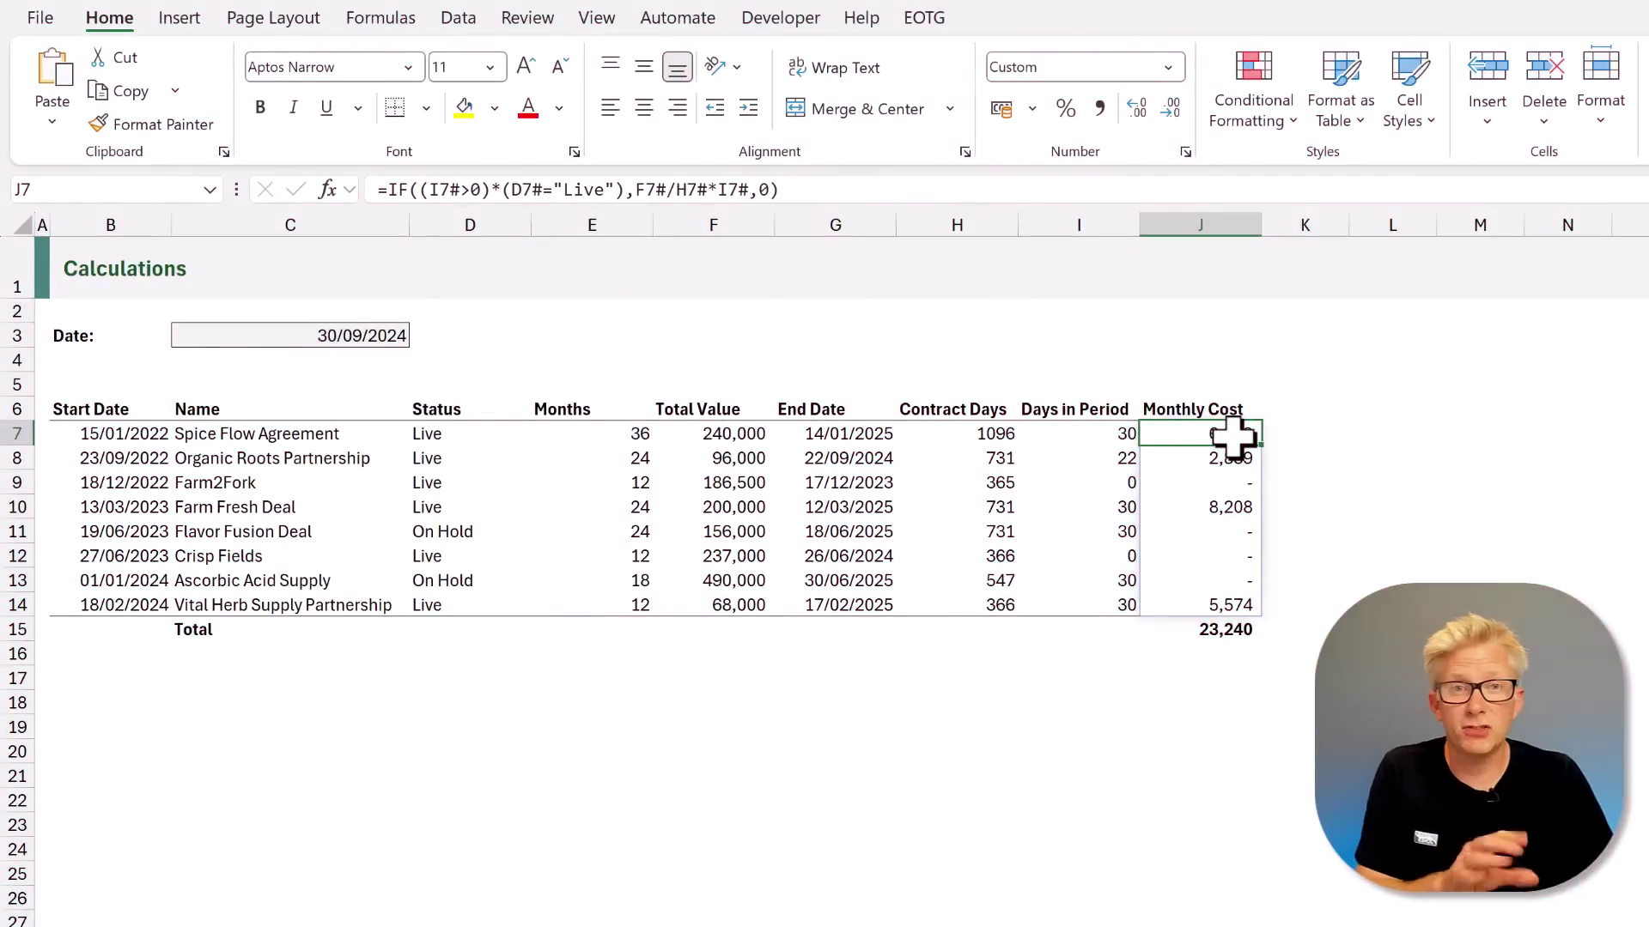
# Reduce J7 to =IF(D7#="Live",F7#/H7#*I7#,0) by removing (I7#>0)* and extra brackets
pyautogui.doubleClick(1234, 438)
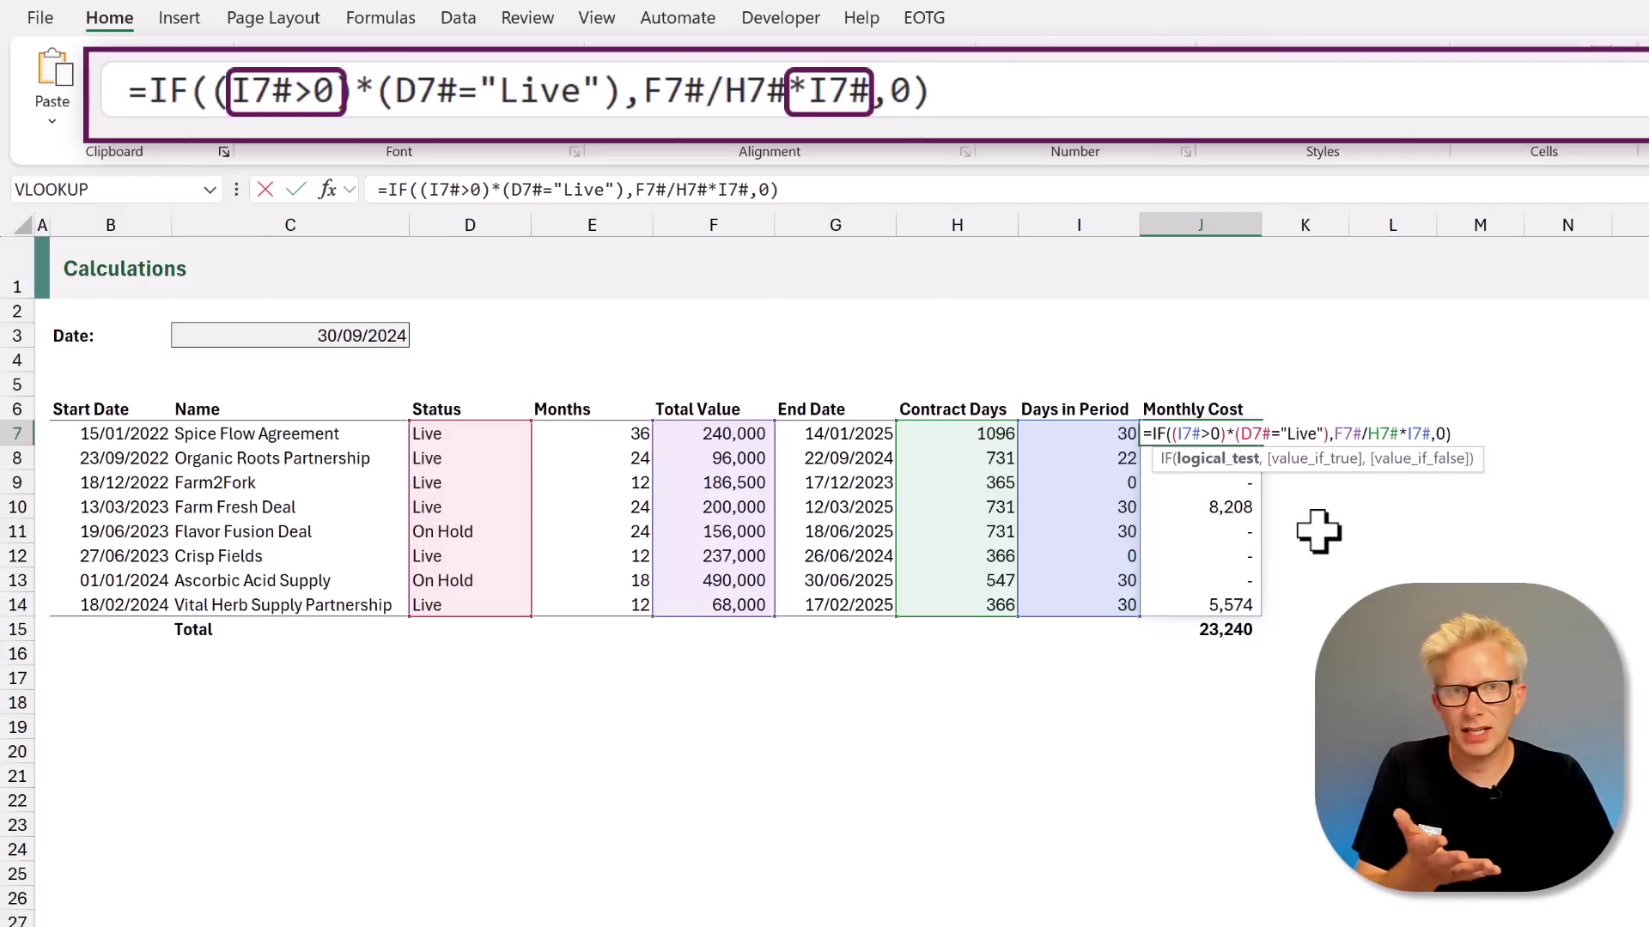
pyautogui.click(1233, 434)
pyautogui.press('BackSpace')
pyautogui.press('BackSpace')
pyautogui.press('BackSpace')
pyautogui.press('BackSpace')
pyautogui.press('BackSpace')
pyautogui.press('BackSpace')
pyautogui.press('BackSpace')
pyautogui.press('BackSpace')
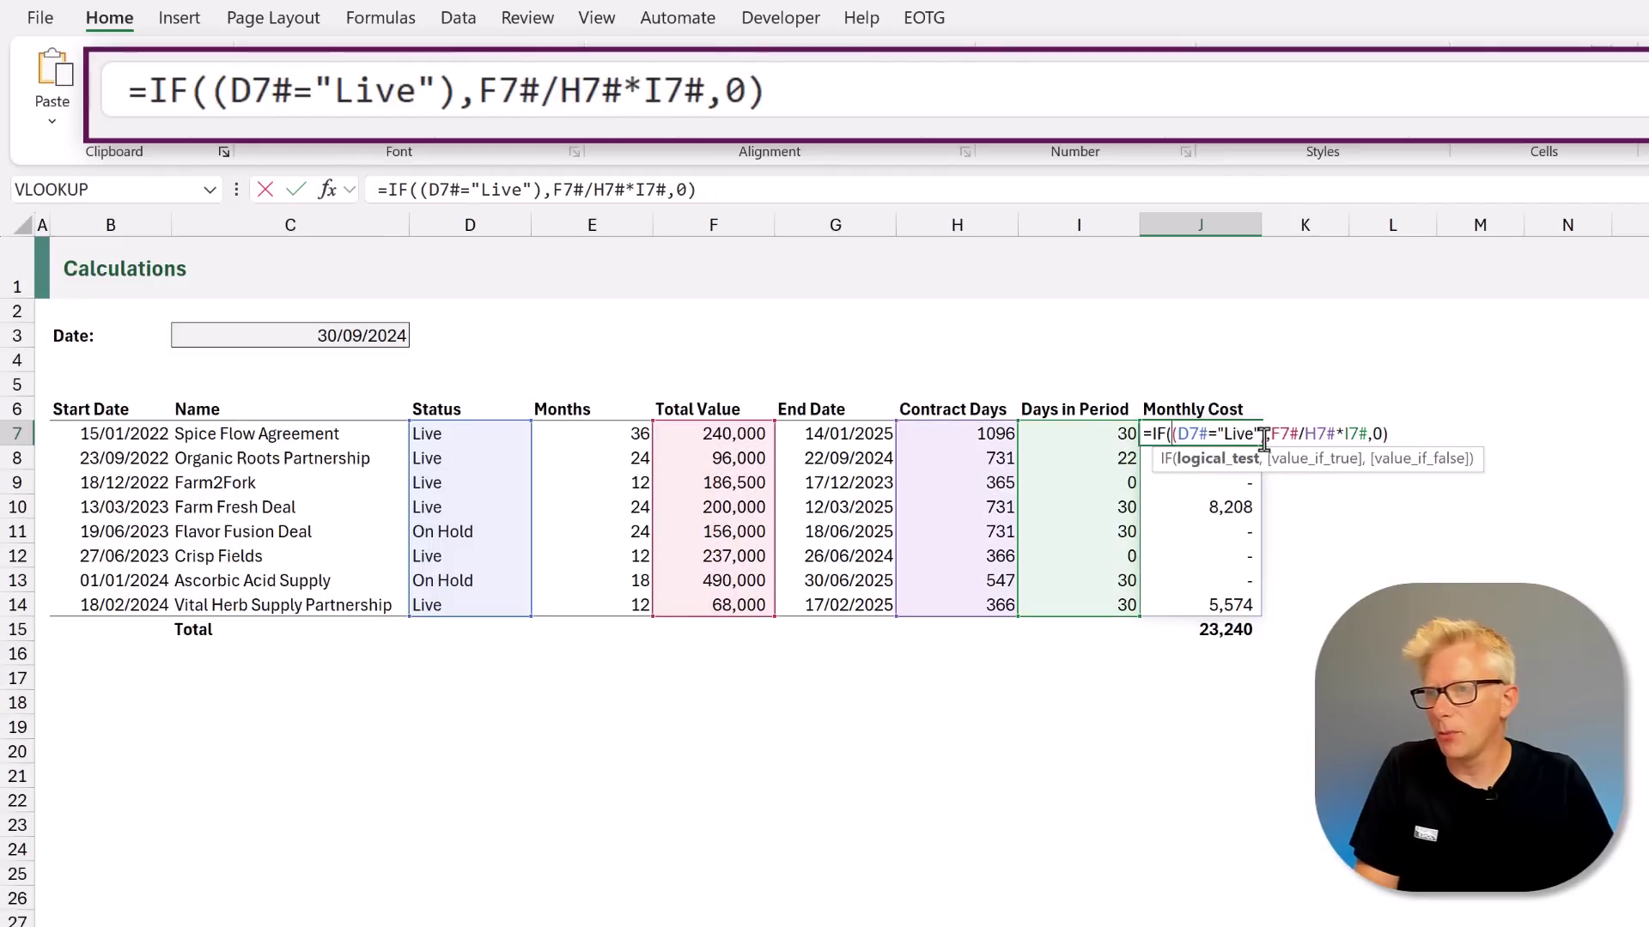
pyautogui.click(1265, 435)
pyautogui.press('BackSpace')
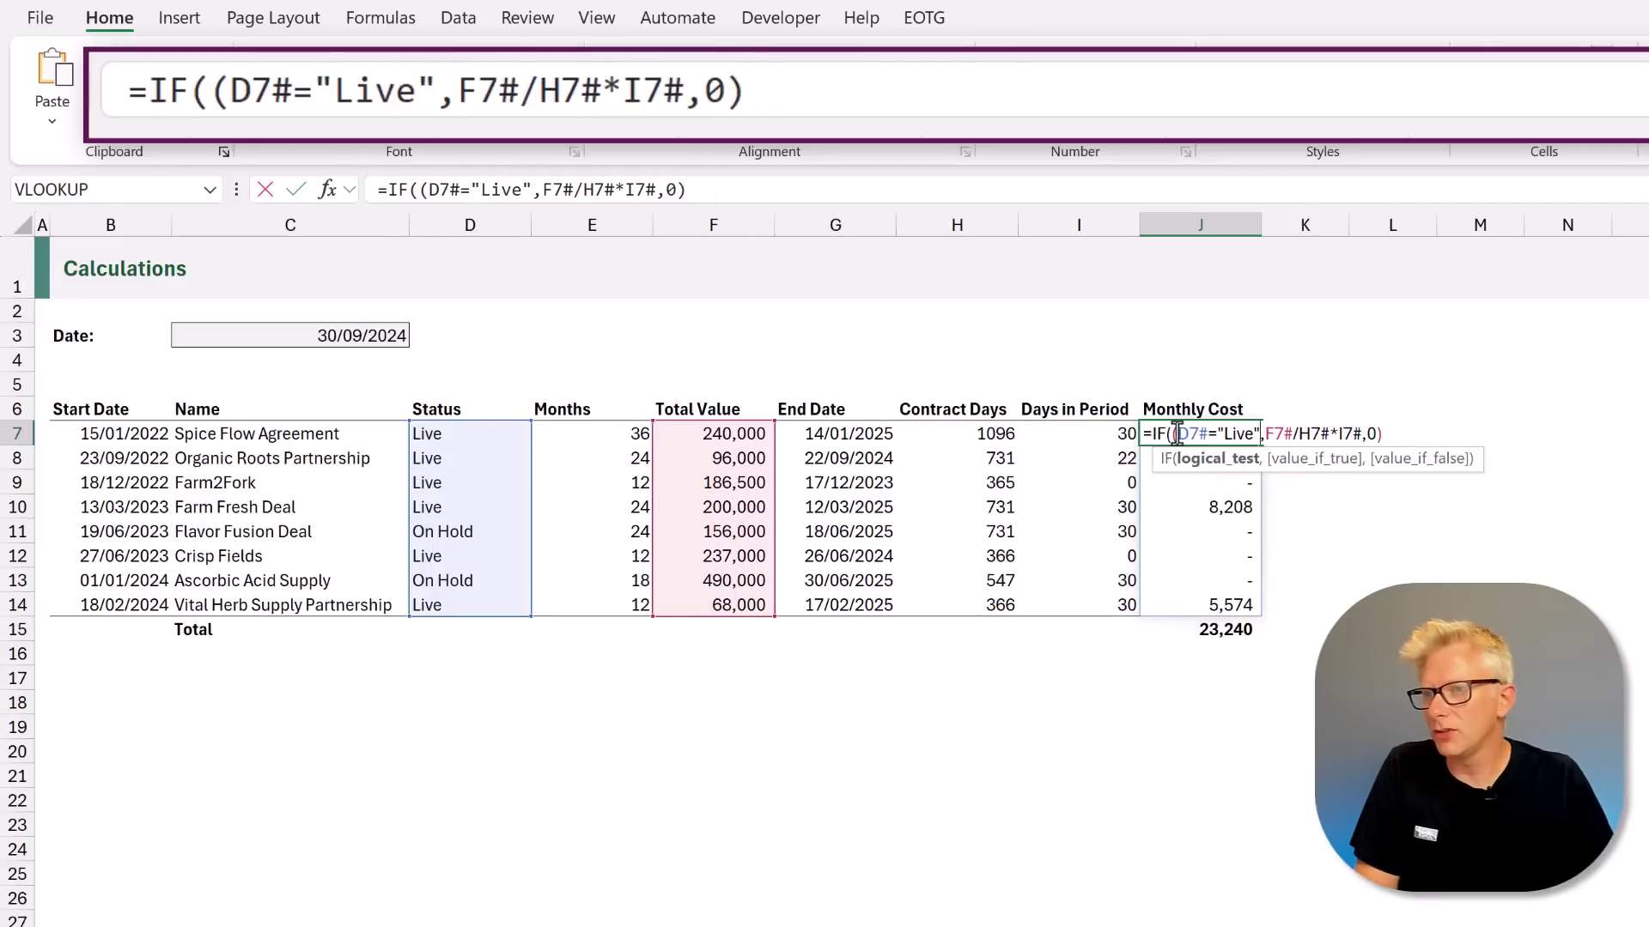
pyautogui.click(1177, 434)
pyautogui.press('BackSpace')
pyautogui.hotkey('ctrl', 'Return')
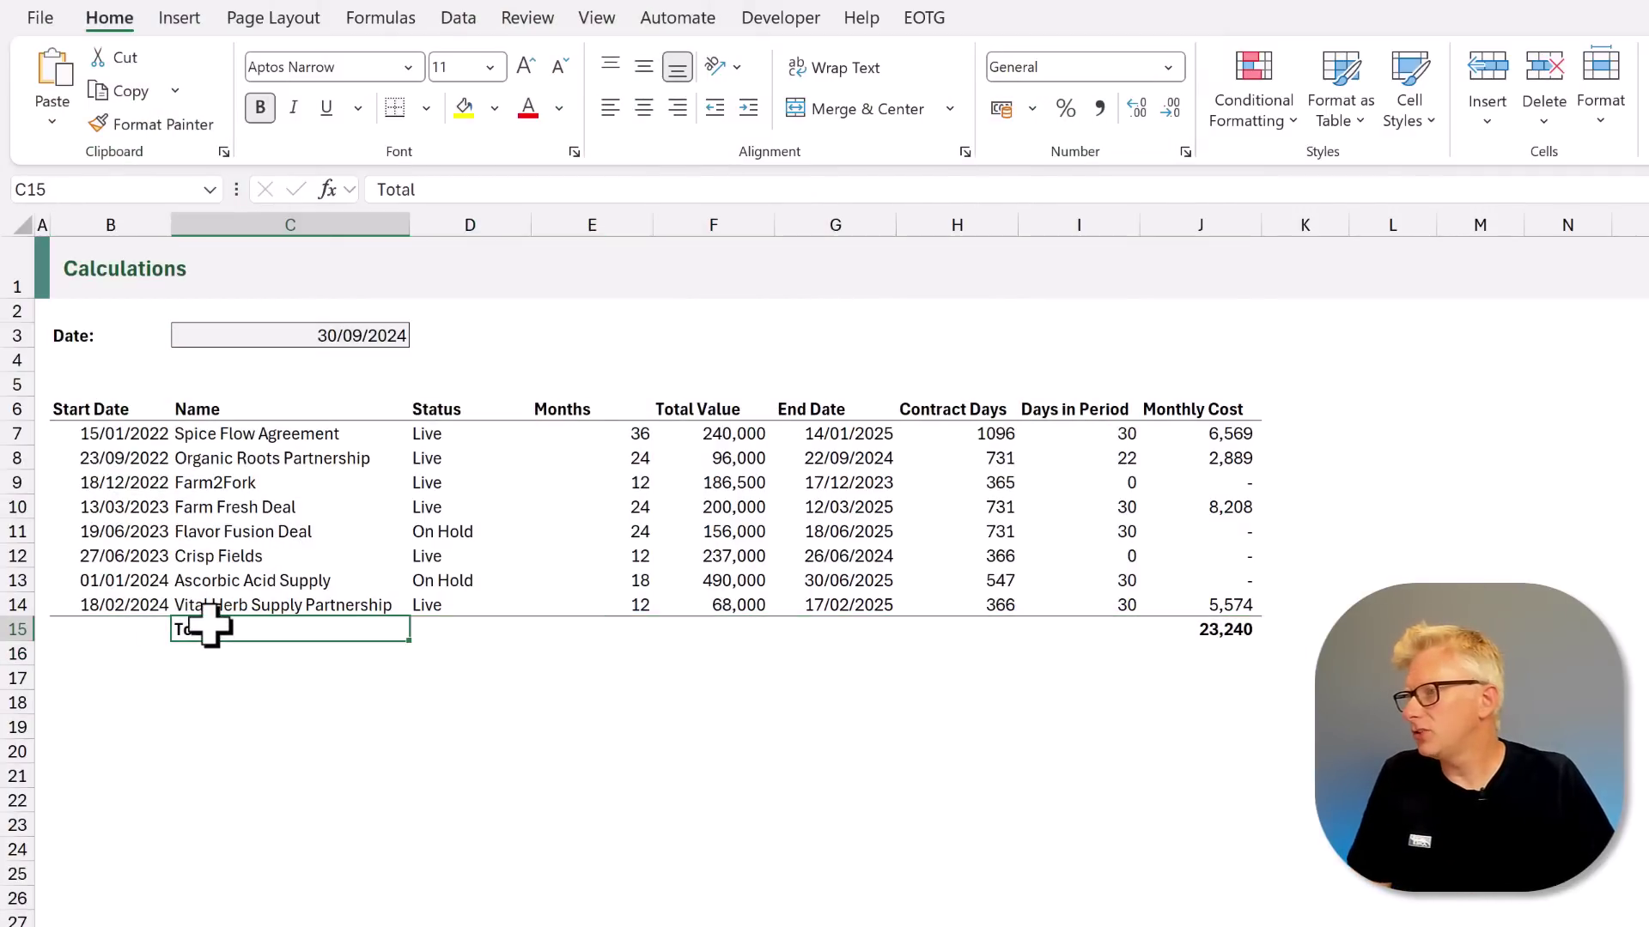
# Clear the Total label and =SUM(J7:J14) formula from row 15, A15 to K15
pyautogui.click(1241, 630)
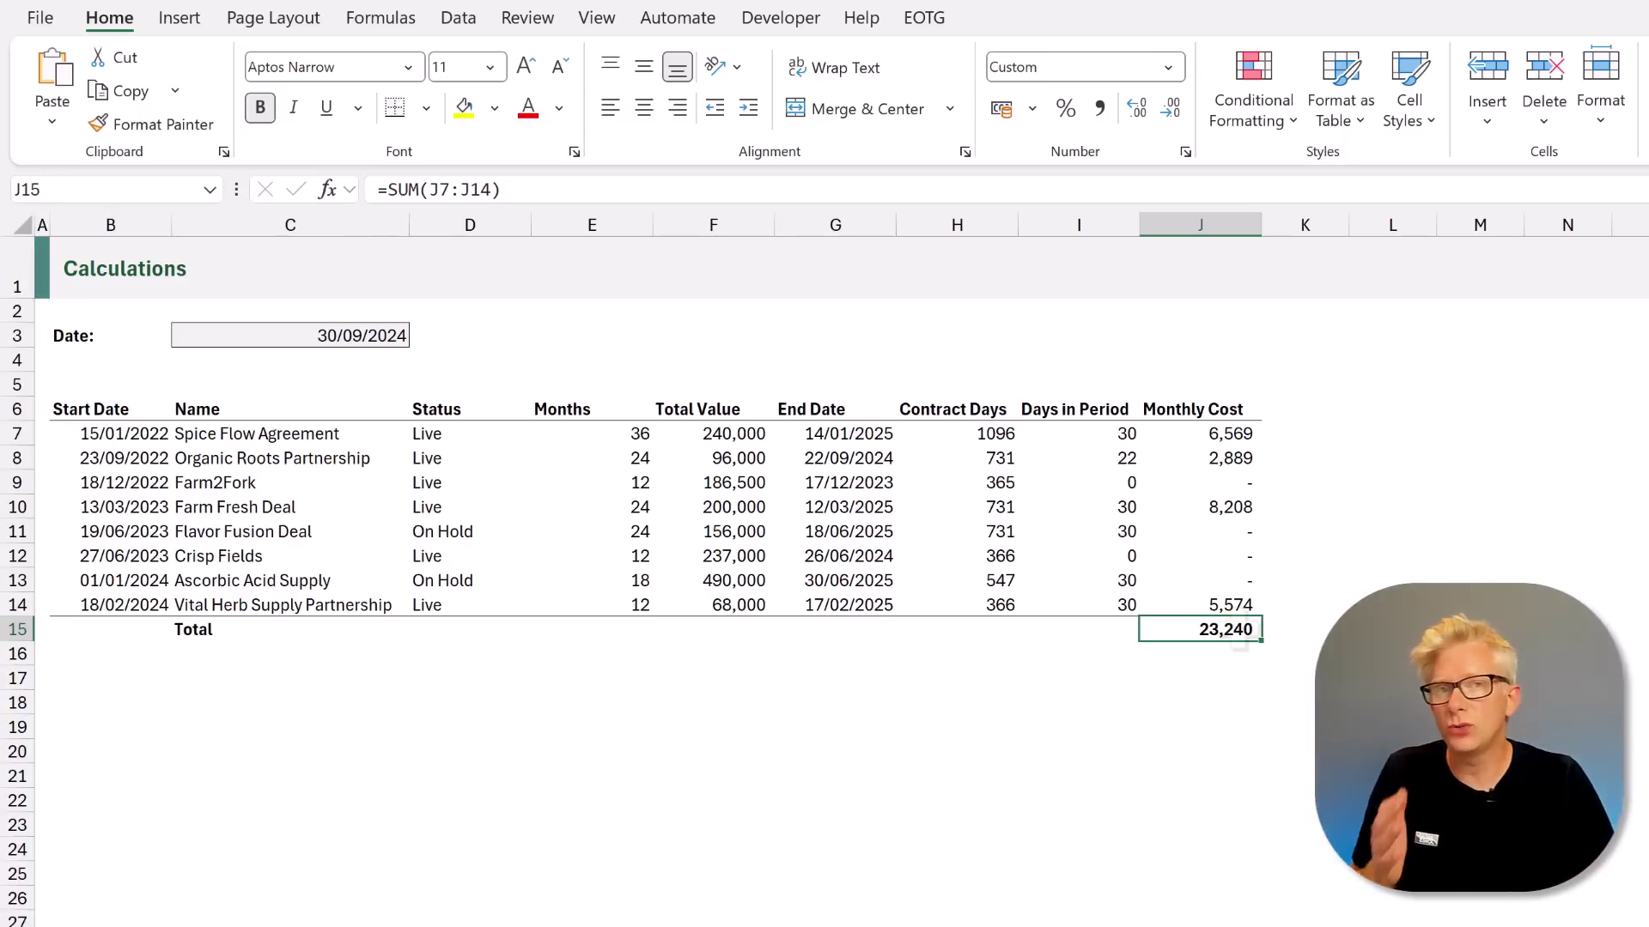
pyautogui.click(1305, 629)
pyautogui.moveTo(1305, 630)
pyautogui.mouseDown()
pyautogui.moveTo(1303, 644)
pyautogui.moveTo(52, 633)
pyautogui.mouseUp()
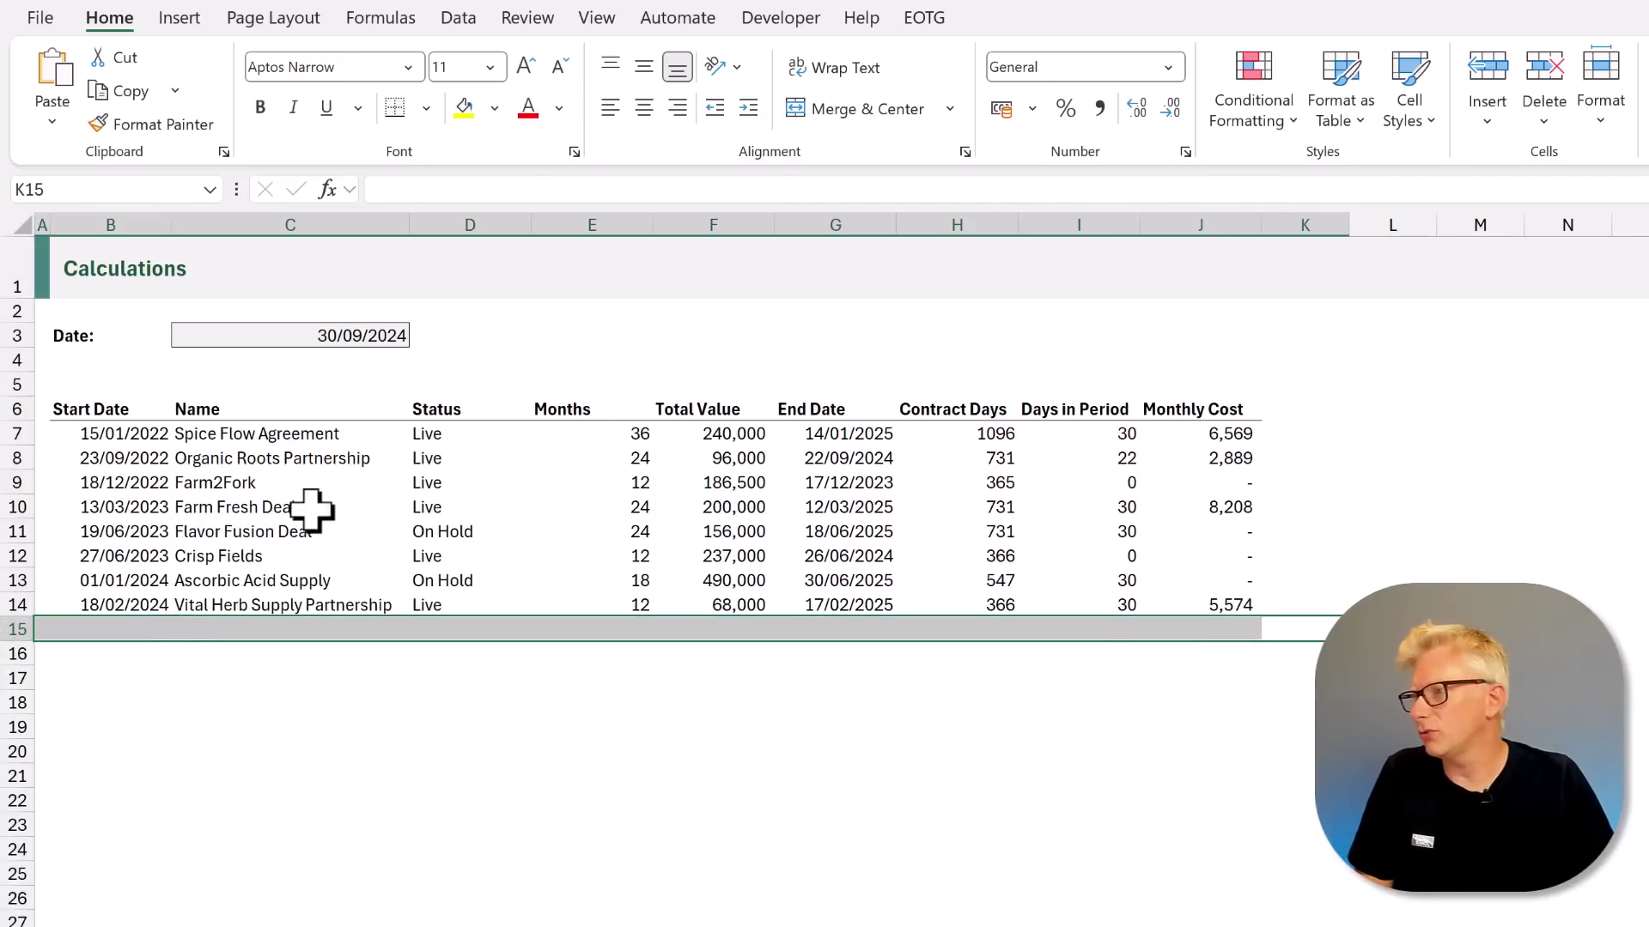
pyautogui.click(296, 432)
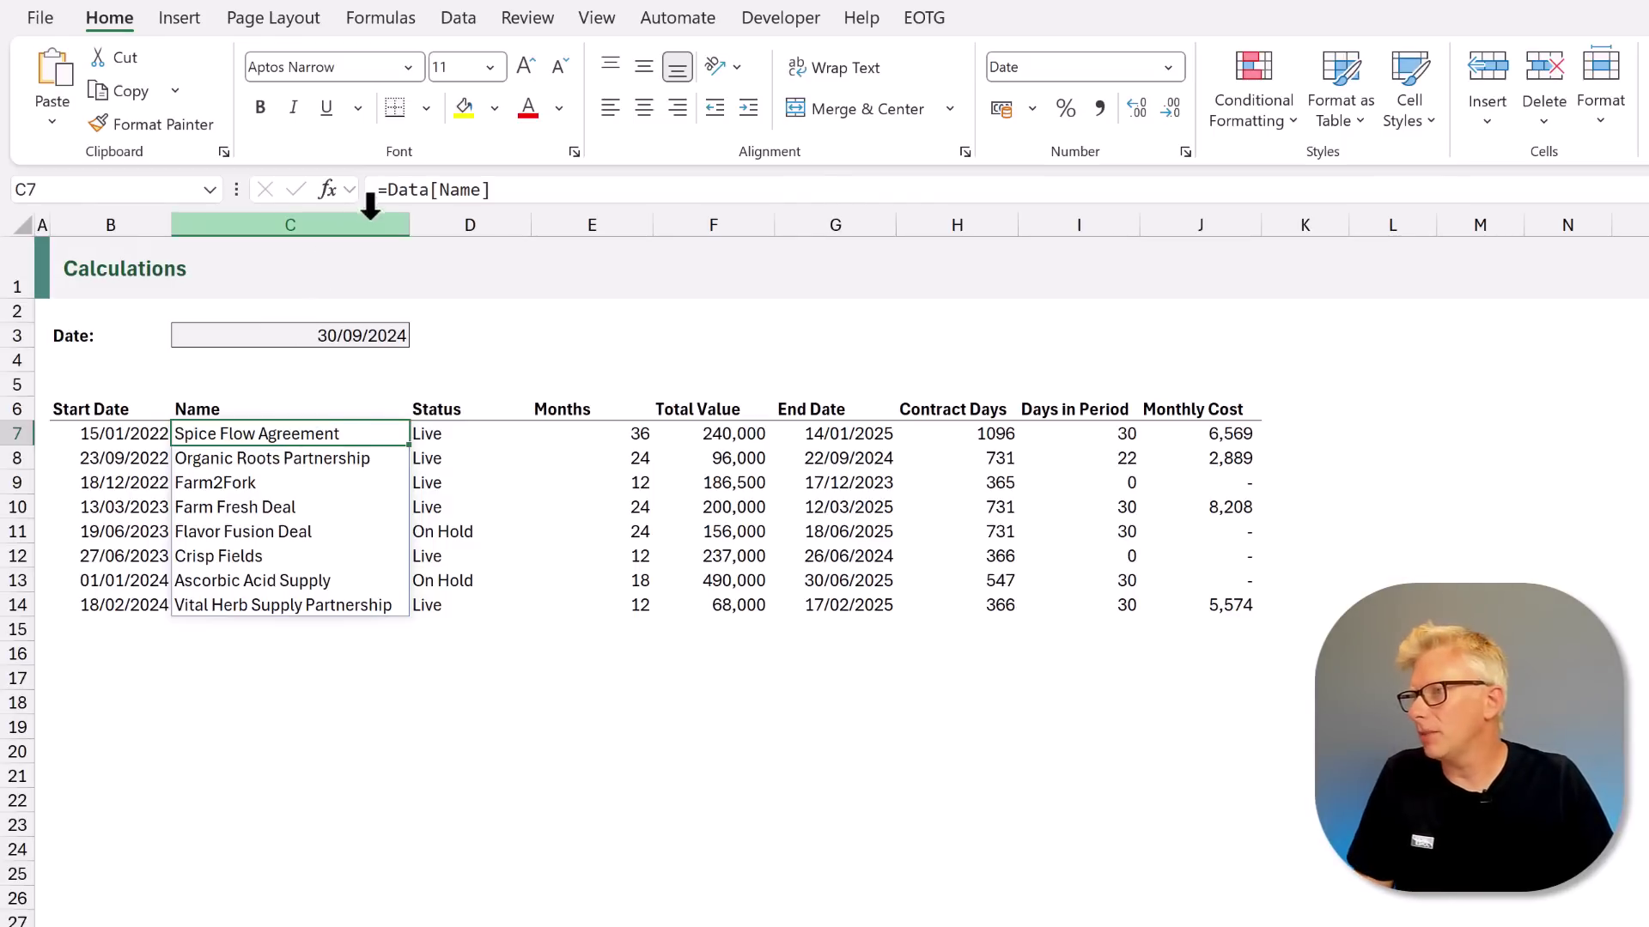
# Change C7 to =VSTACK(Data[Name],"Total") so Total spills into row 15
pyautogui.click(389, 191)
pyautogui.write('VSTACK(Data[Name]')
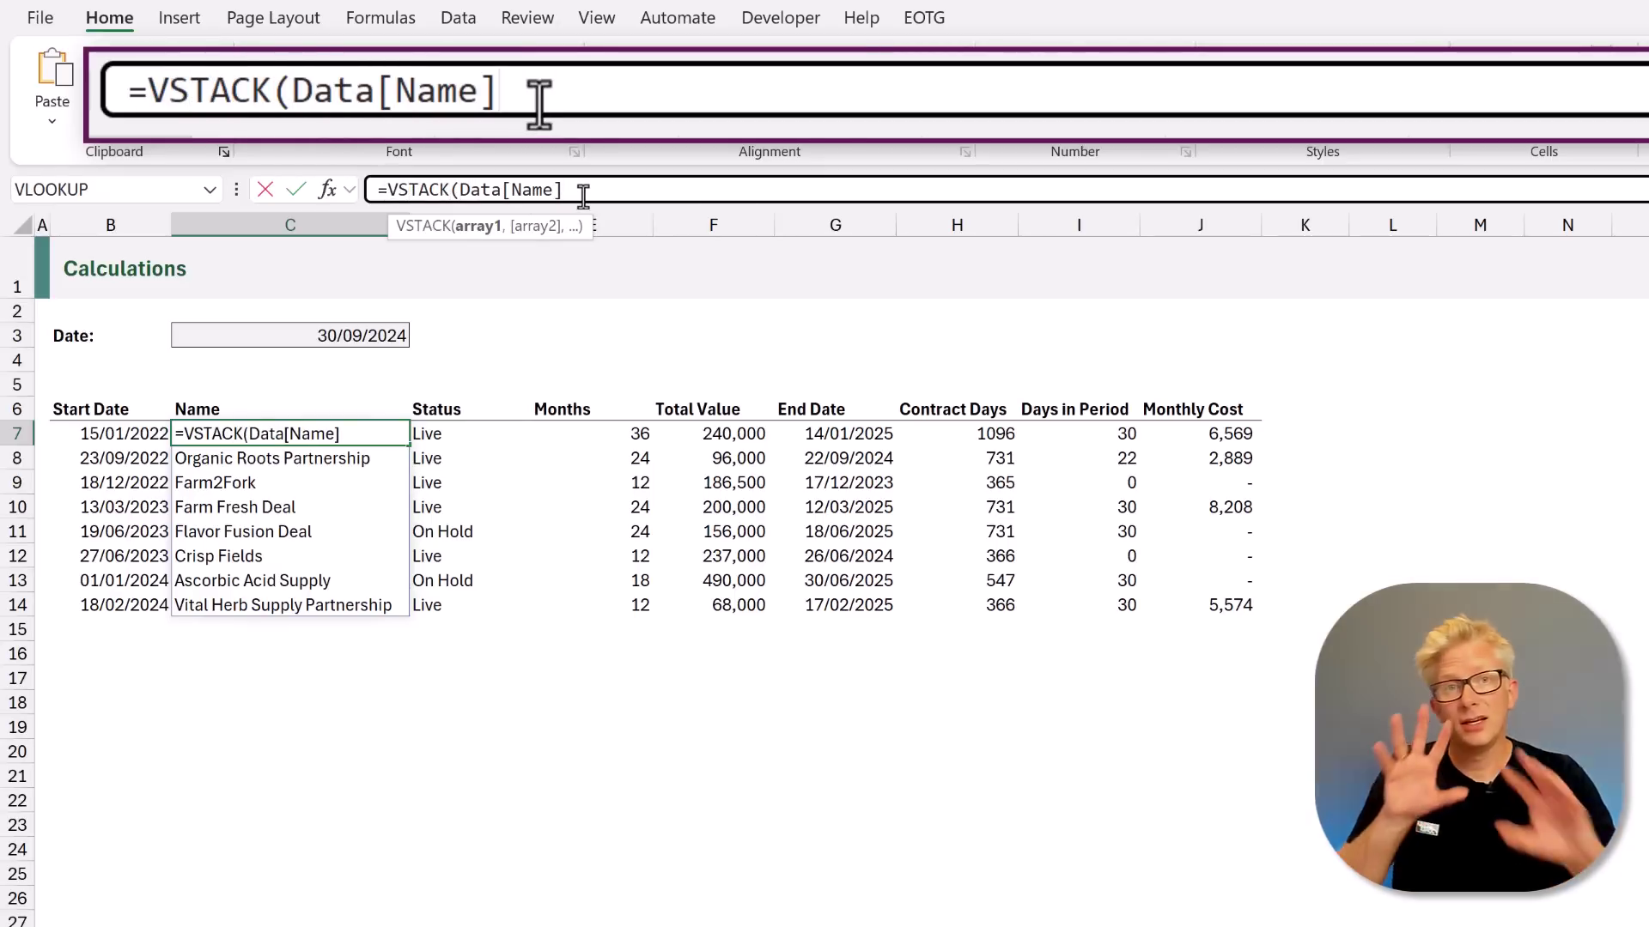
pyautogui.write(',"Total")')
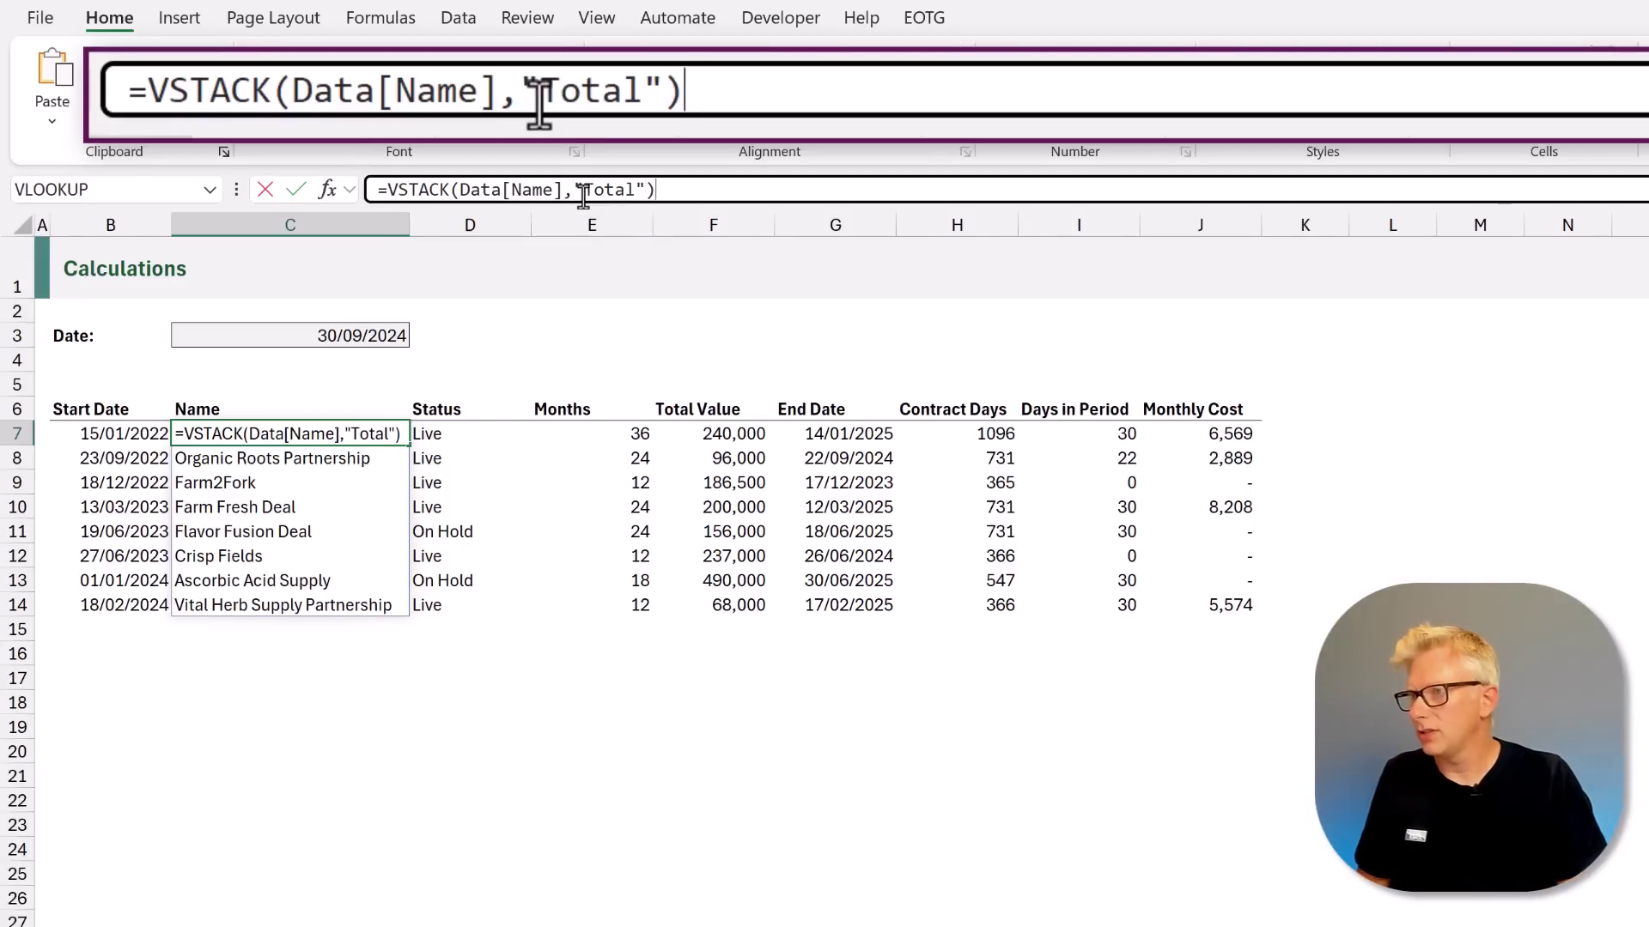
pyautogui.hotkey('ctrl', 'Return')
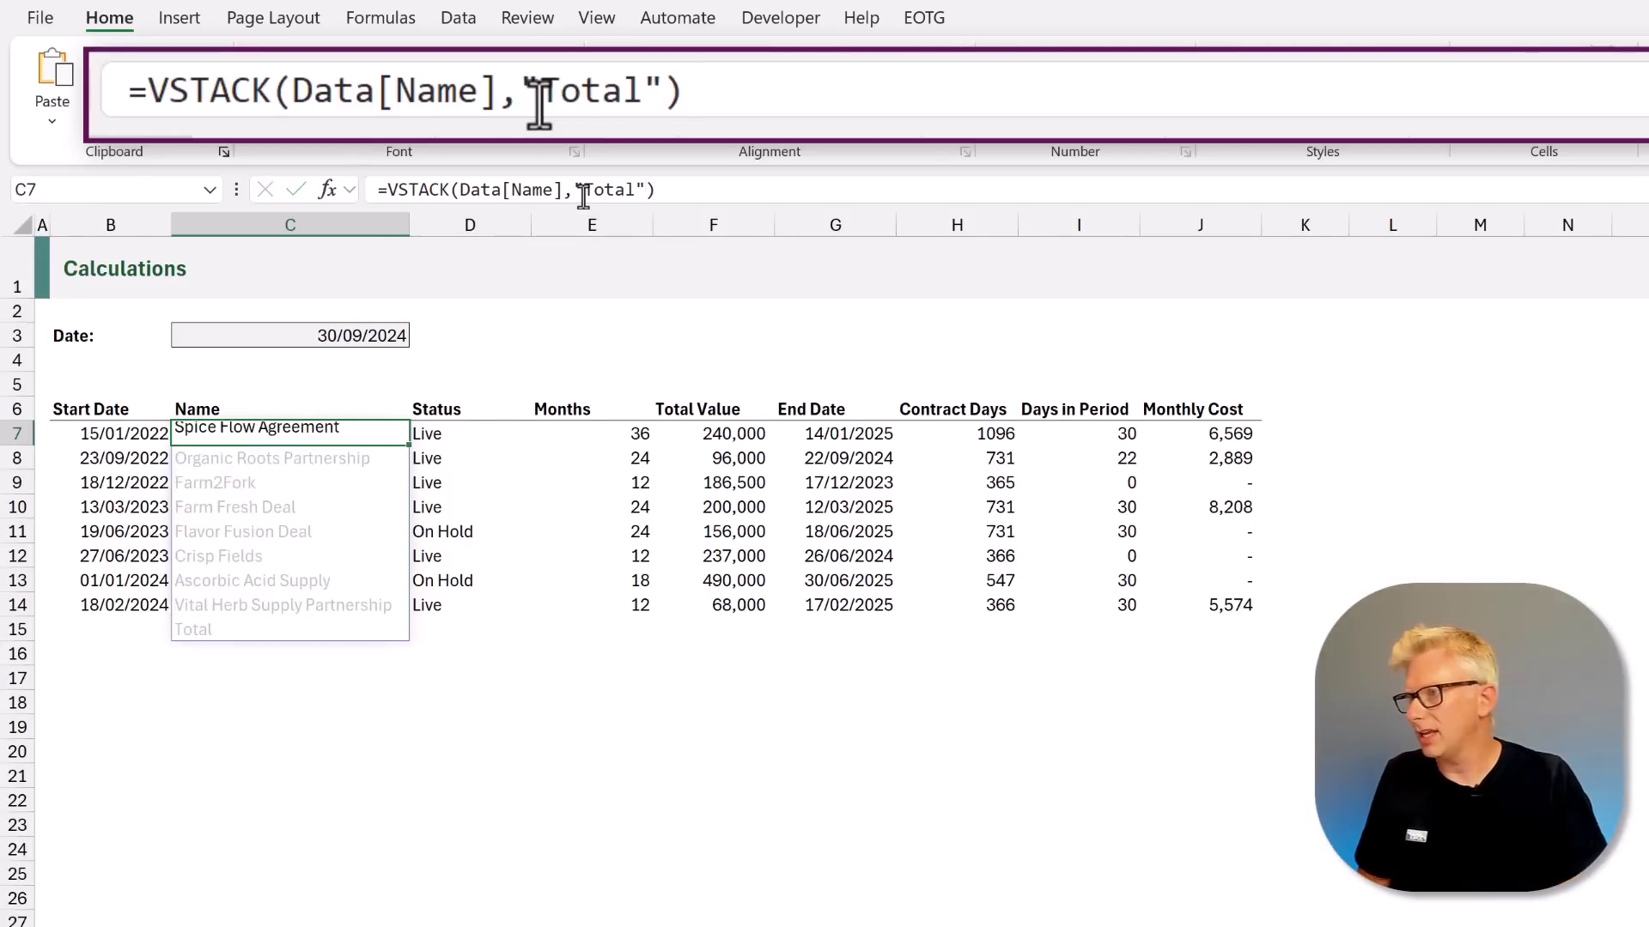
pyautogui.click(251, 627)
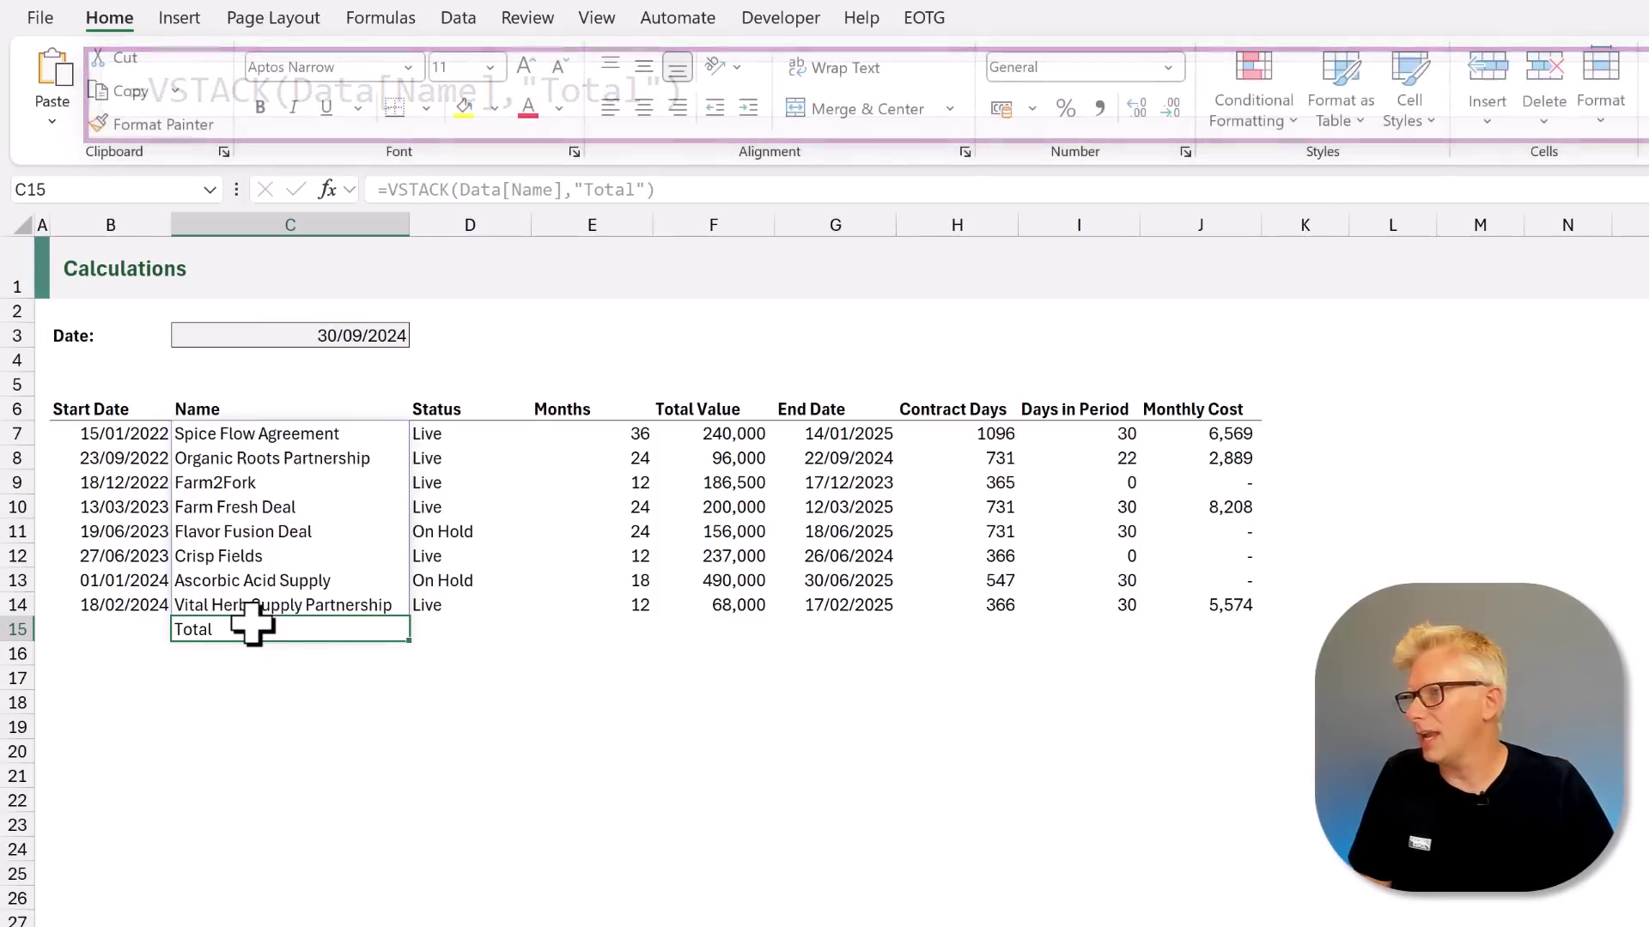
pyautogui.click(1187, 436)
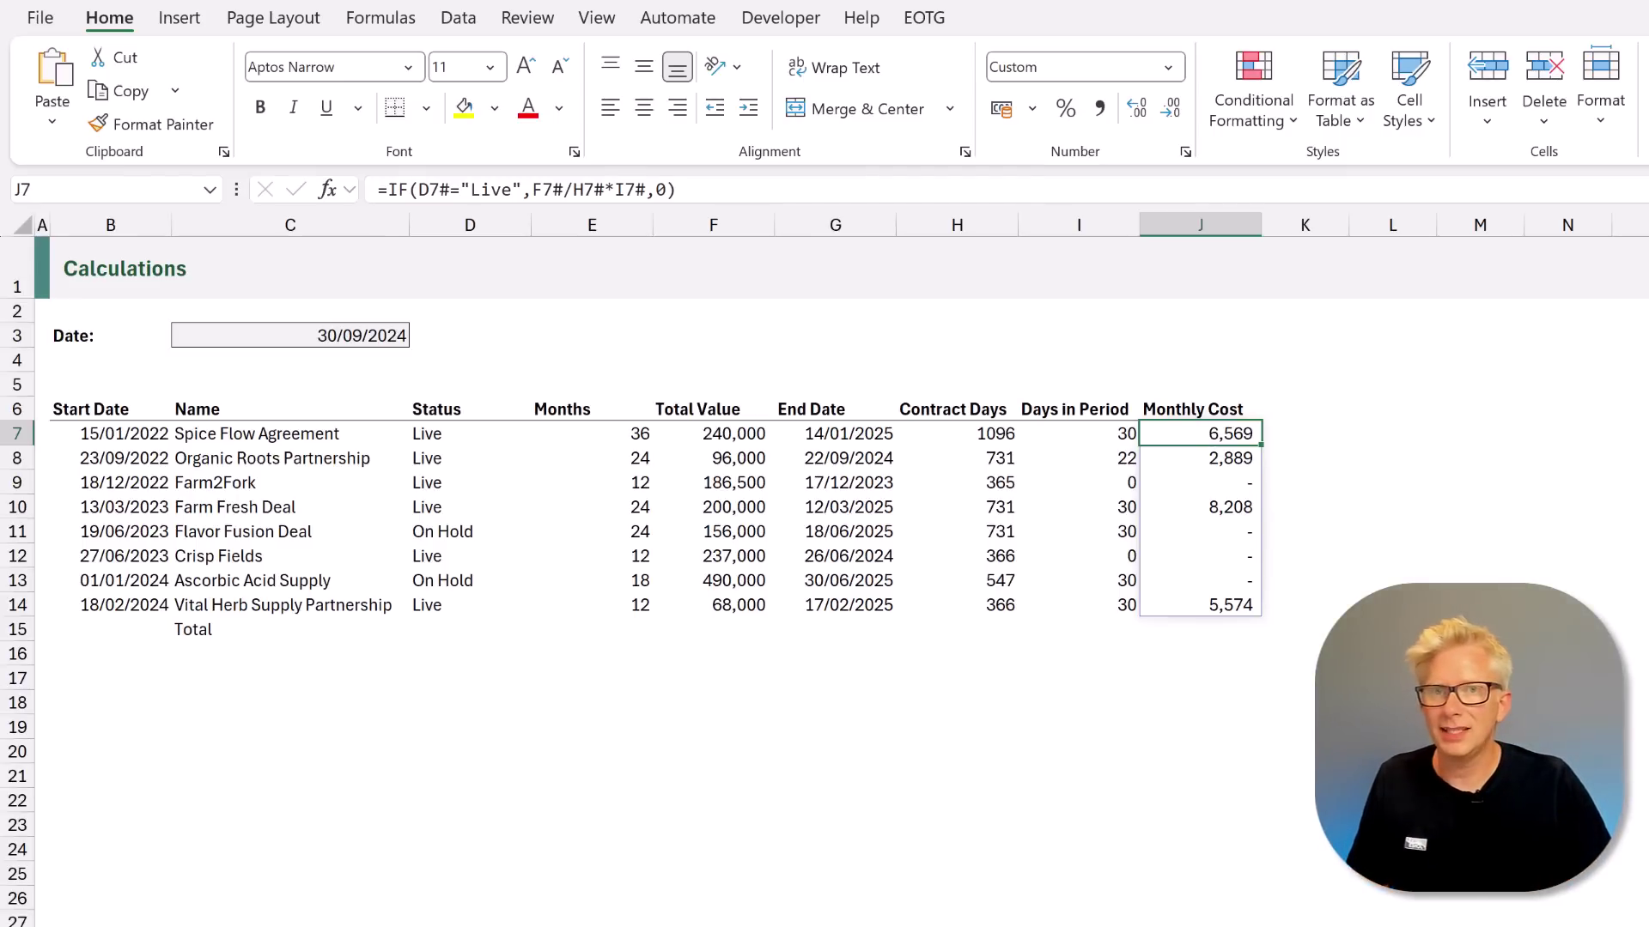
# Wrap J7's formula in LET(values,…, VSTACK(values,SUM(values))) to spill a row-15 total
pyautogui.hotkey('ctrl', 'shift', 'u')
pyautogui.click(388, 191)
pyautogui.write('LET(')
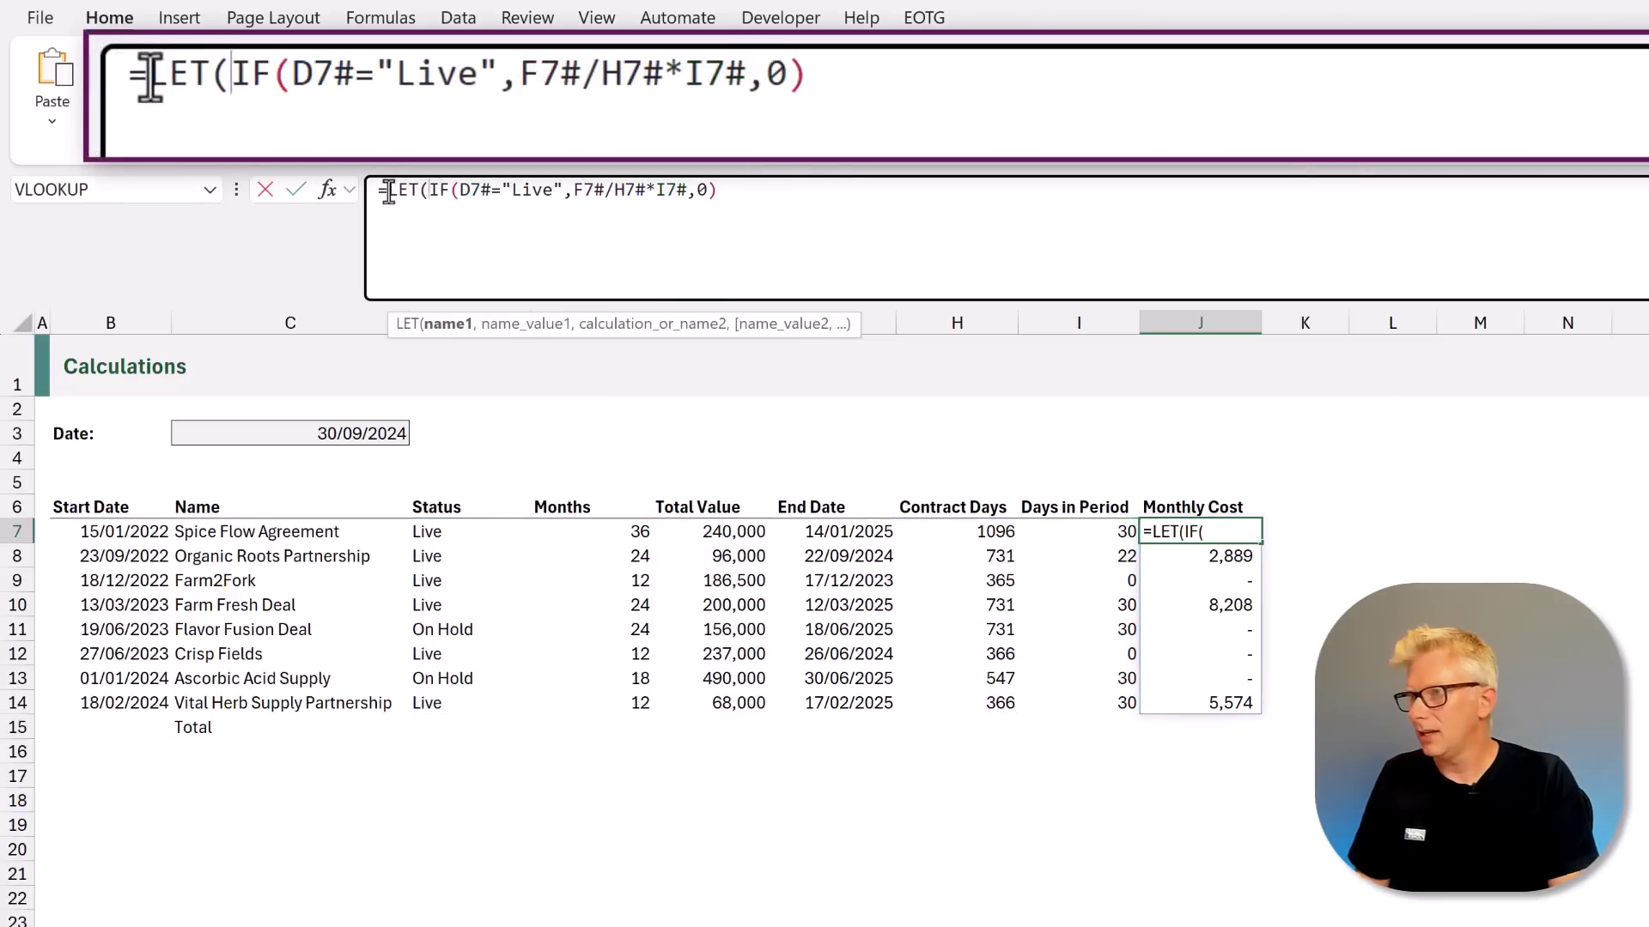
pyautogui.write('values,')
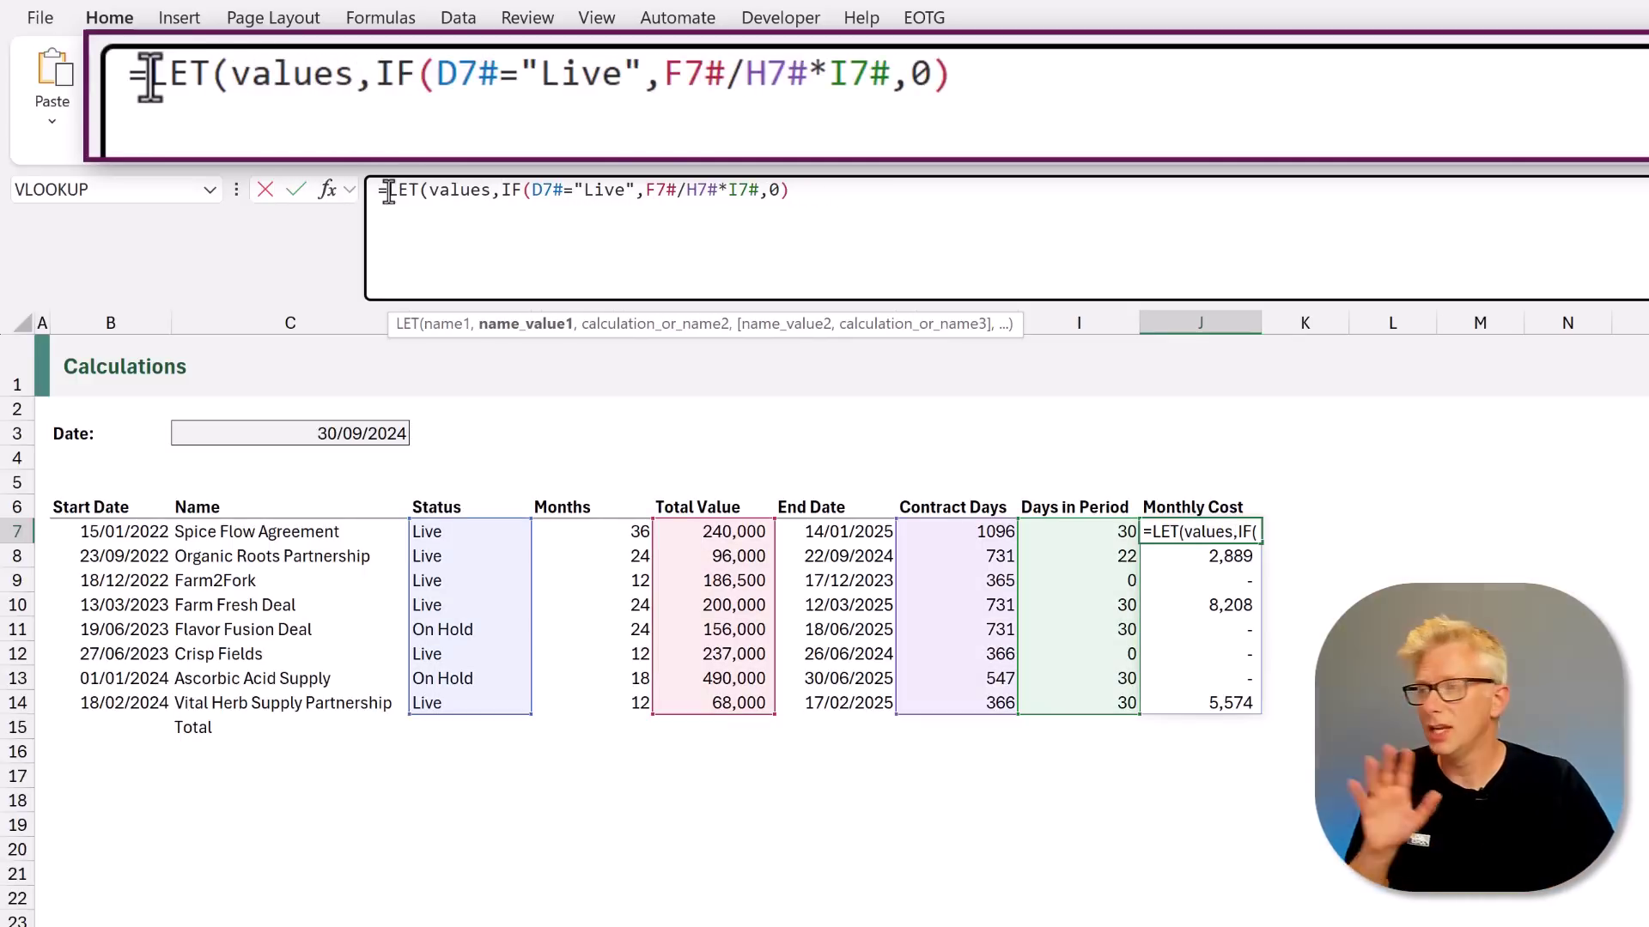
pyautogui.click(834, 191)
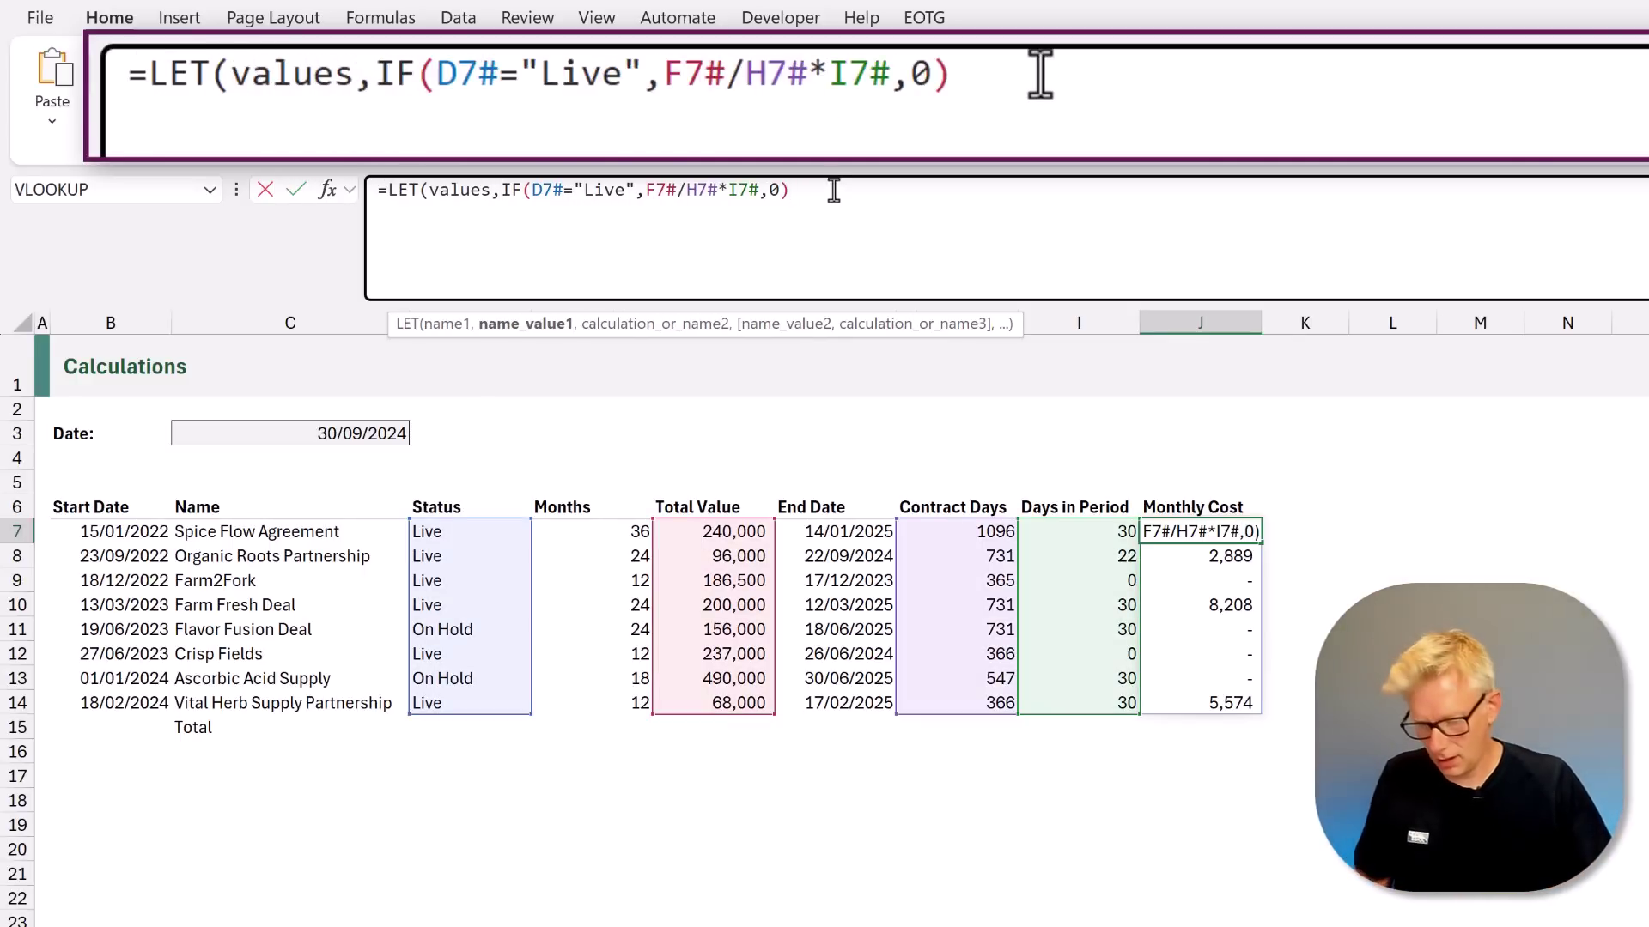
pyautogui.write(', ')
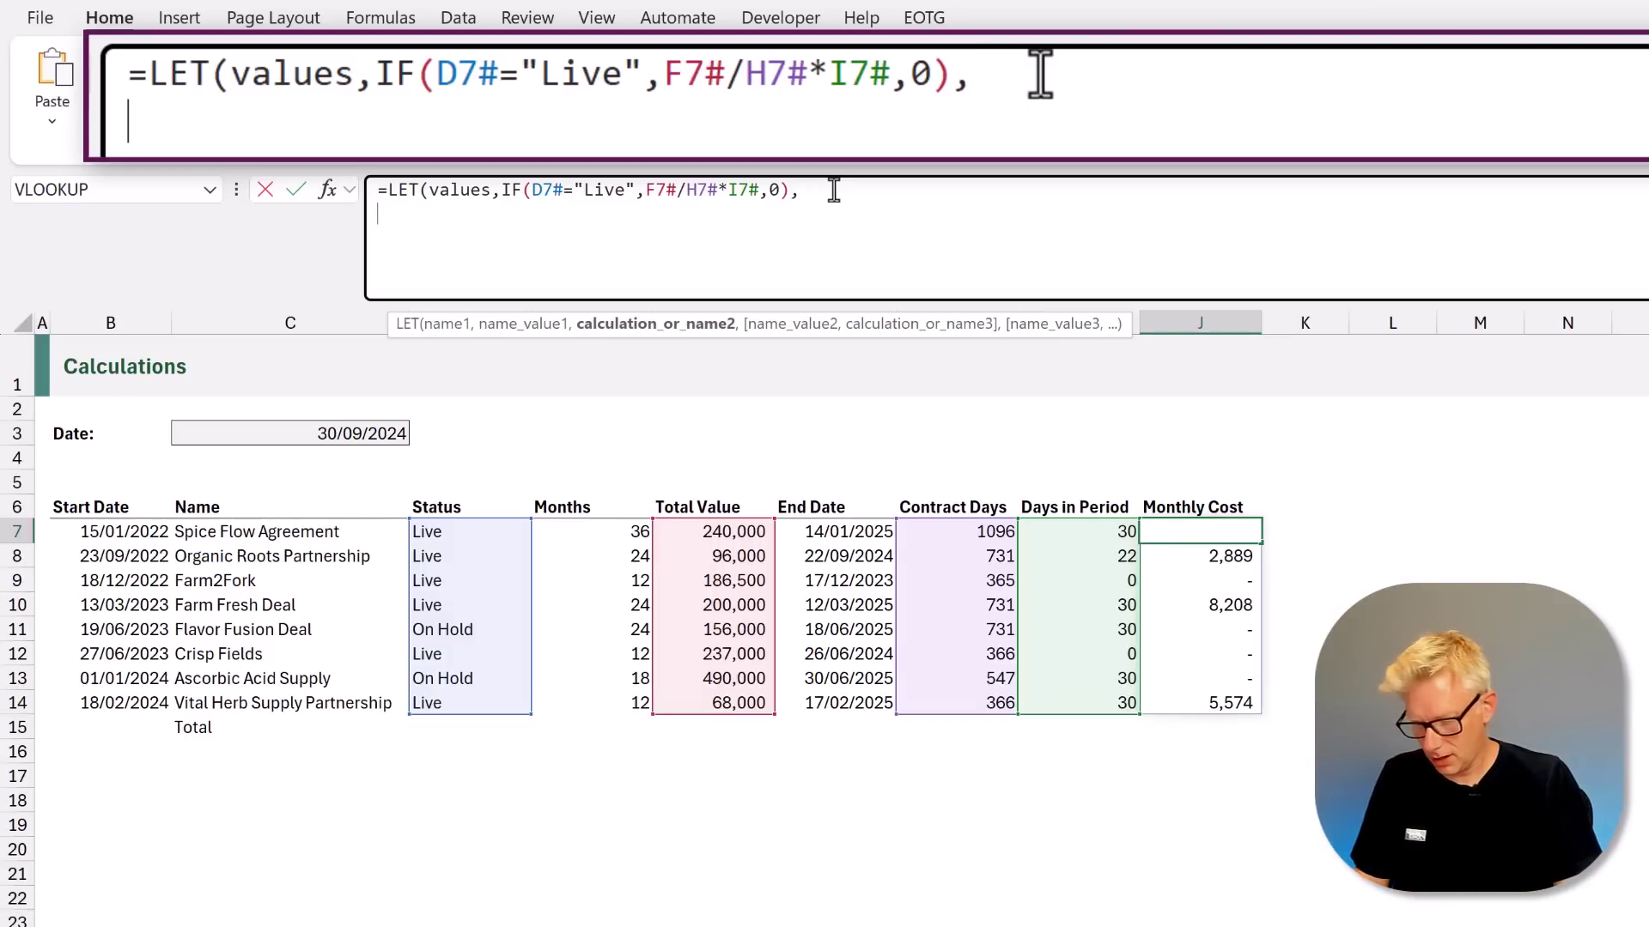
pyautogui.write('VSTACK(')
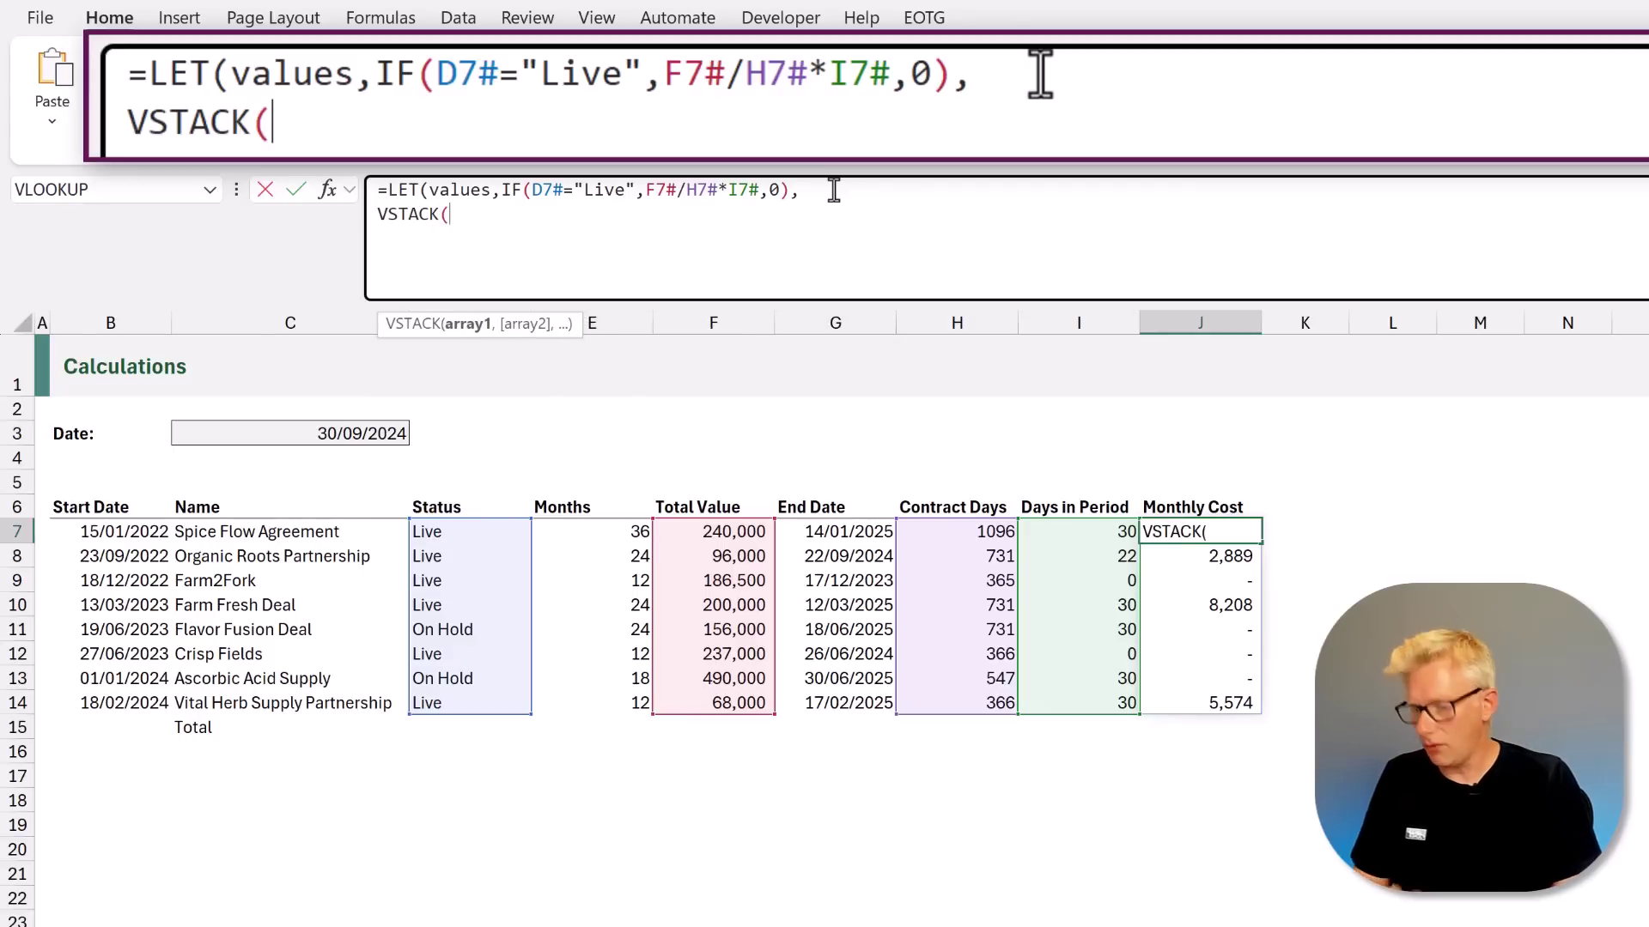
pyautogui.write('values,')
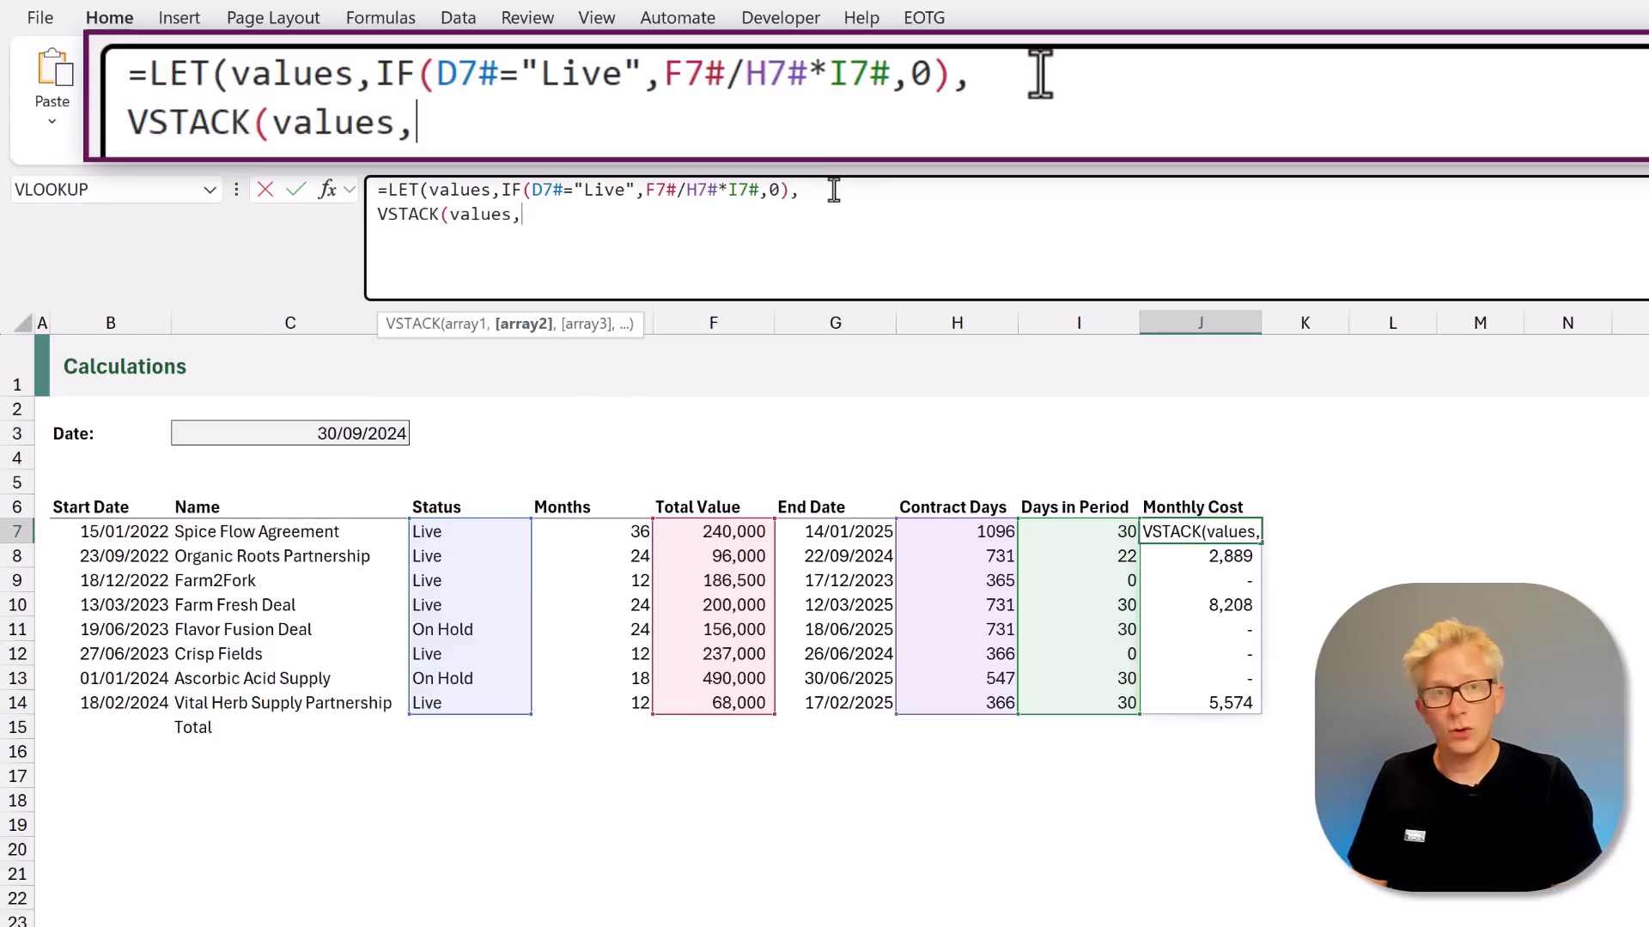
pyautogui.write('SUM')
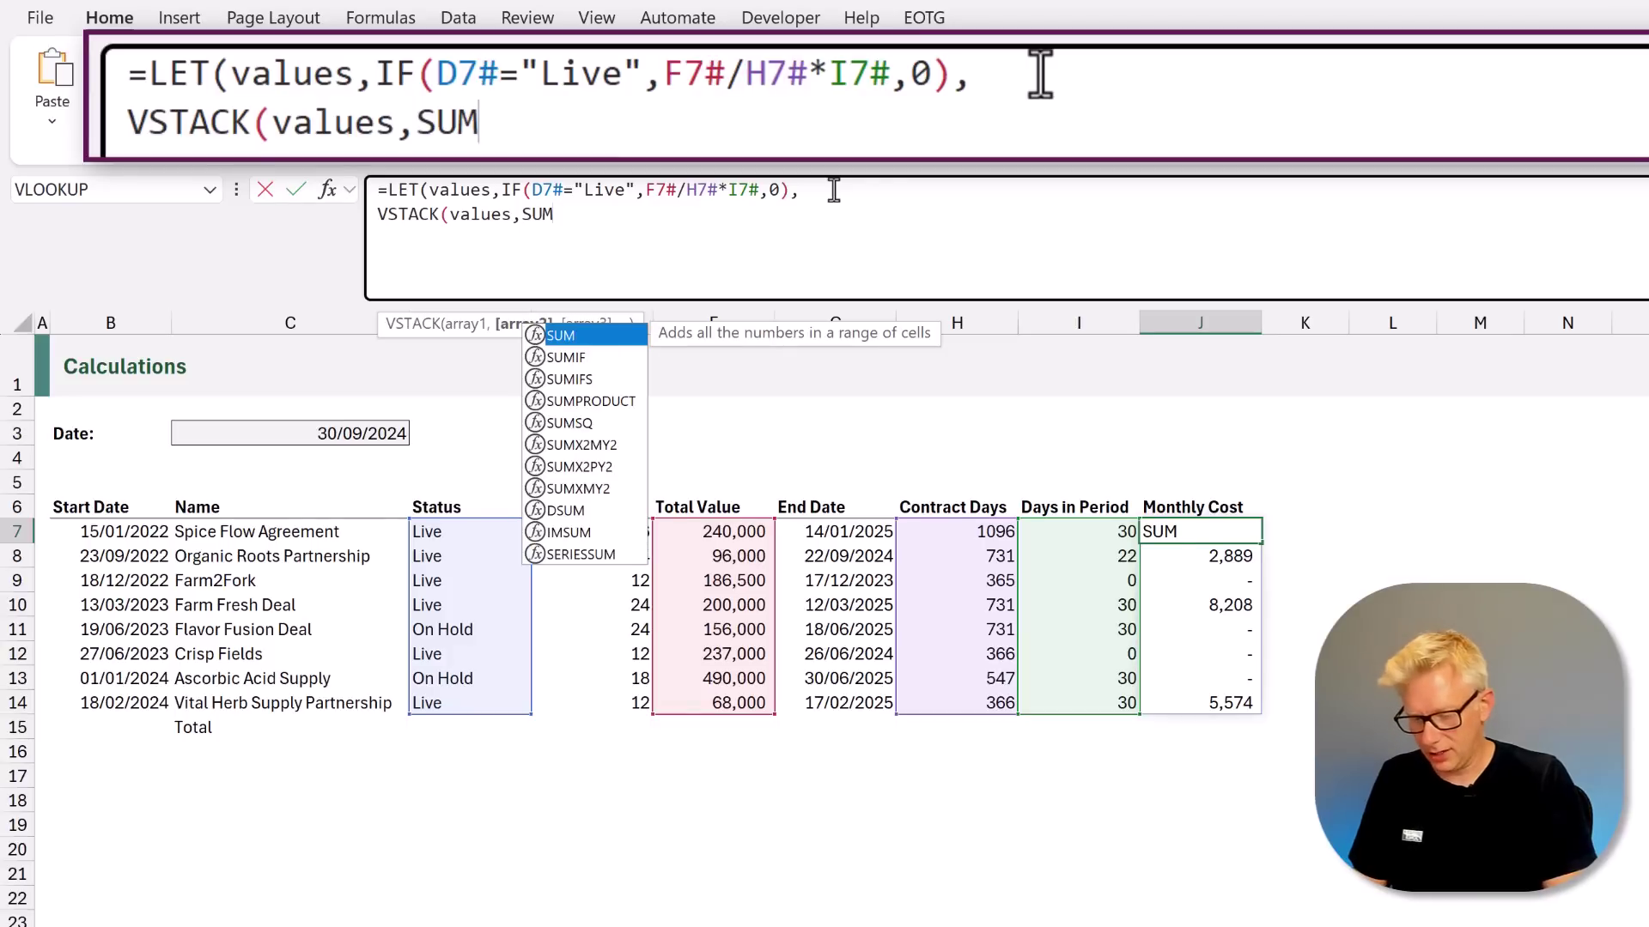
pyautogui.write('(values')
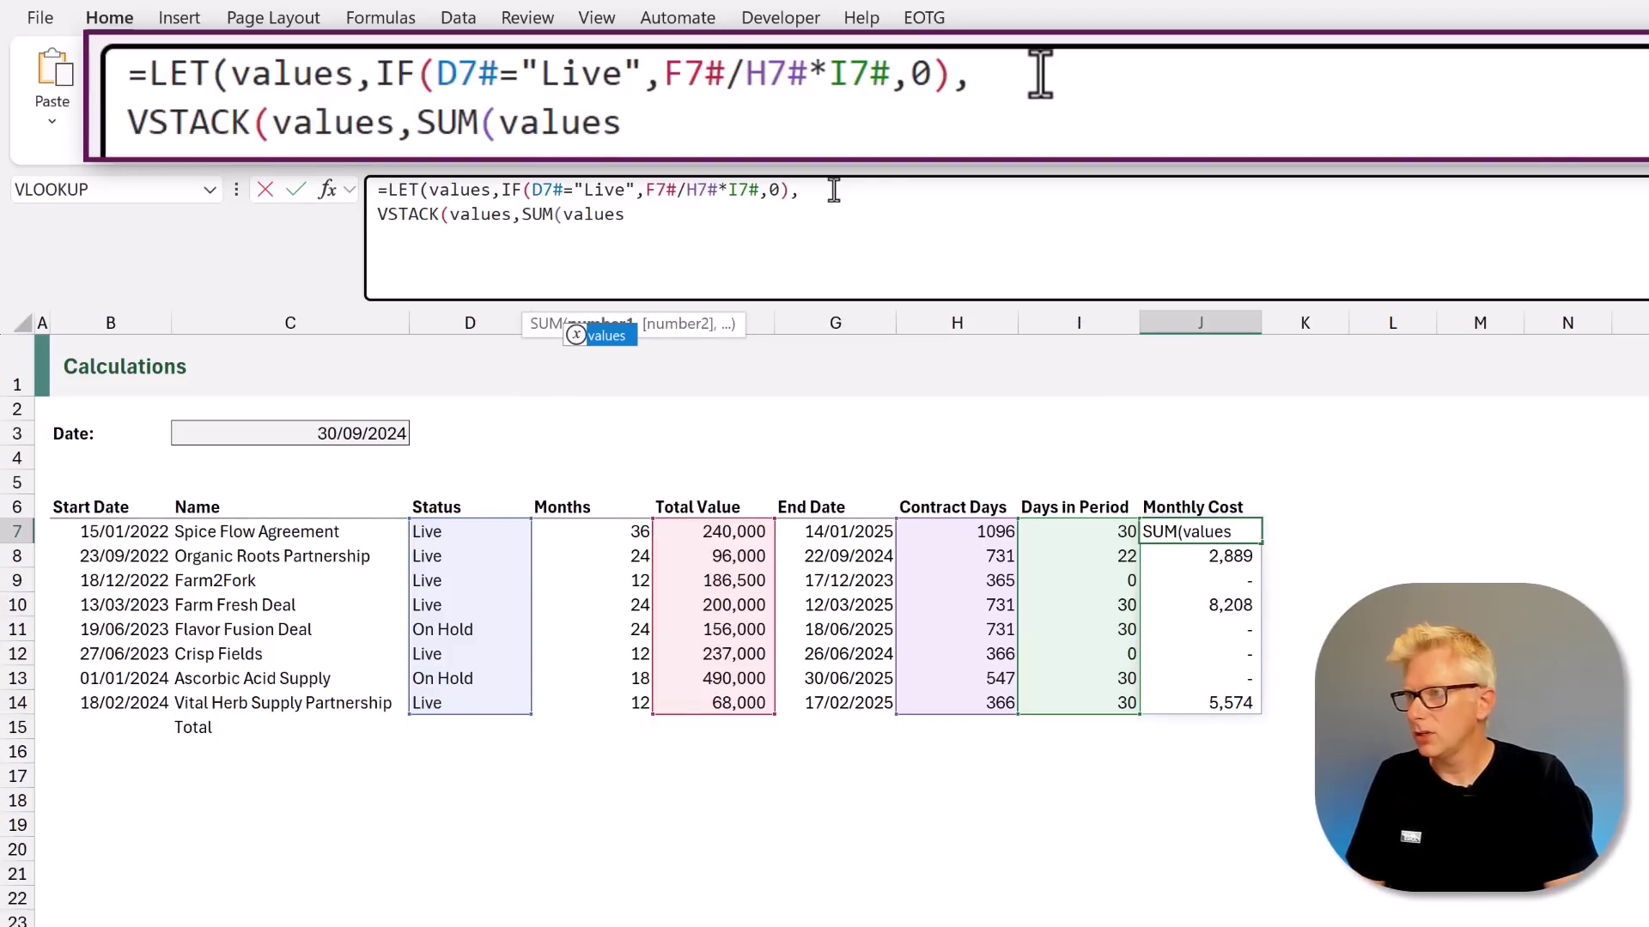
pyautogui.write(')))')
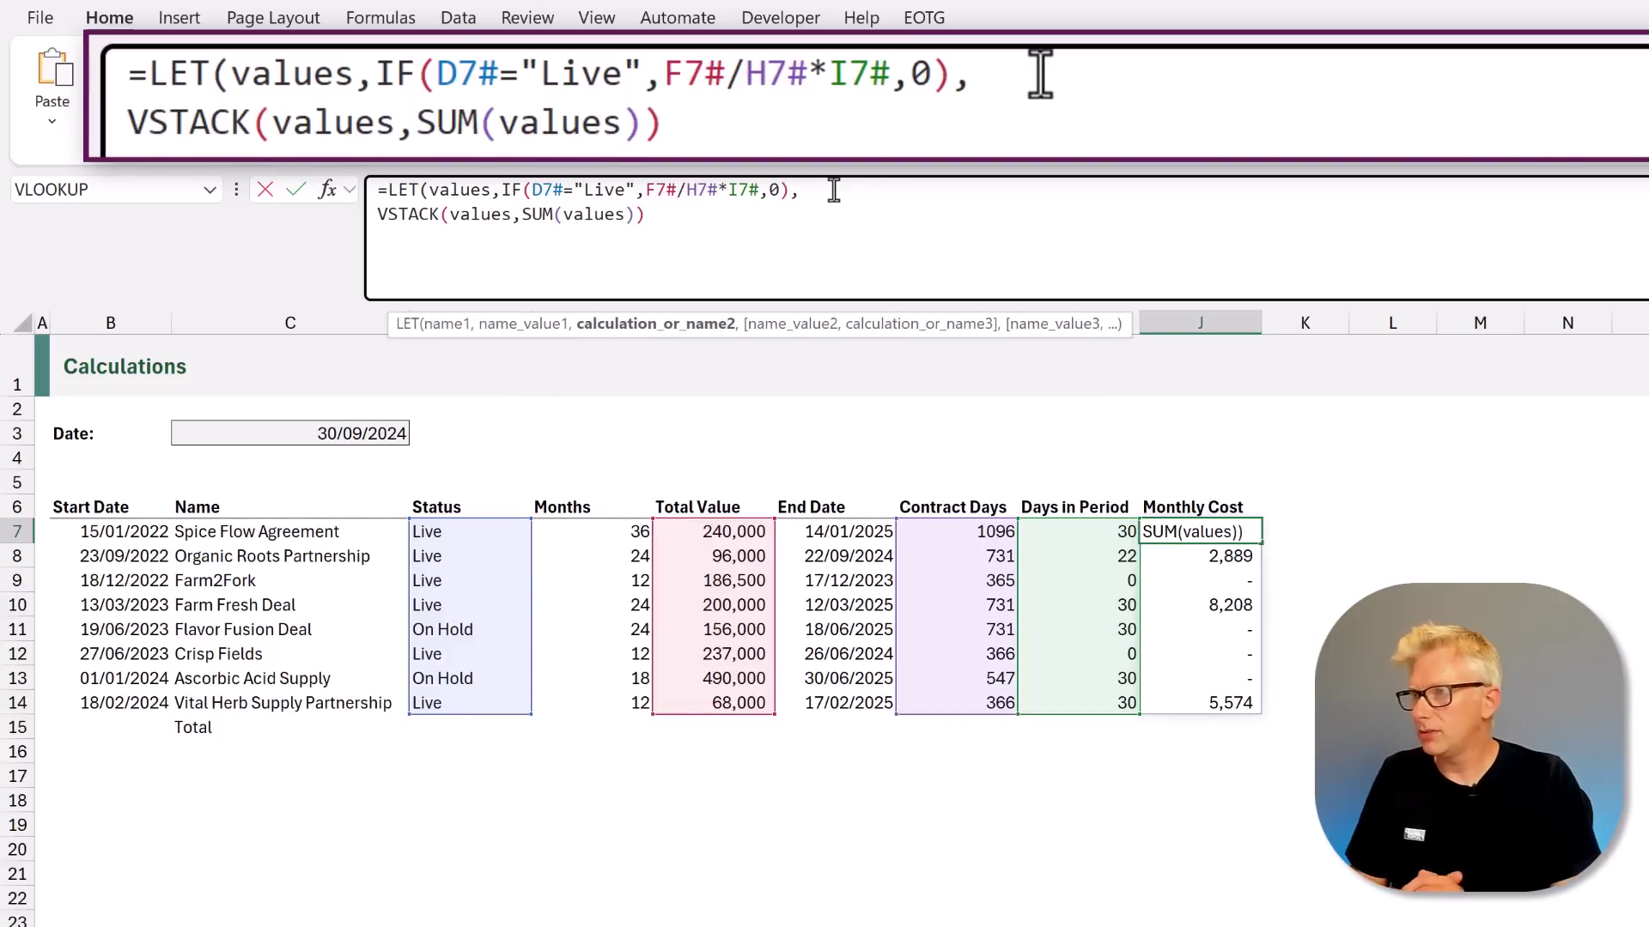
pyautogui.hotkey('ctrl', 'Return')
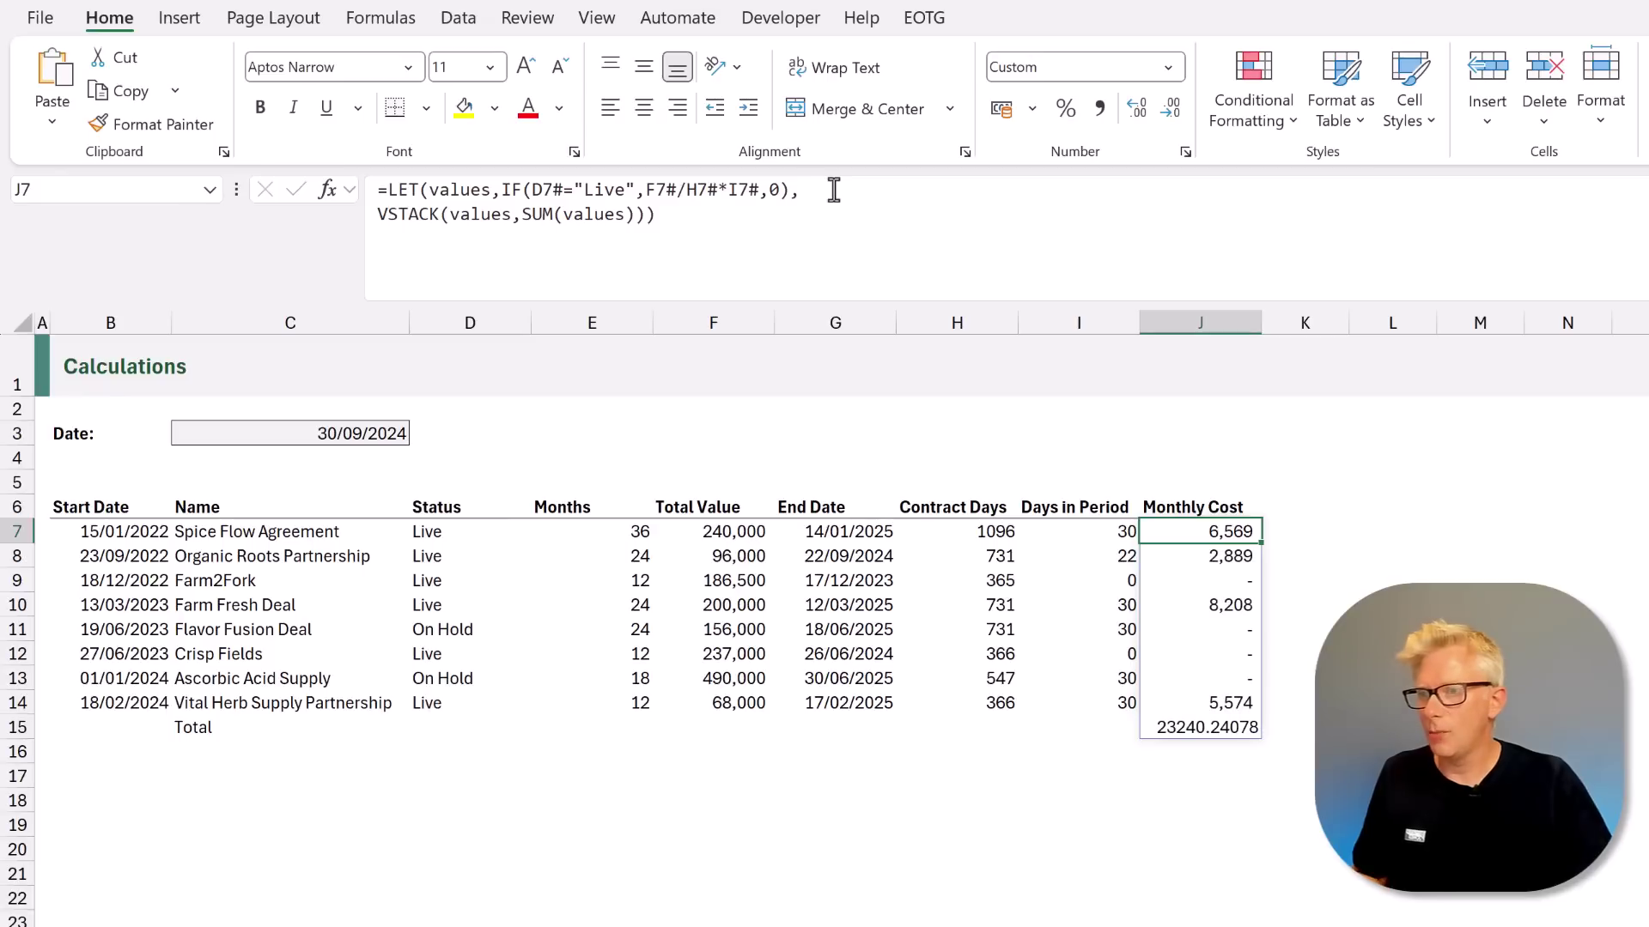
pyautogui.click(1201, 730)
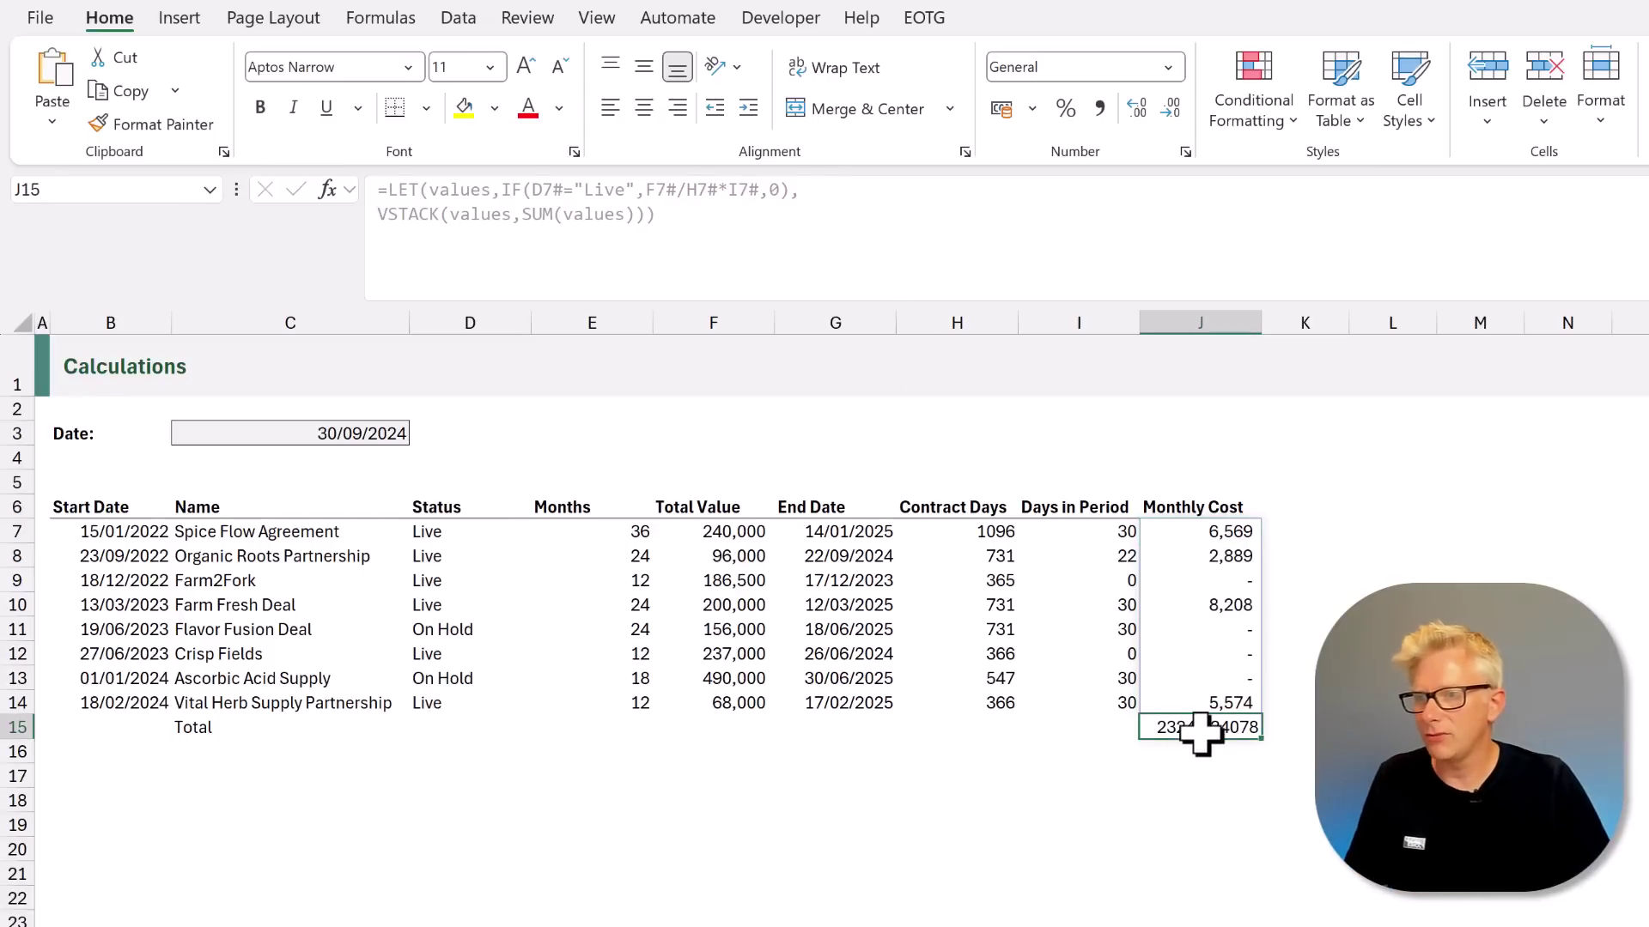
pyautogui.click(206, 728)
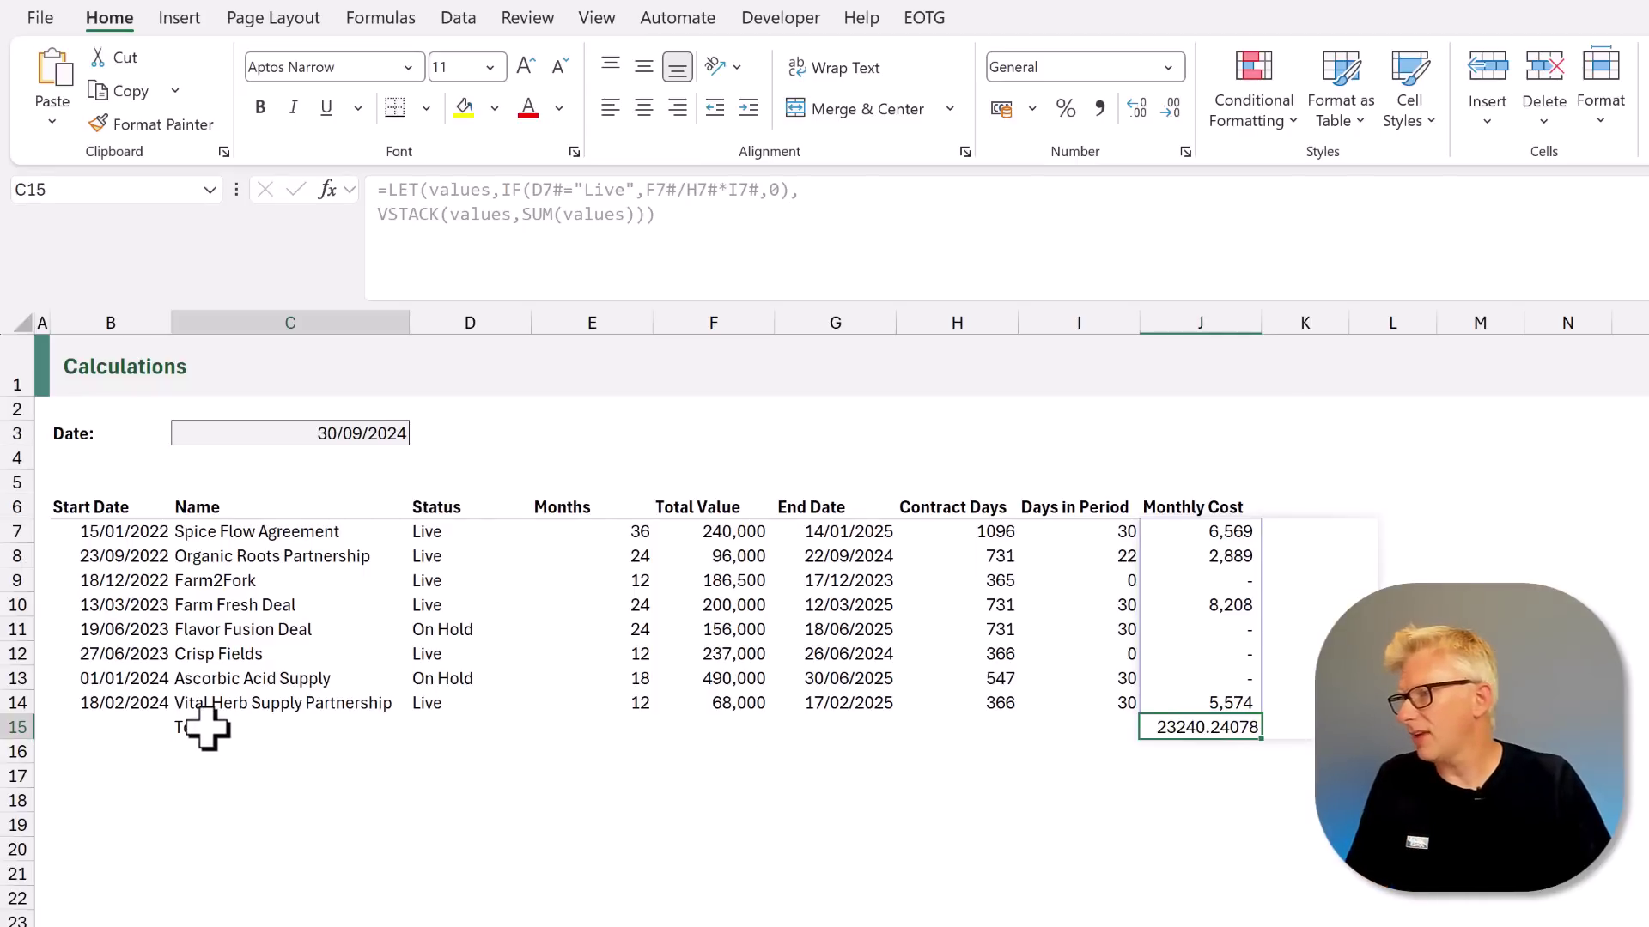
pyautogui.click(1181, 727)
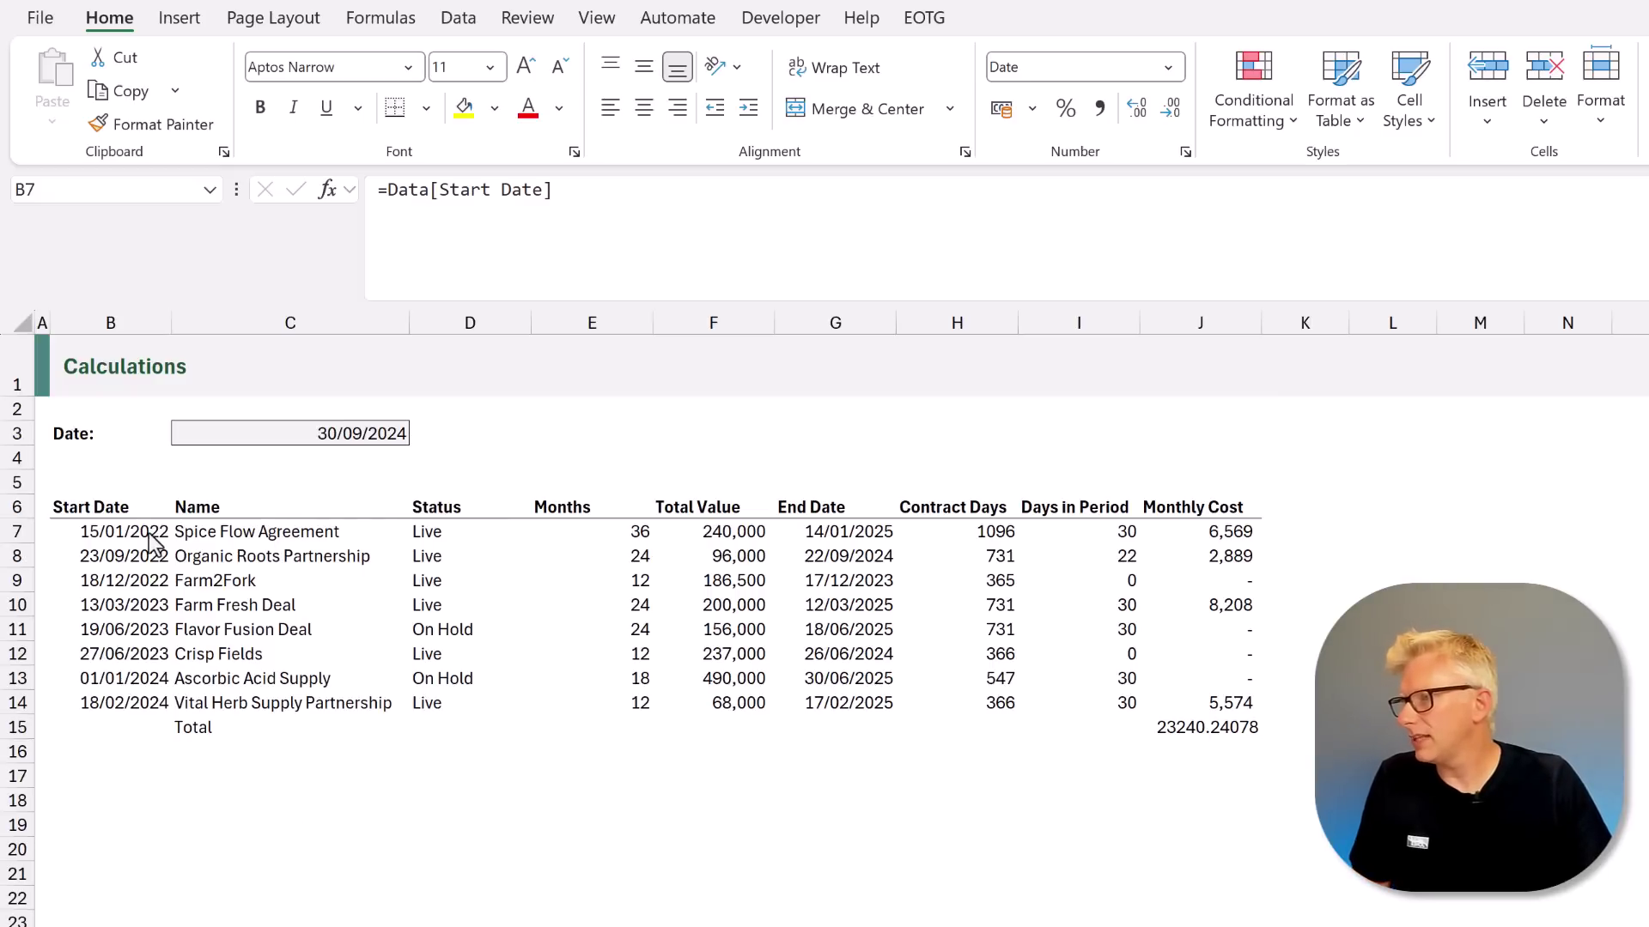
# Paint row 7's B:J formatting down onto rows 8–22, then select B7:J22
pyautogui.moveTo(153, 537)
pyautogui.mouseDown()
pyautogui.moveTo(121, 530)
pyautogui.moveTo(1330, 461)
pyautogui.moveTo(1215, 529)
pyautogui.mouseUp()
pyautogui.click(129, 136)
pyautogui.moveTo(121, 559)
pyautogui.mouseDown()
pyautogui.moveTo(1038, 875)
pyautogui.moveTo(1188, 896)
pyautogui.mouseUp()
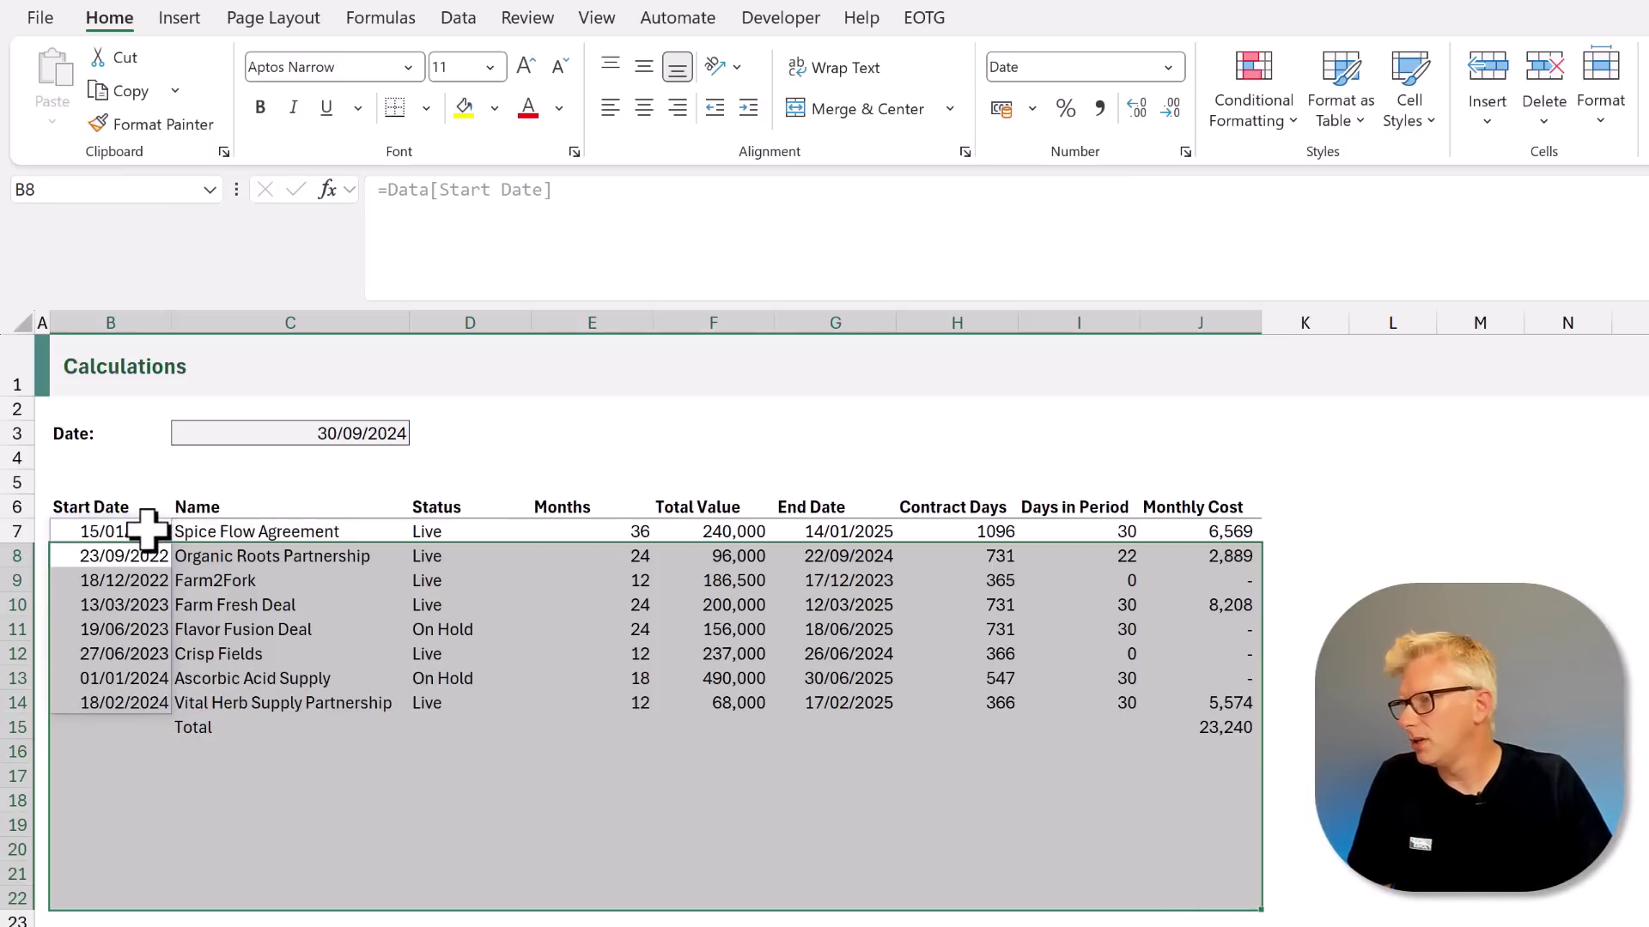
pyautogui.moveTo(148, 530); pyautogui.dragTo(1240, 891)
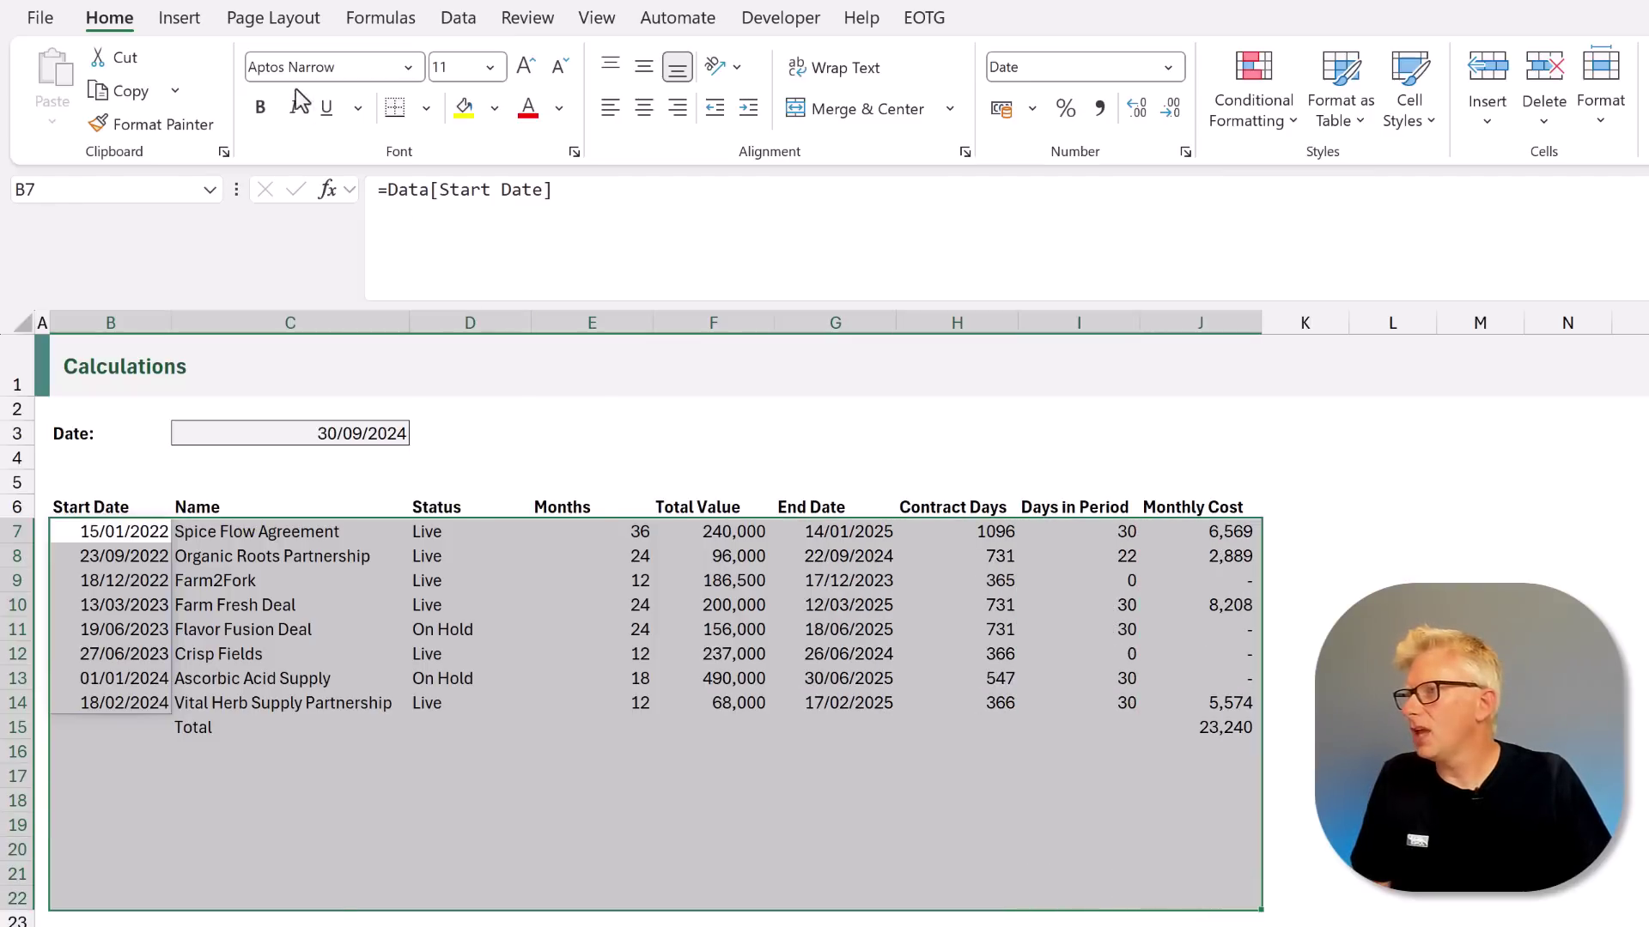
# Create a formula-based conditional formatting rule with the condition =$C7="Total"
pyautogui.click(1255, 80)
pyautogui.click(1314, 429)
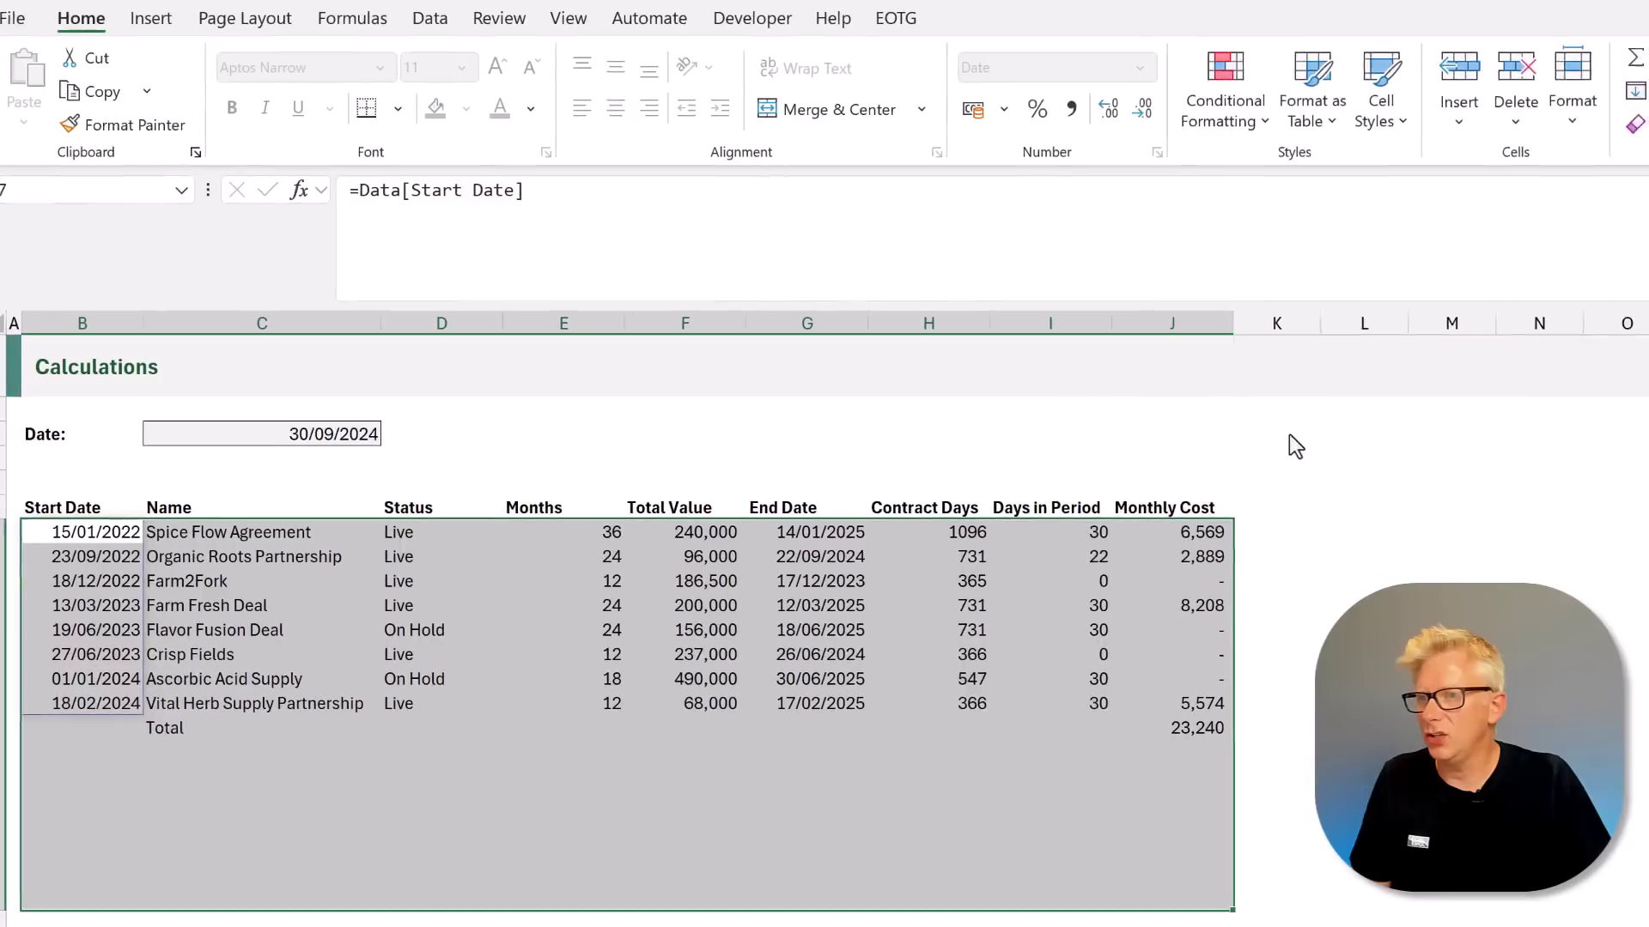
pyautogui.click(1153, 272)
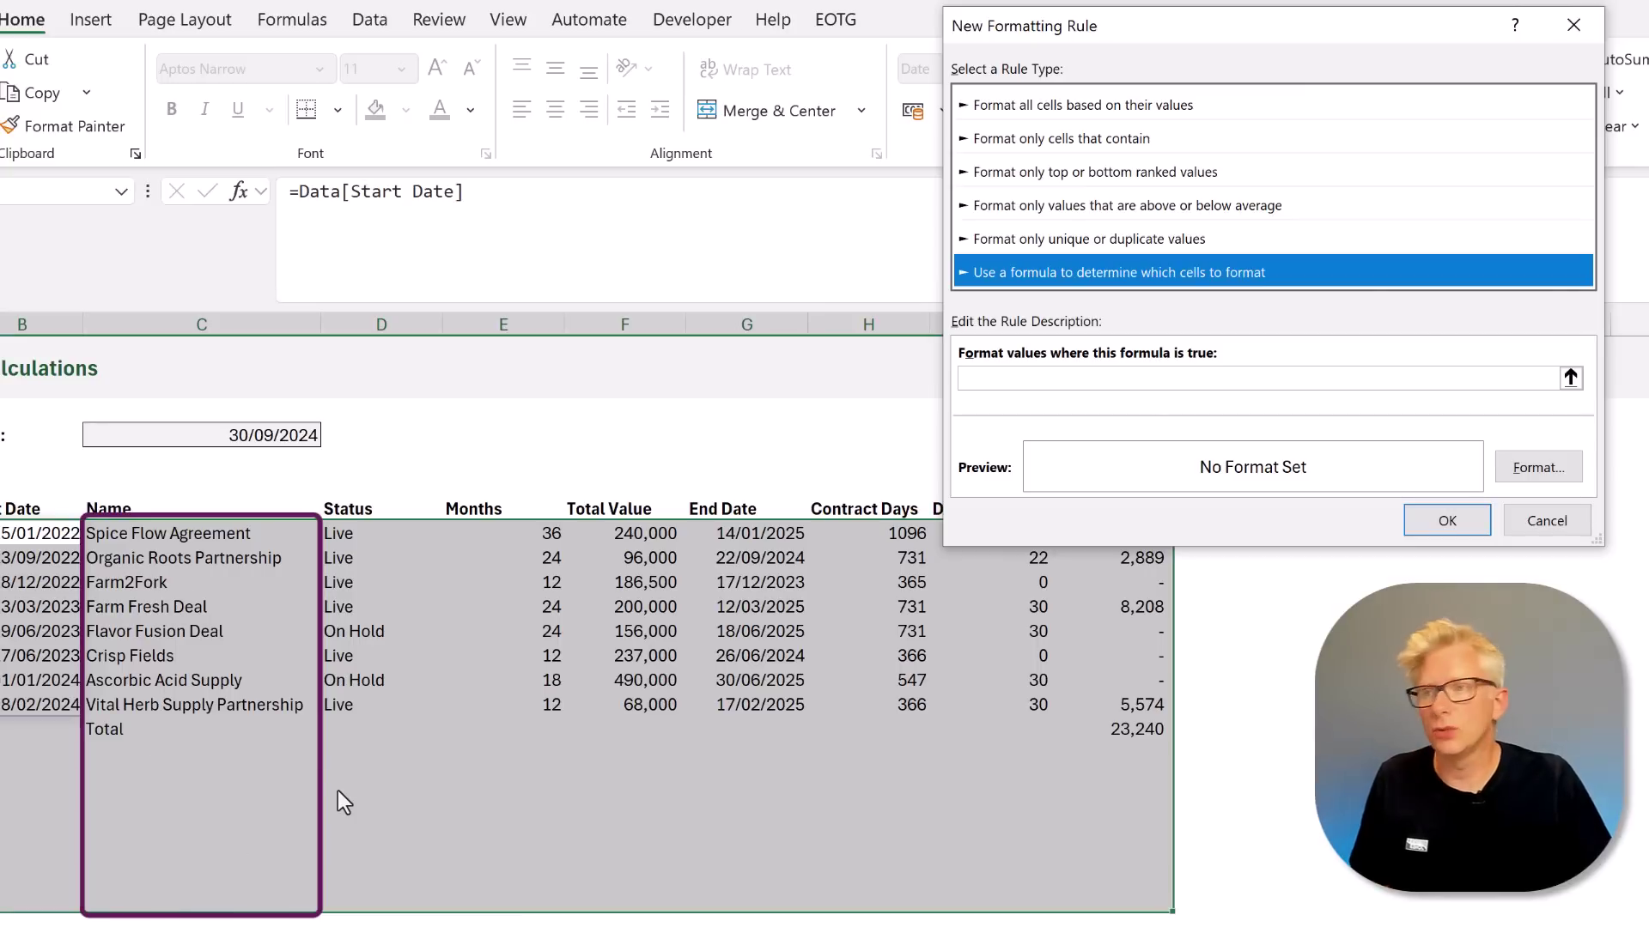
pyautogui.click(1066, 381)
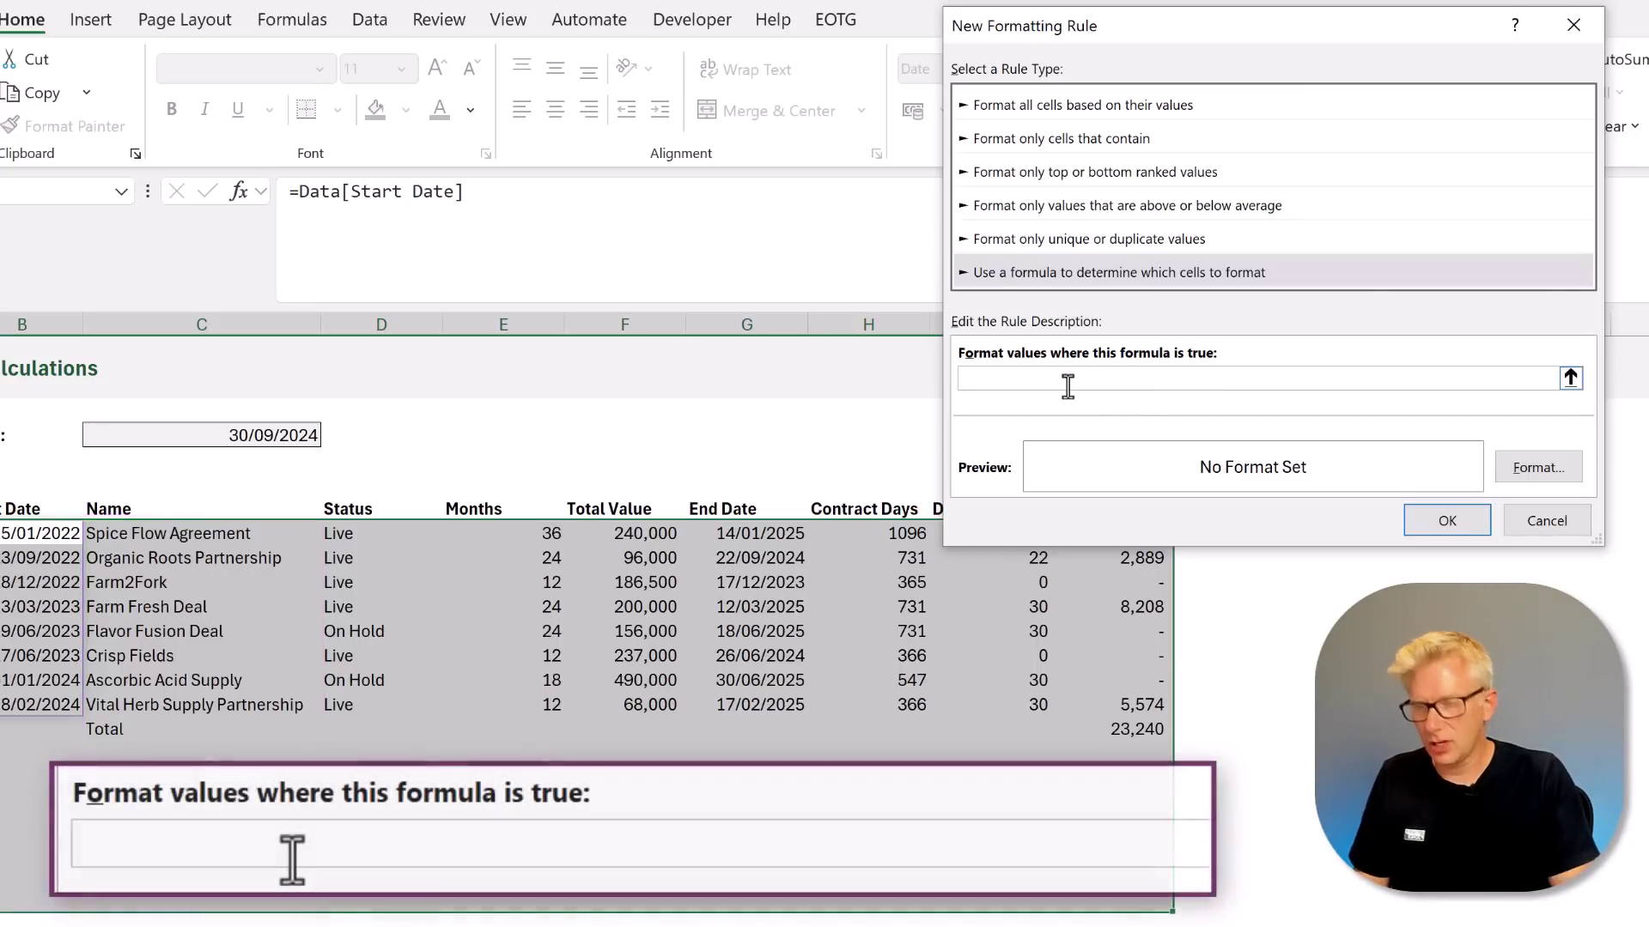
pyautogui.write('=')
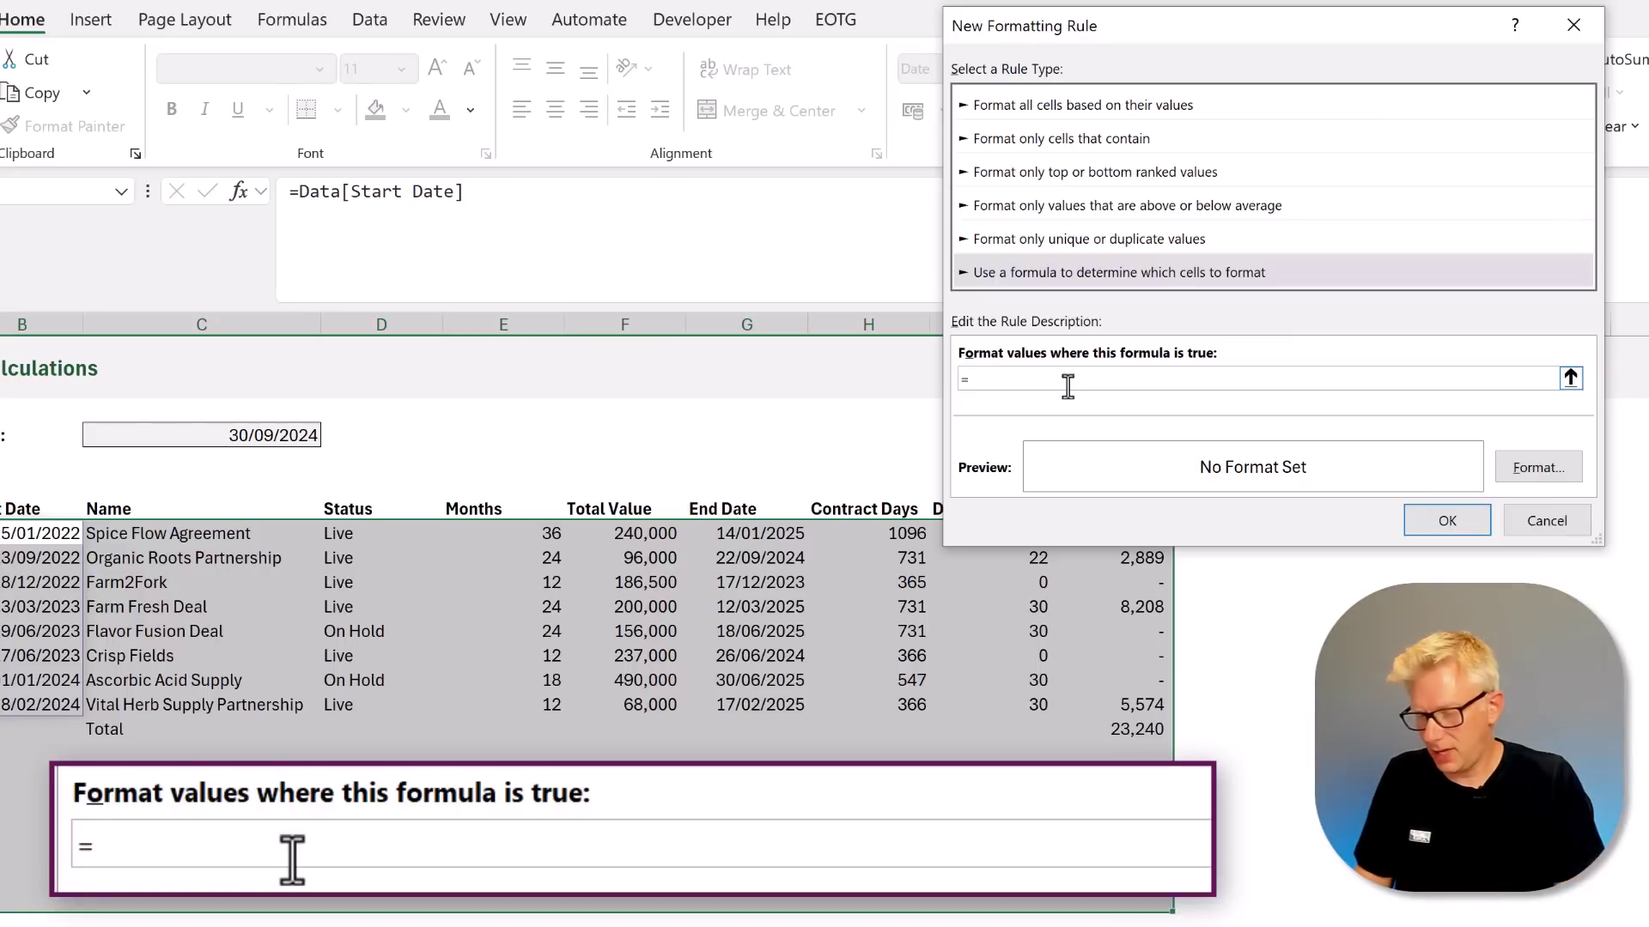
pyautogui.write('$C')
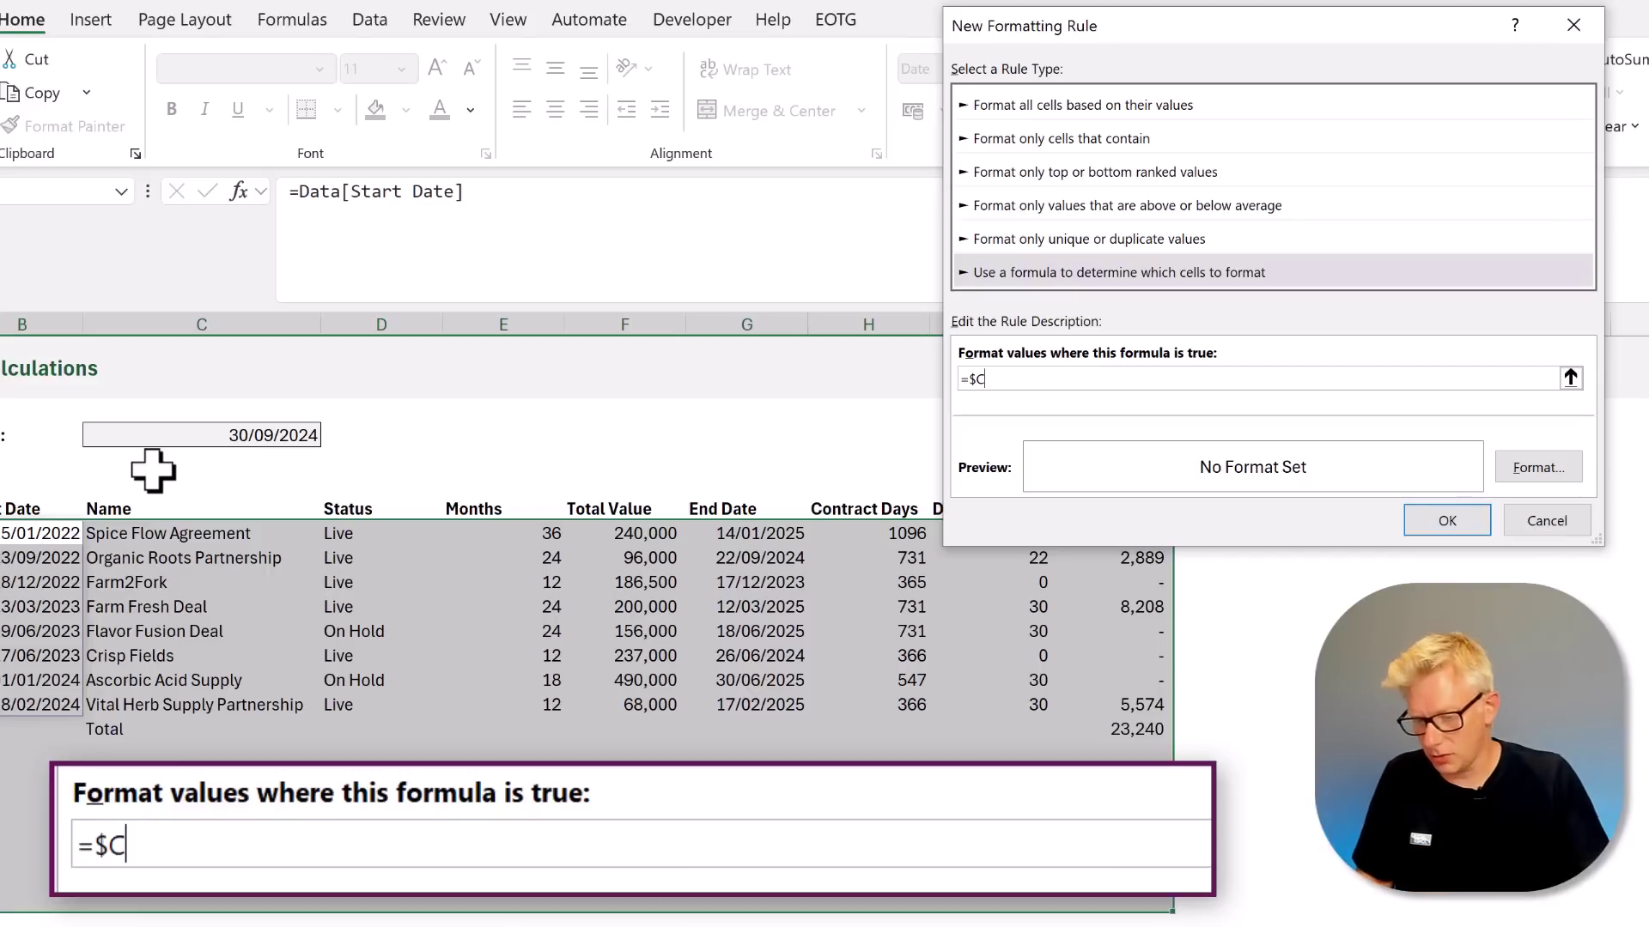
pyautogui.write('7="Total"')
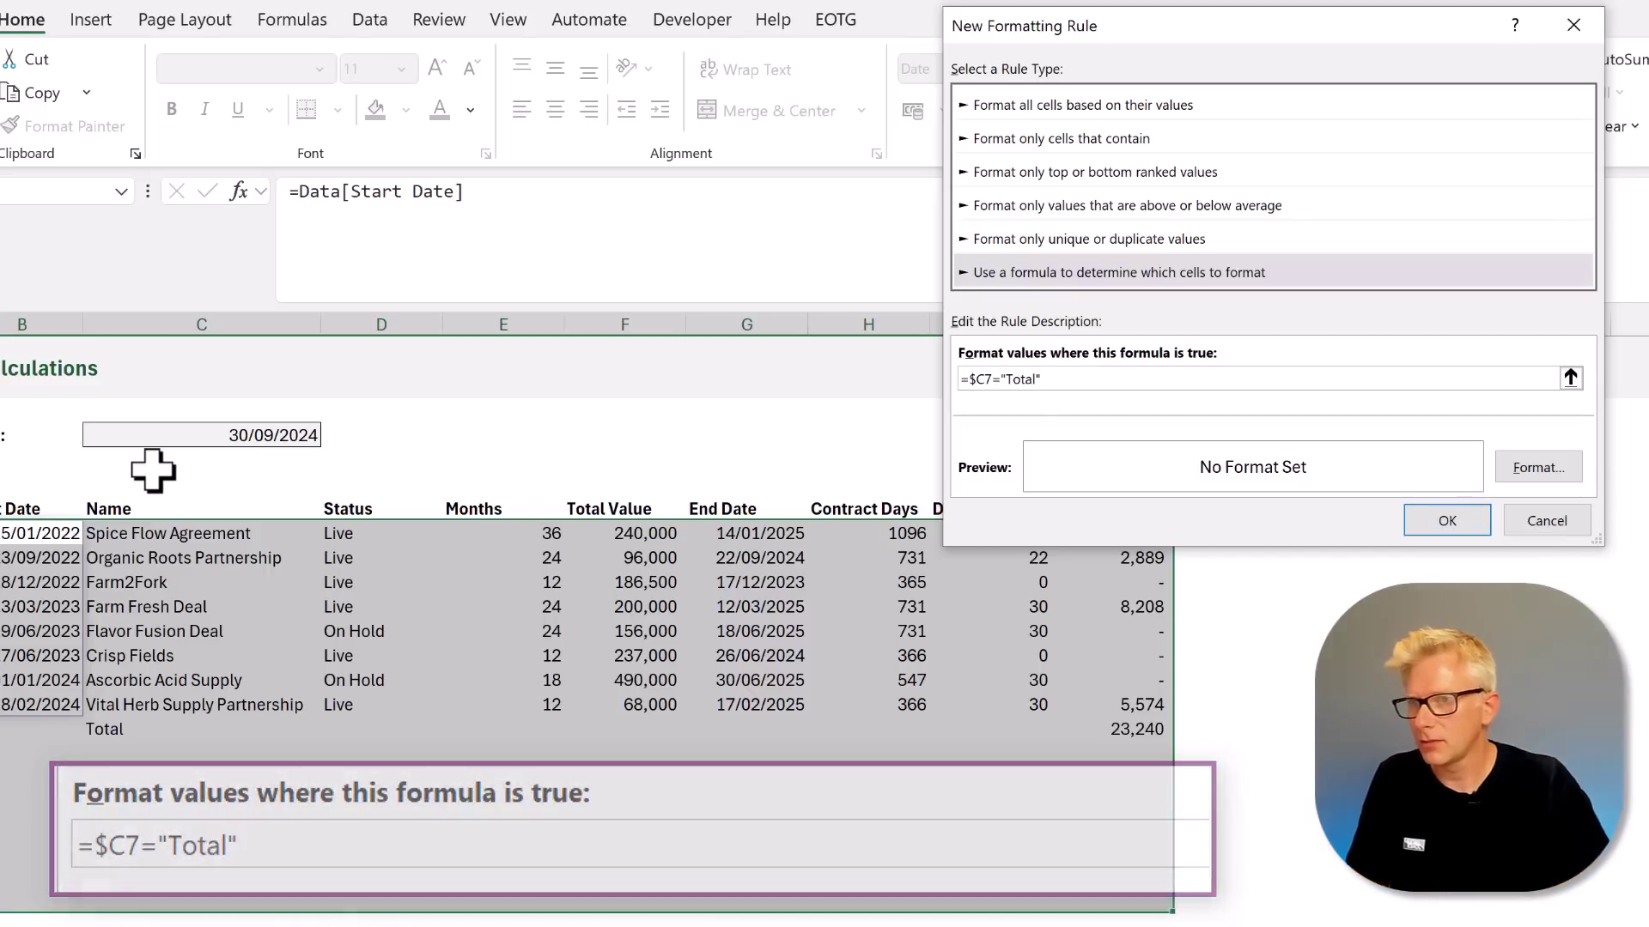
# Give the rule a top border and bold font, then apply it
pyautogui.click(1538, 468)
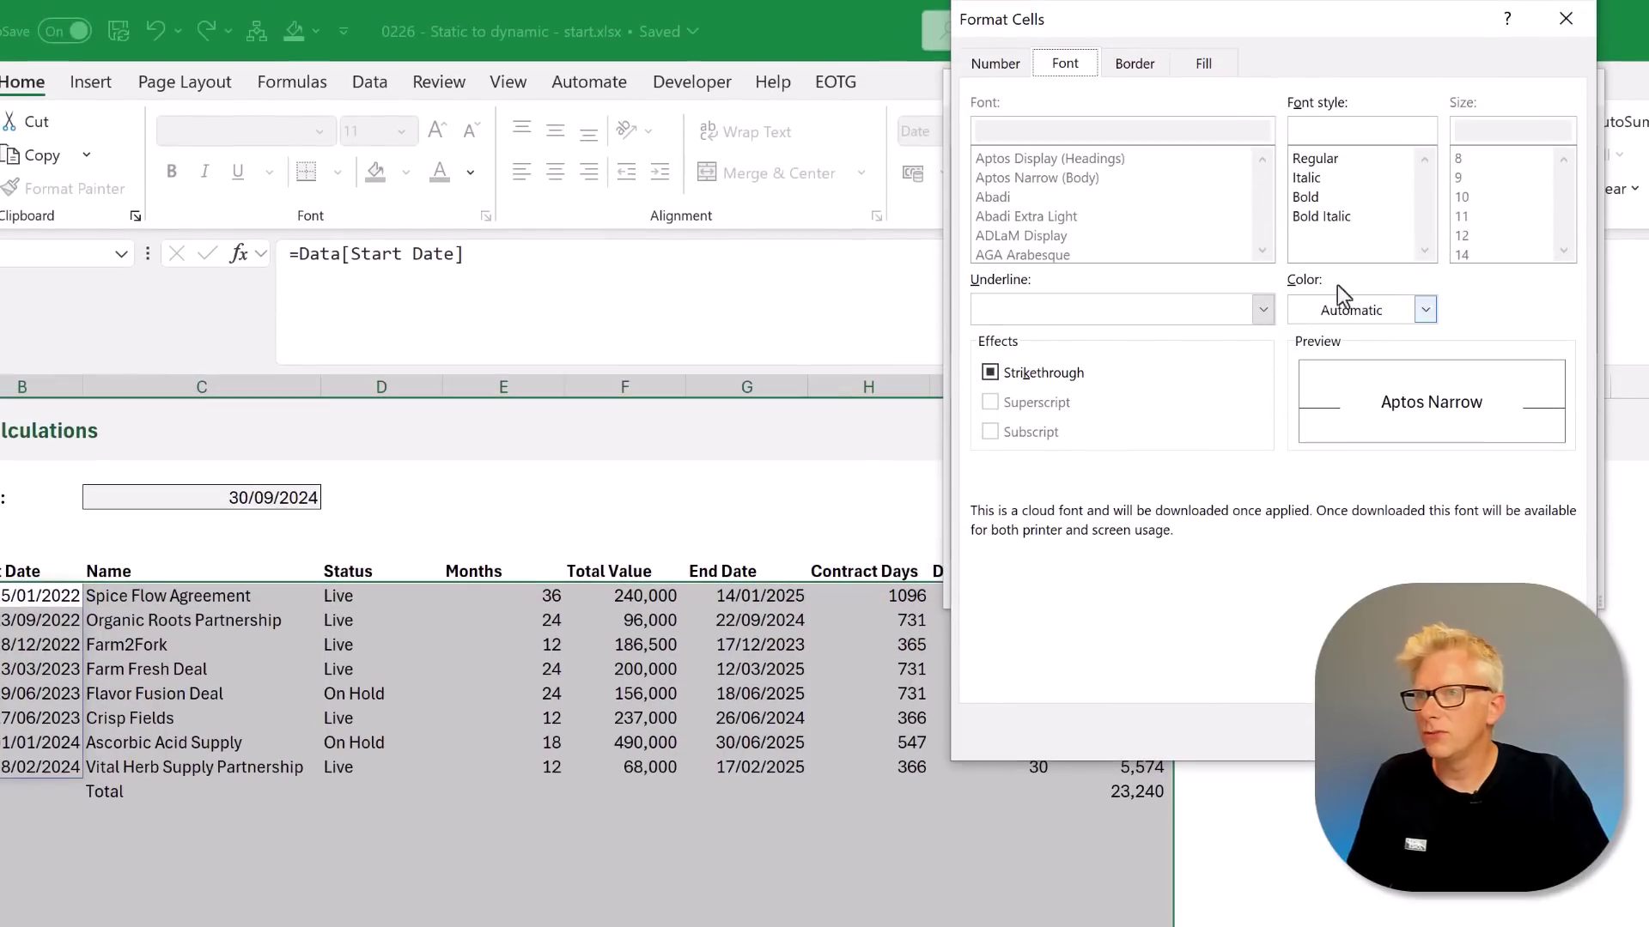
pyautogui.click(1150, 68)
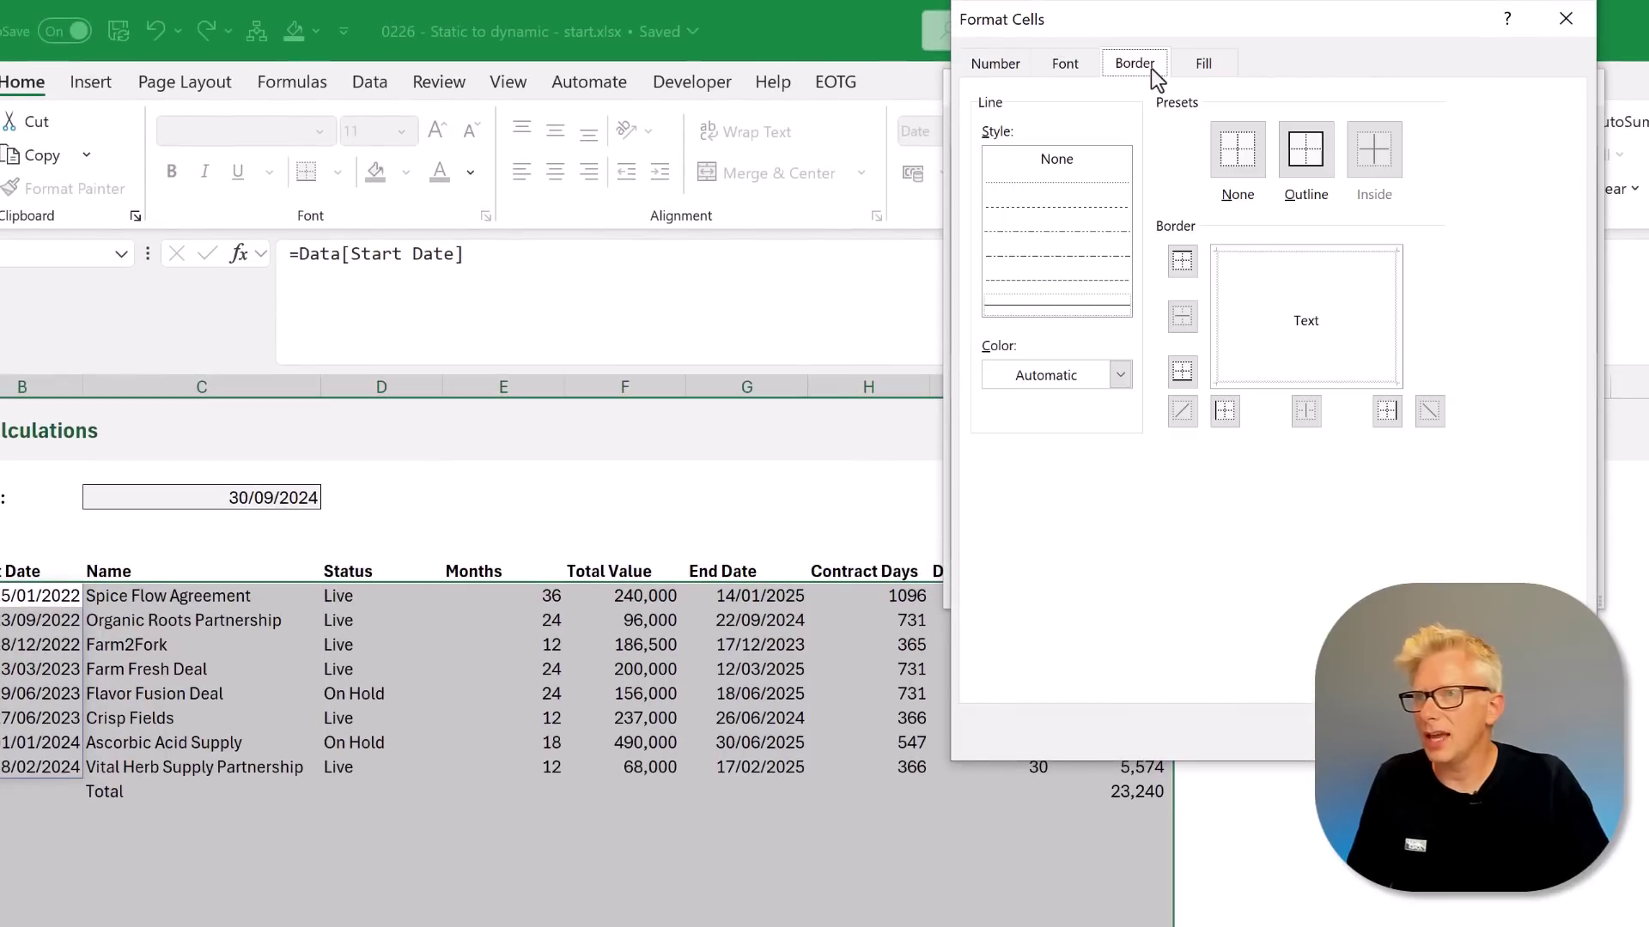
pyautogui.click(1259, 251)
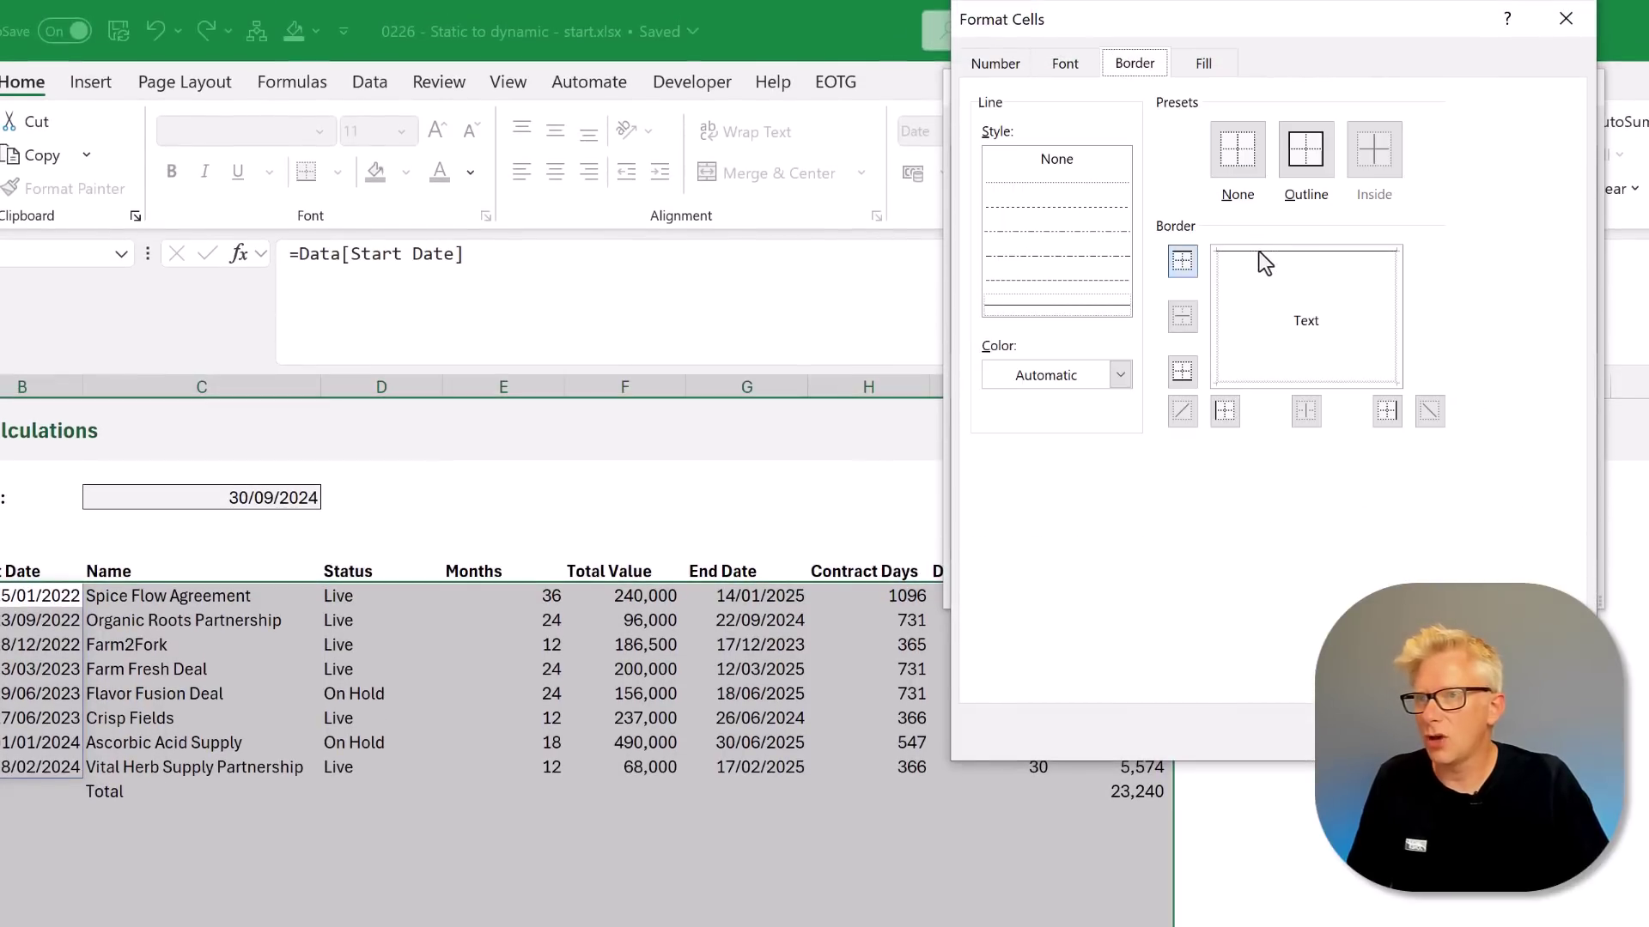
pyautogui.click(1075, 65)
pyautogui.click(1303, 204)
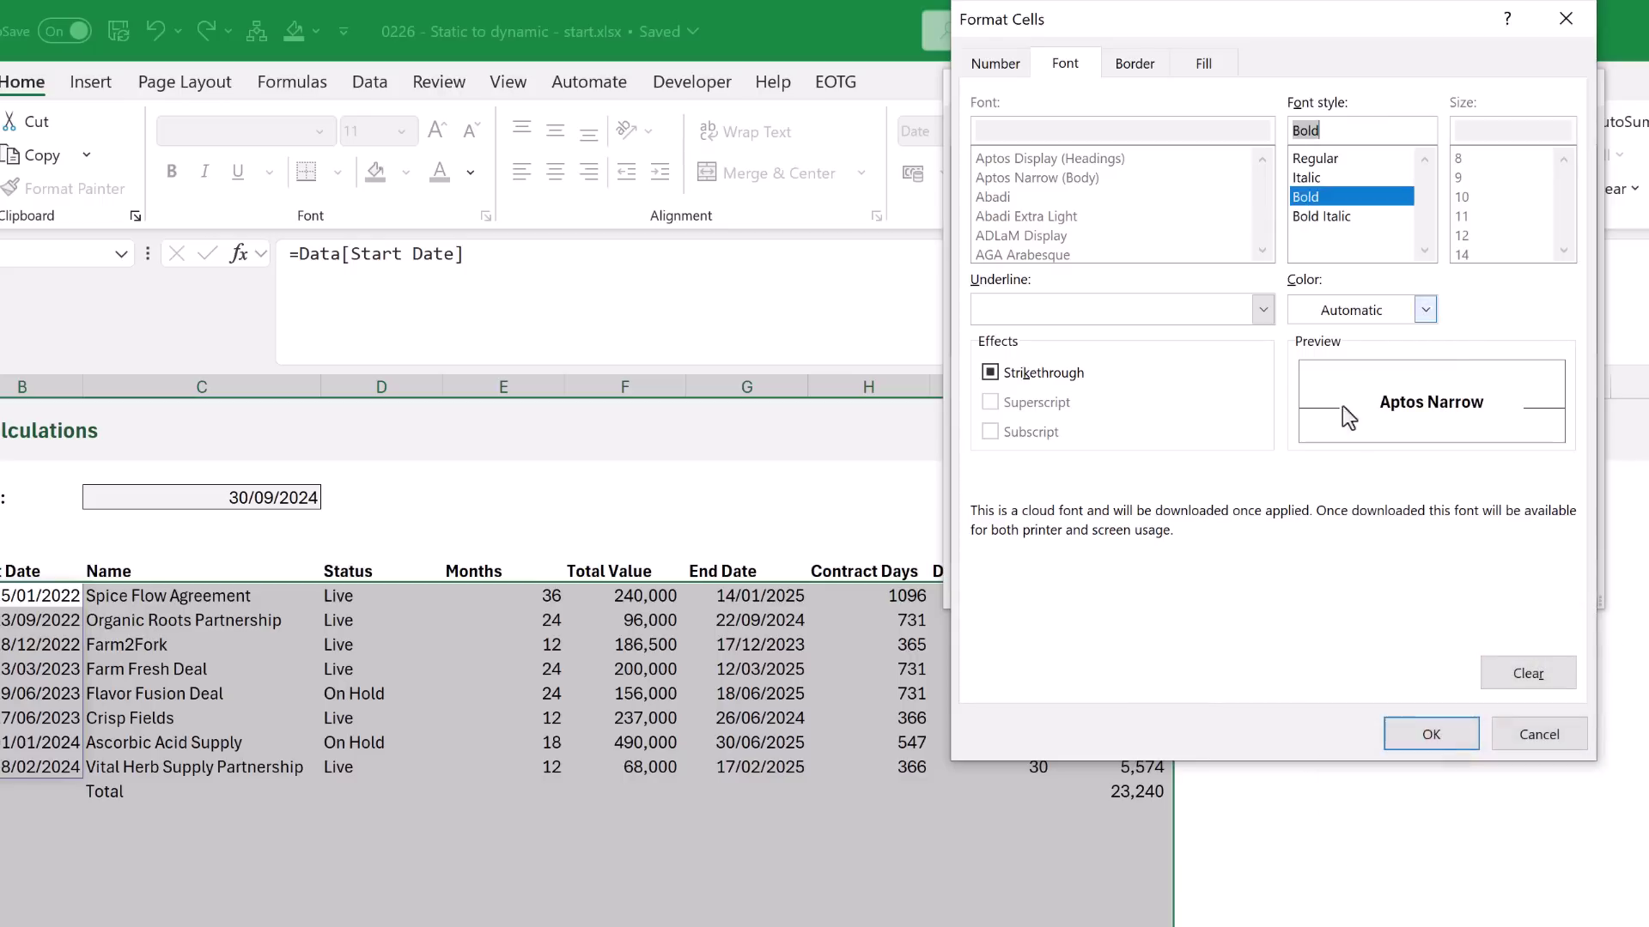
pyautogui.click(1420, 726)
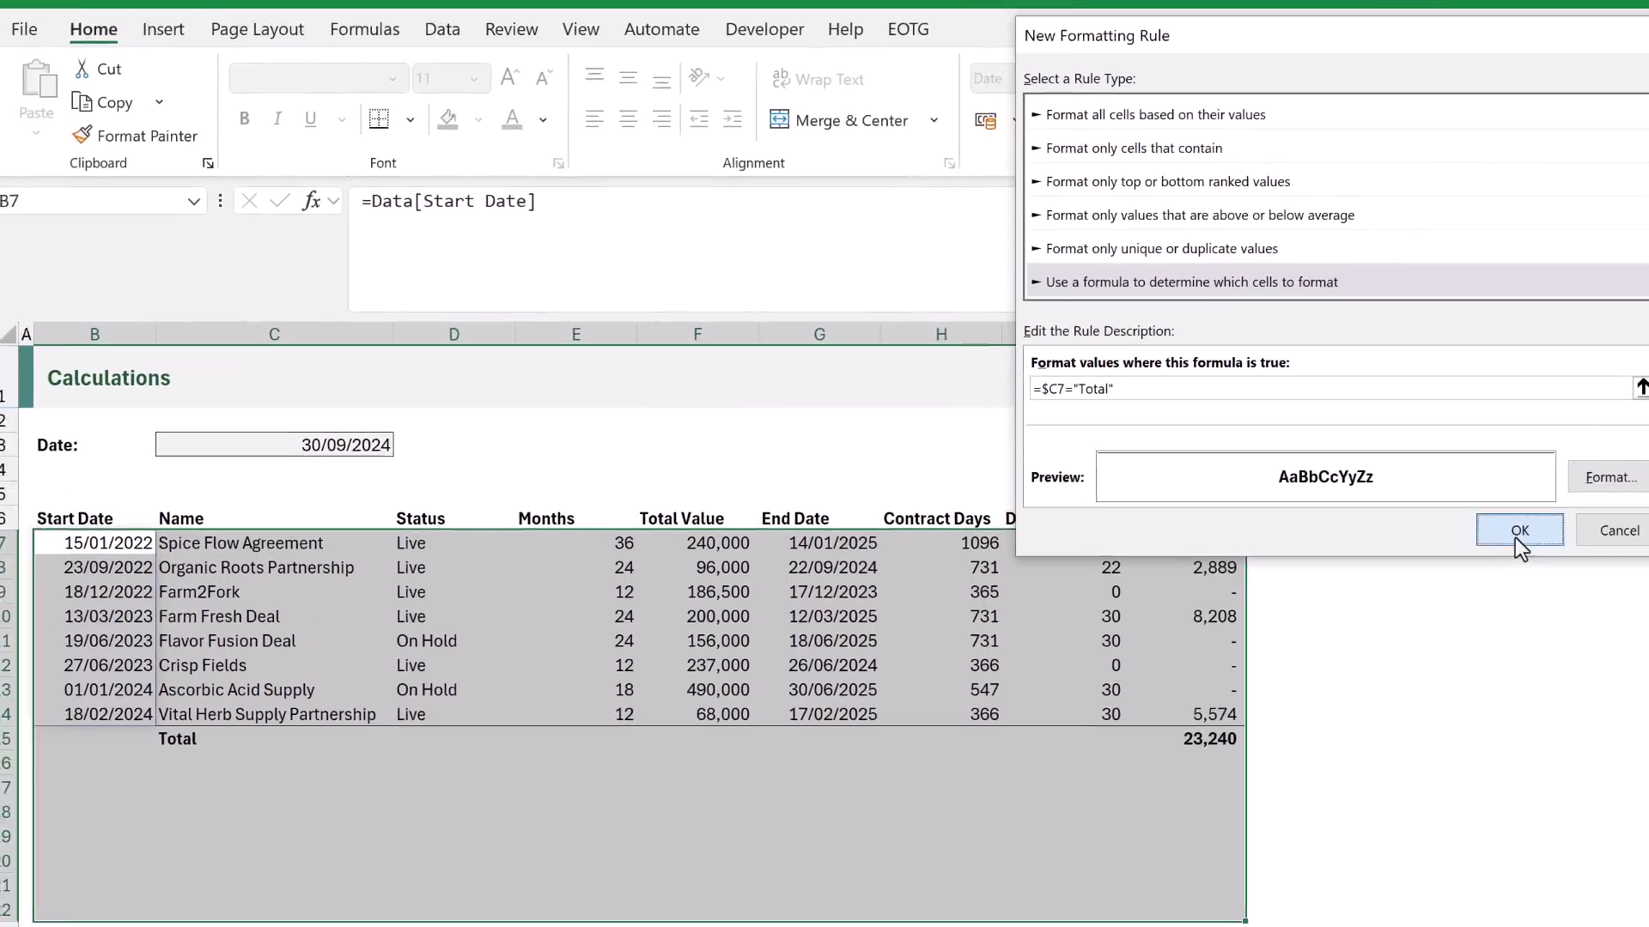
pyautogui.click(1447, 583)
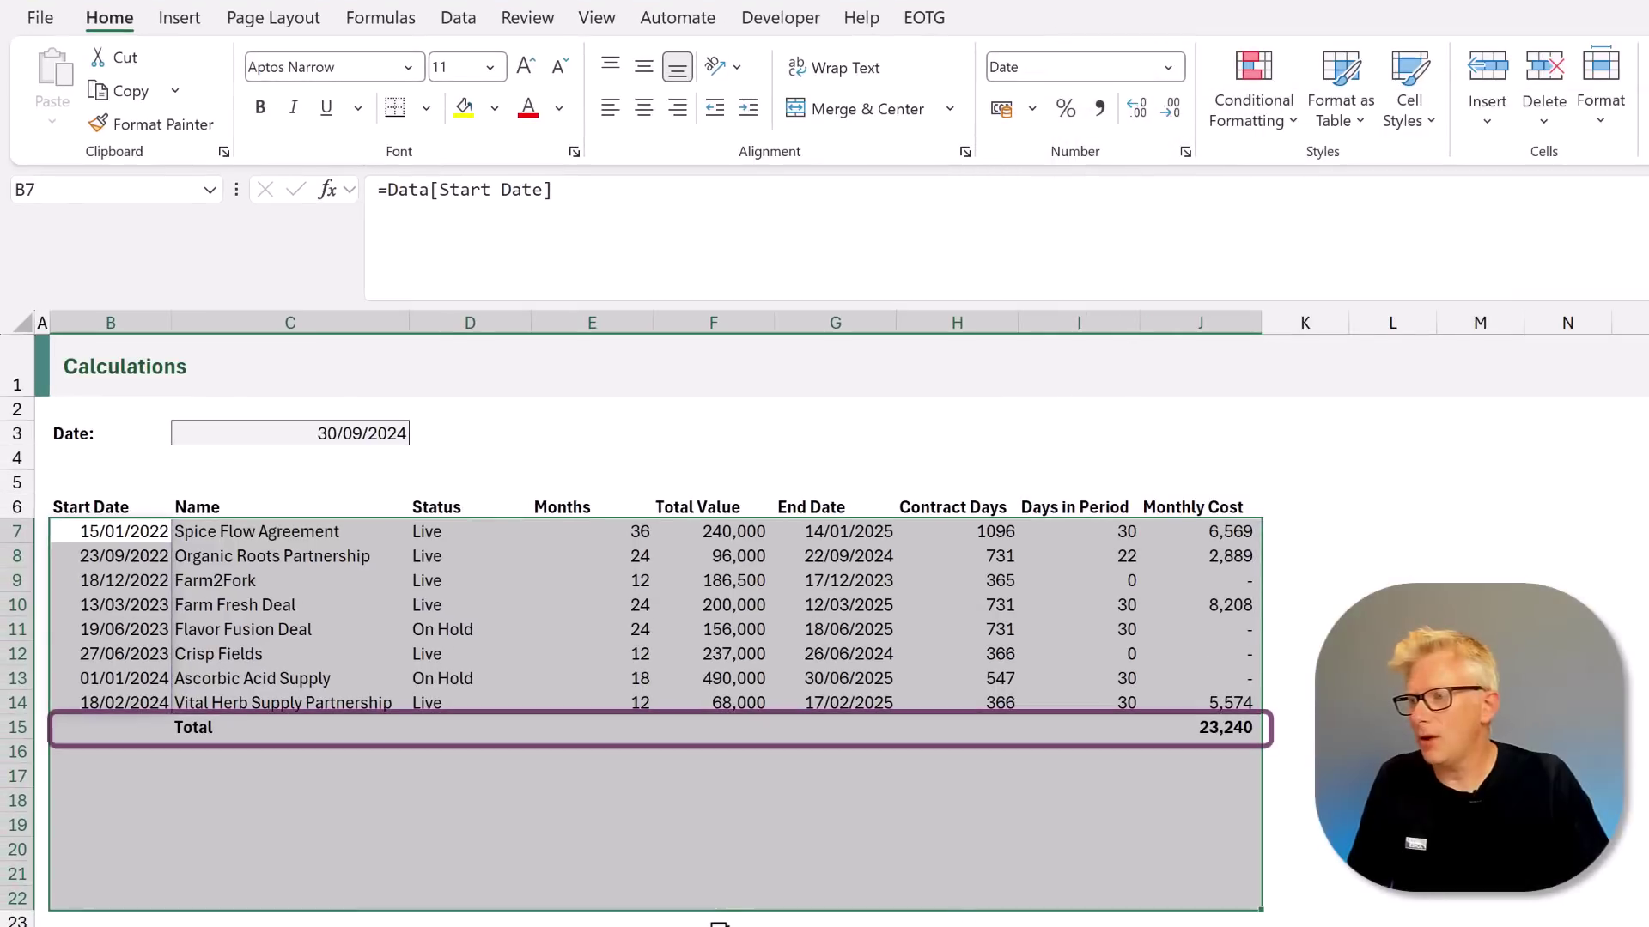
pyautogui.click(719, 925)
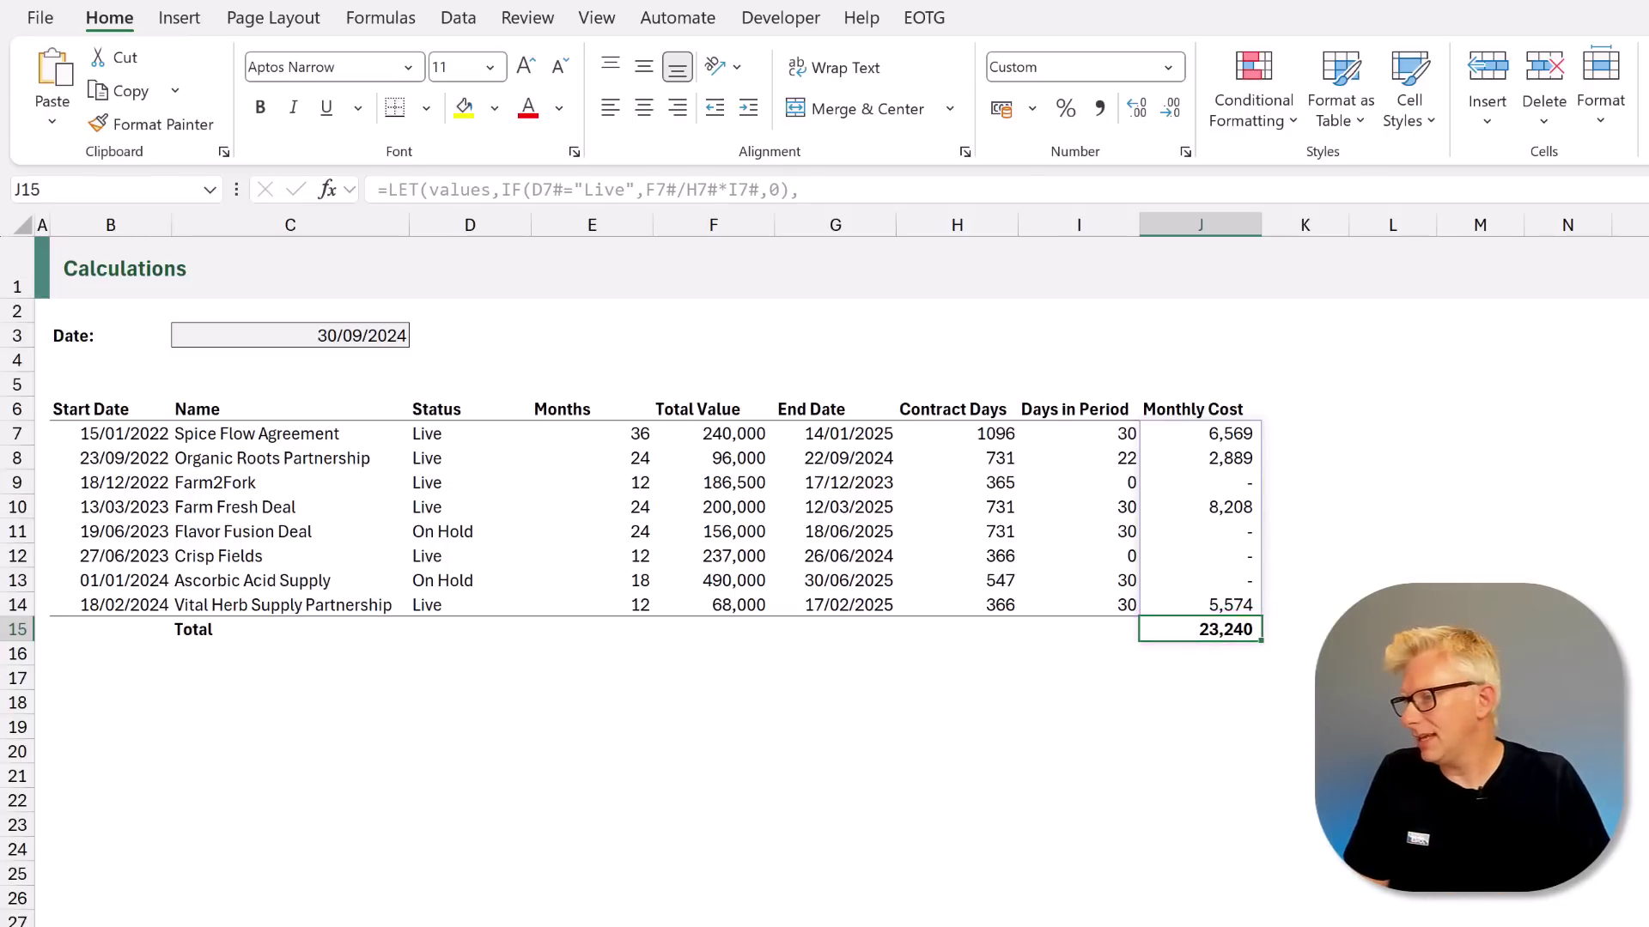
# Paste the New Food Supply Agreement row into the Data sheet and return to Calculations
pyautogui.hotkey('ctrl', 'pageup')
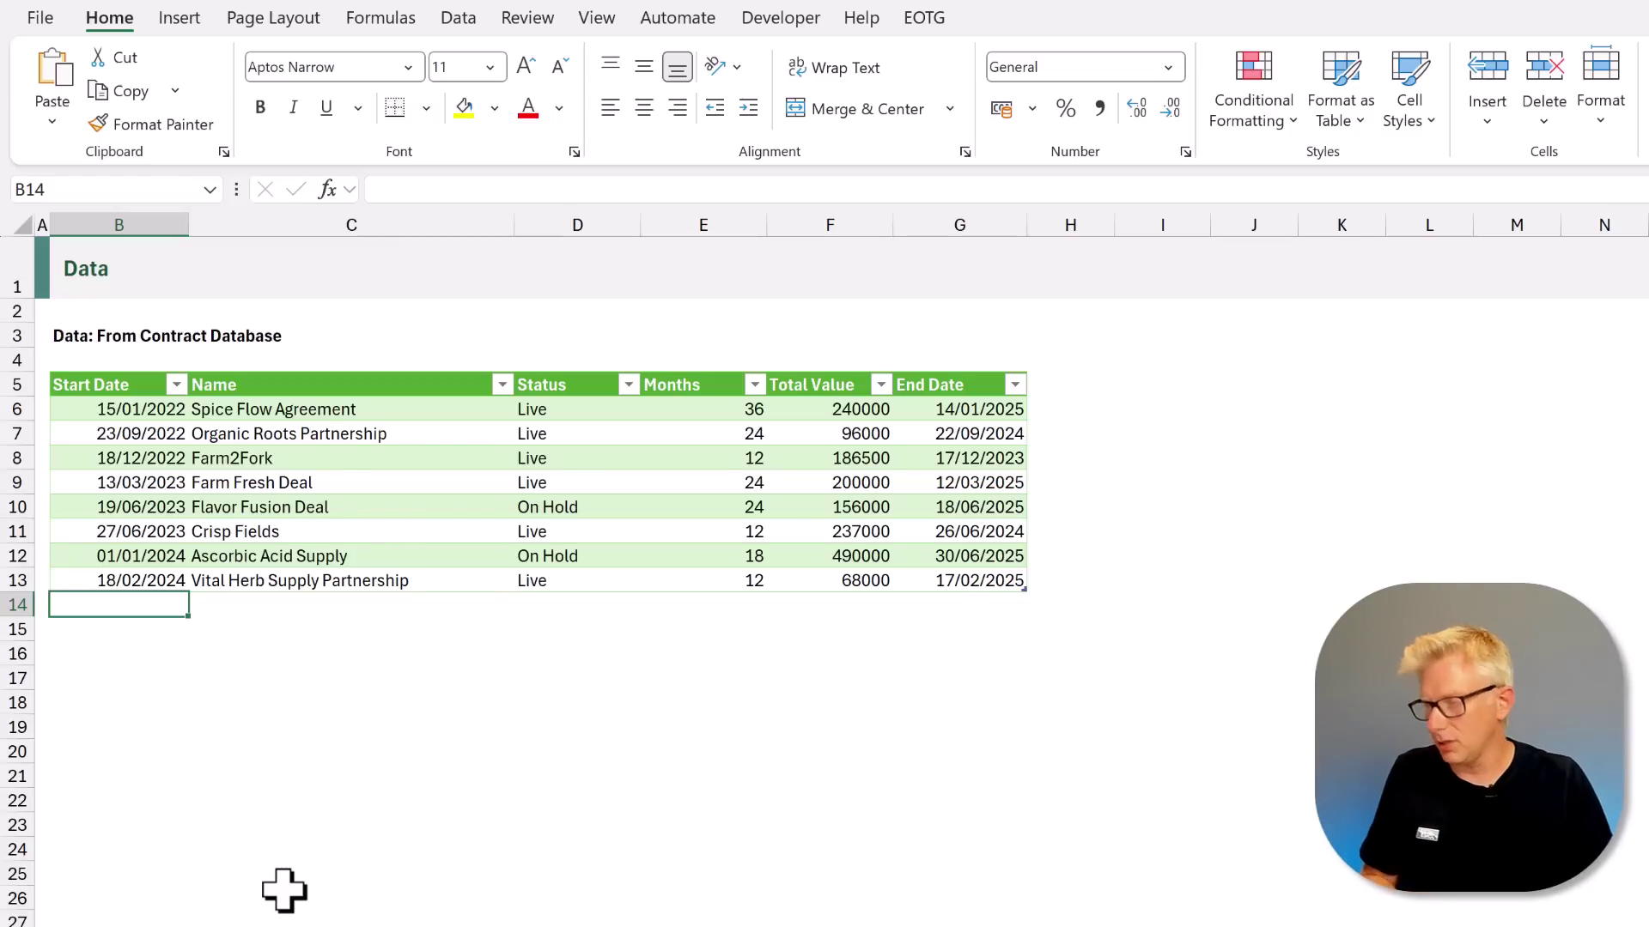
pyautogui.hotkey('ctrl', 'v')
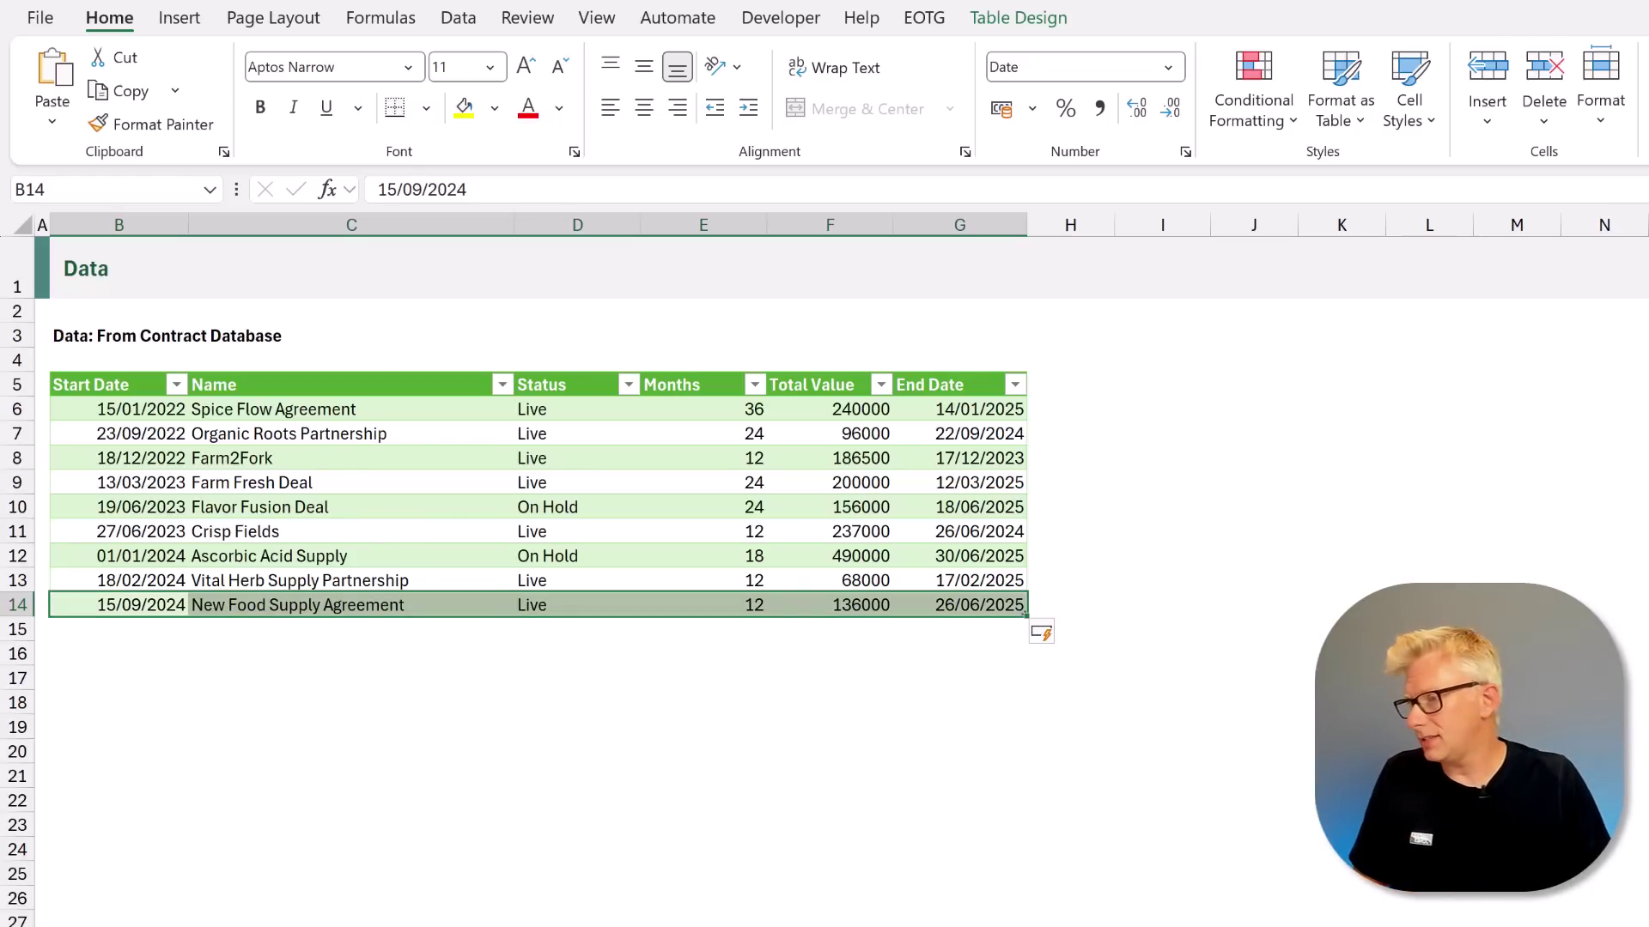
pyautogui.hotkey('ctrl', 'pagedown')
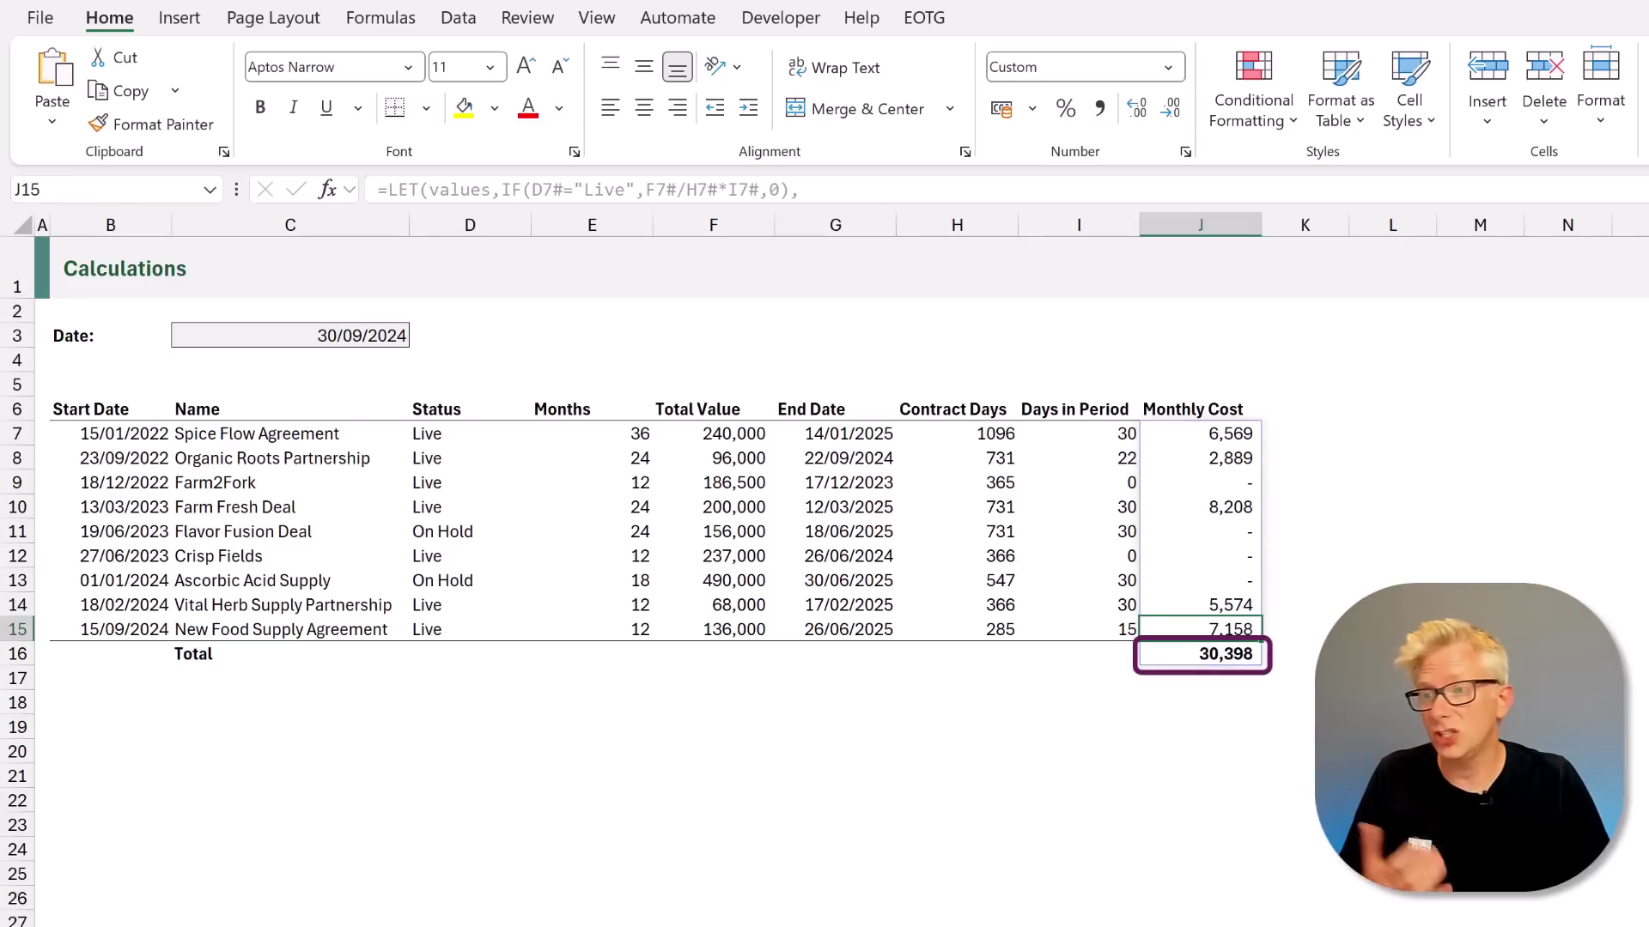